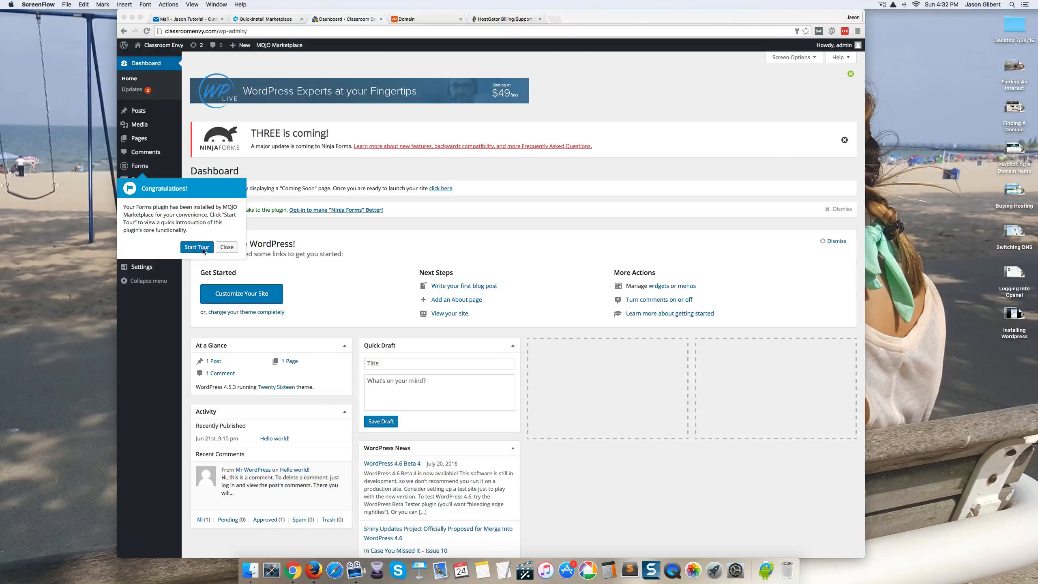
Close the Forms plugin tour pop-up and dismiss the "THREE is coming!" Ninja Forms notice on the dashboard
{"action": "left_click", "coordinate": [225, 250]}
{"action": "left_click", "coordinate": [225, 247]}
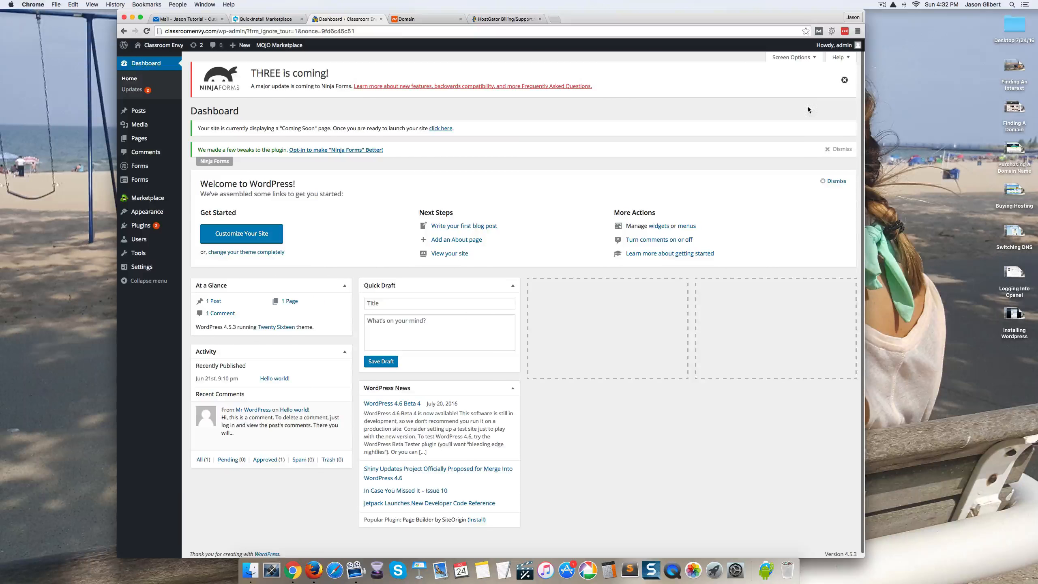
{"action": "left_click", "coordinate": [844, 80]}
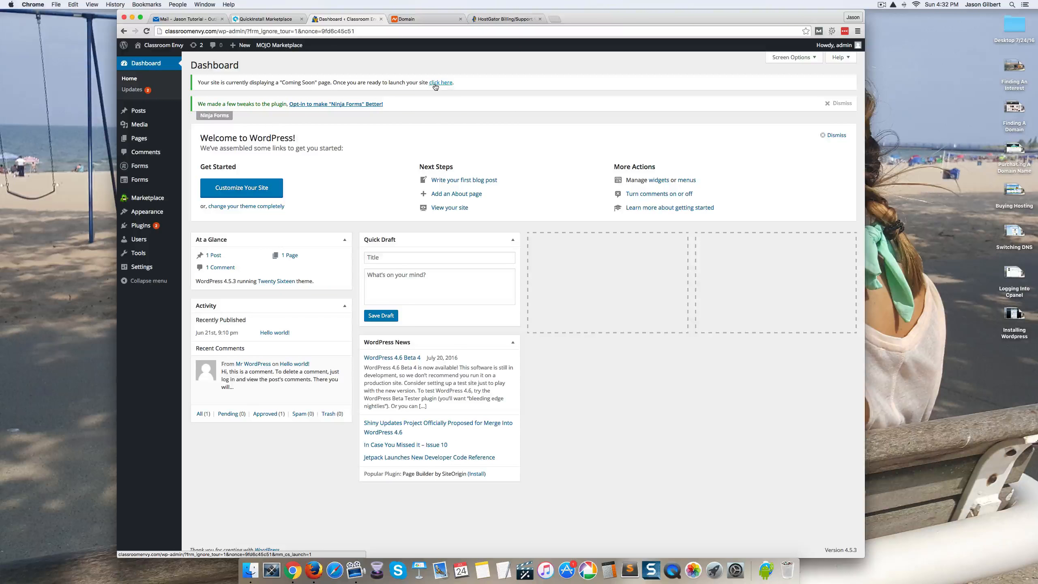
Close the HostGator Billing/Support and Domain browser tabs
{"action": "left_click", "coordinate": [539, 19]}
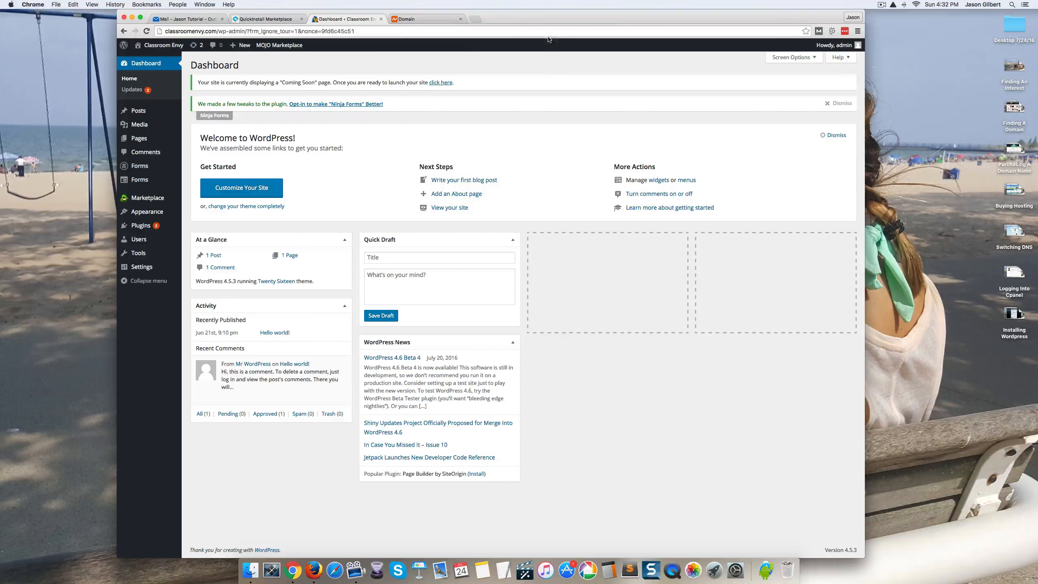
{"action": "left_click", "coordinate": [460, 19]}
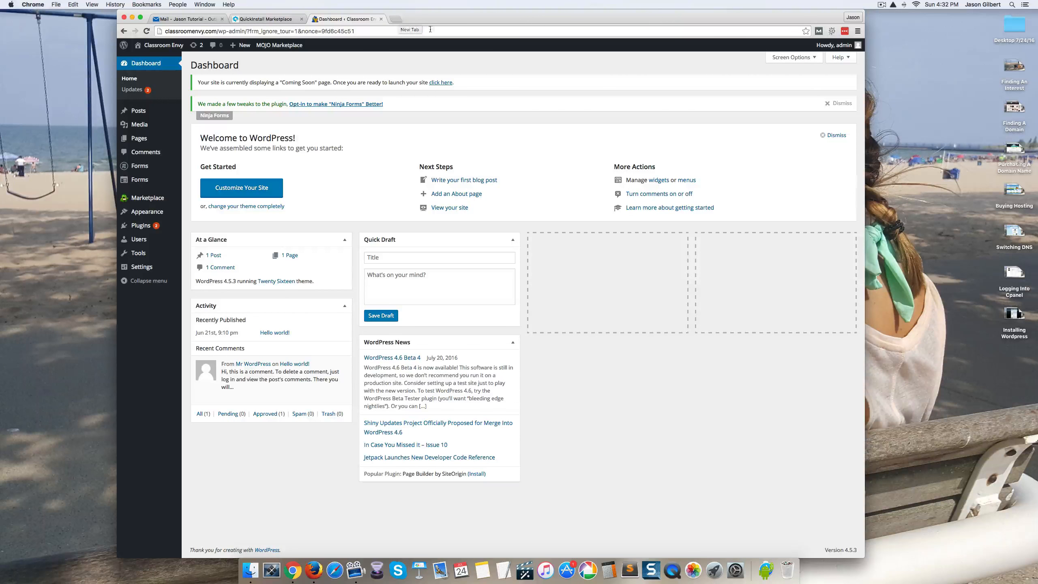
Open the Classroom Envy site in a new tab from the dashboard and view its front page
{"action": "mouse_move", "coordinate": [159, 51]}
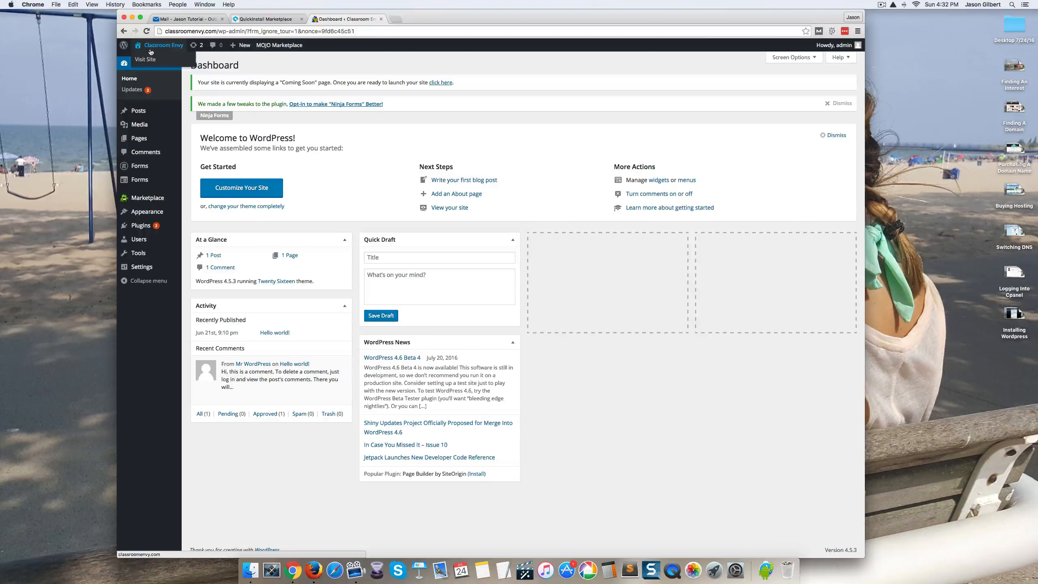
{"action": "right_click", "coordinate": [145, 61]}
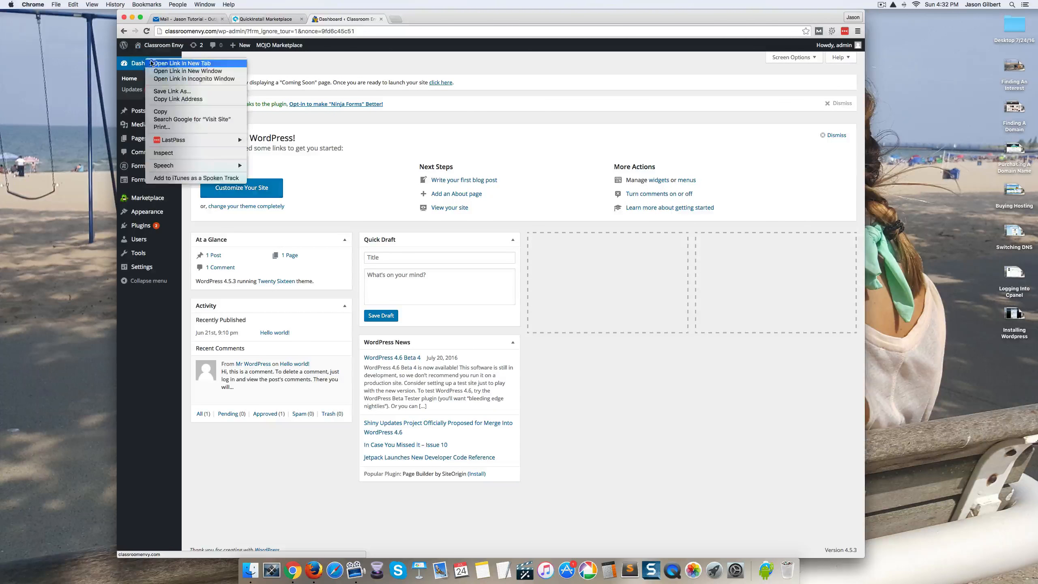
{"action": "left_click", "coordinate": [168, 67]}
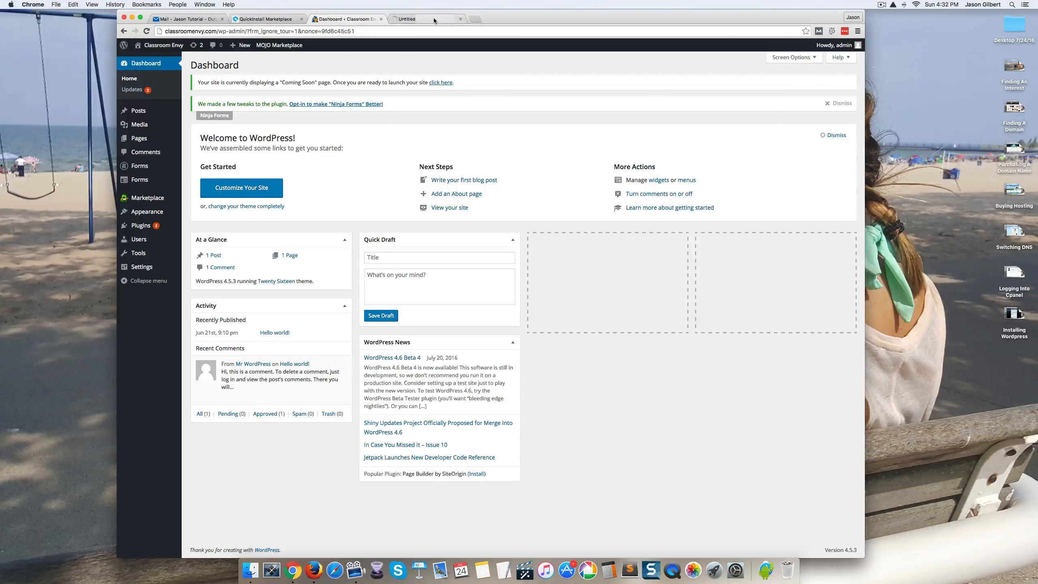
{"action": "left_click", "coordinate": [431, 18]}
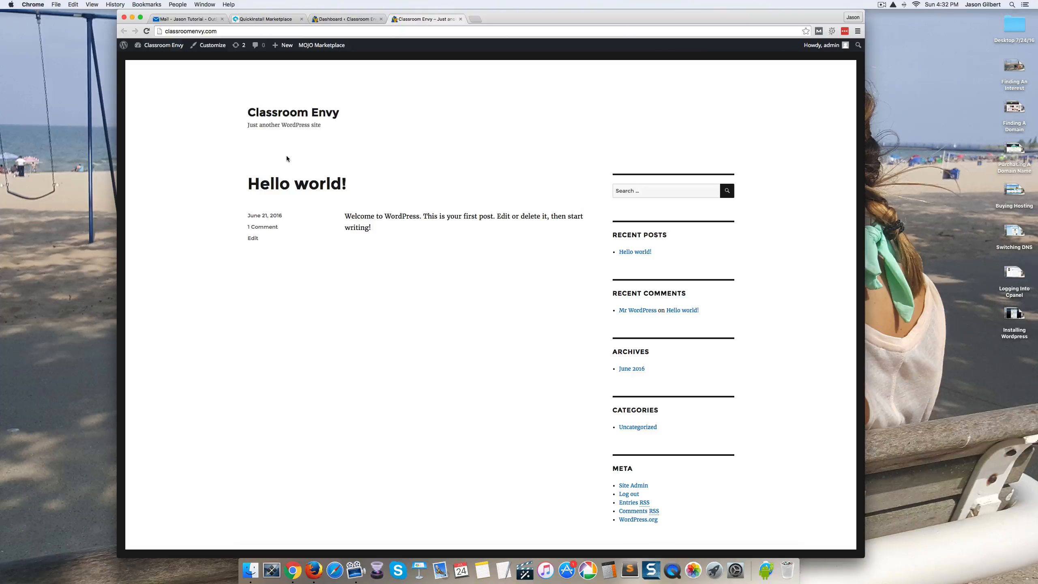
Switch to Firefox and load classroomenvy.com to see the site as a logged-out visitor
{"action": "left_click", "coordinate": [313, 569]}
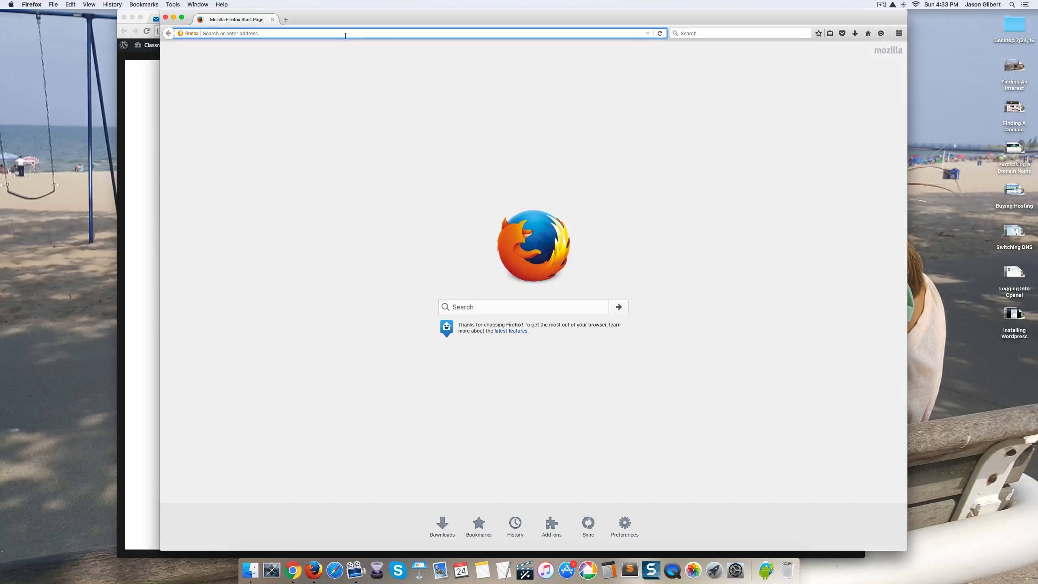
{"action": "type", "text": "classroomen"}
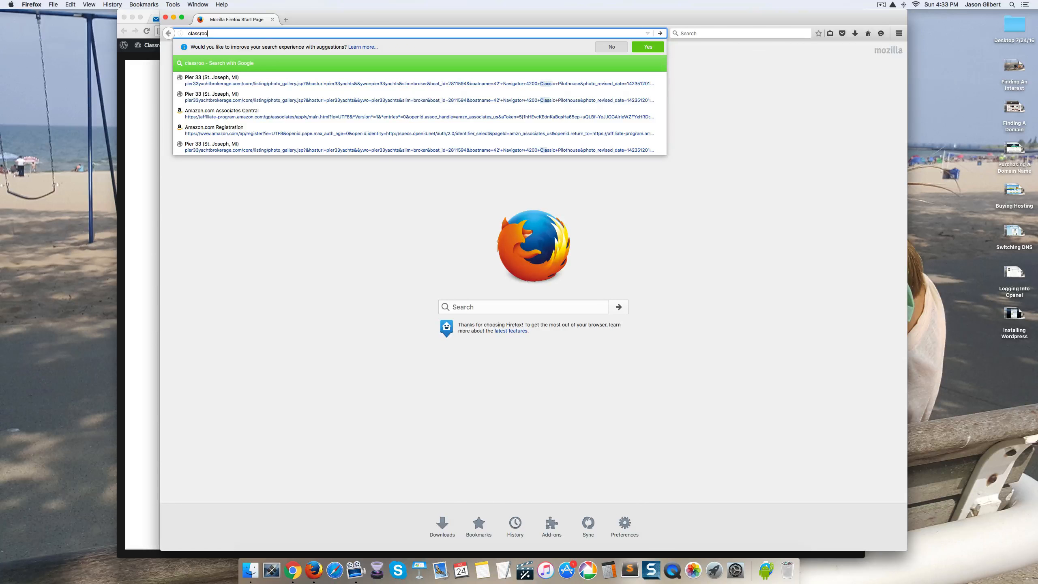
{"action": "type", "text": "vy.com"}
{"action": "key", "text": "Return"}
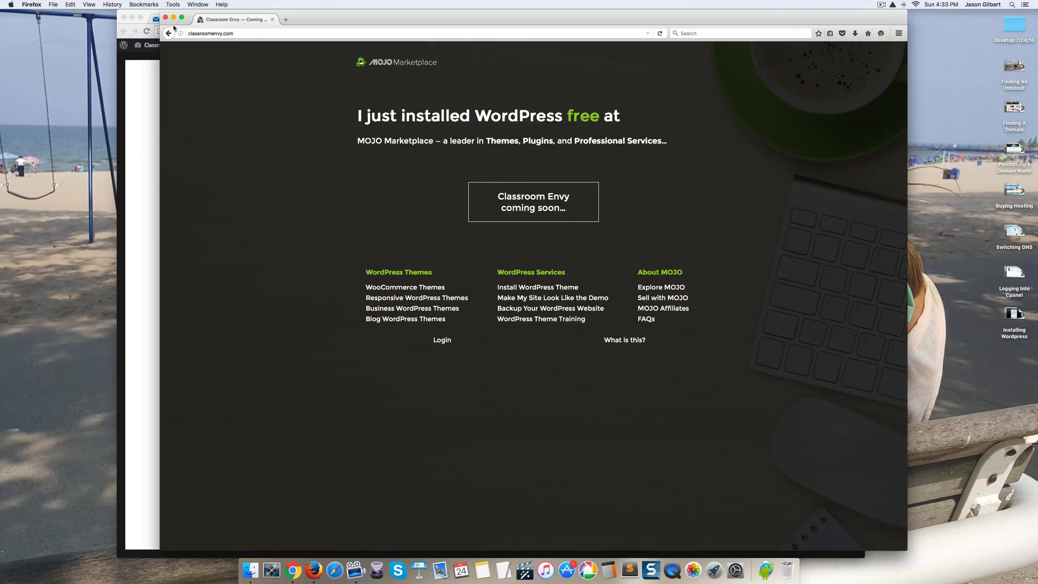
Return to Chrome, close the site preview tab and launch the site from the dashboard's "Coming Soon" notice
{"action": "left_click", "coordinate": [150, 115]}
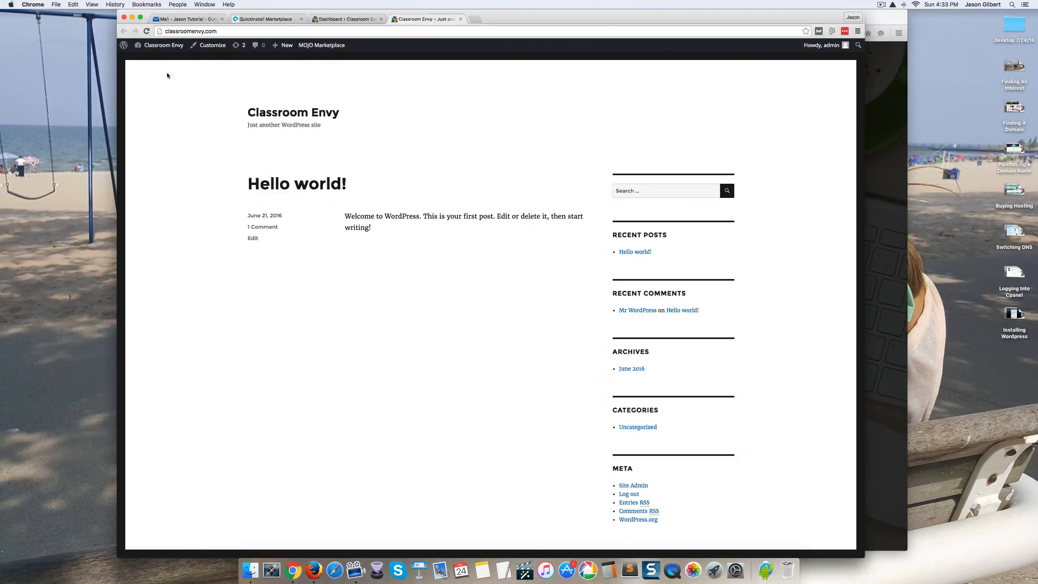
{"action": "left_click", "coordinate": [461, 18]}
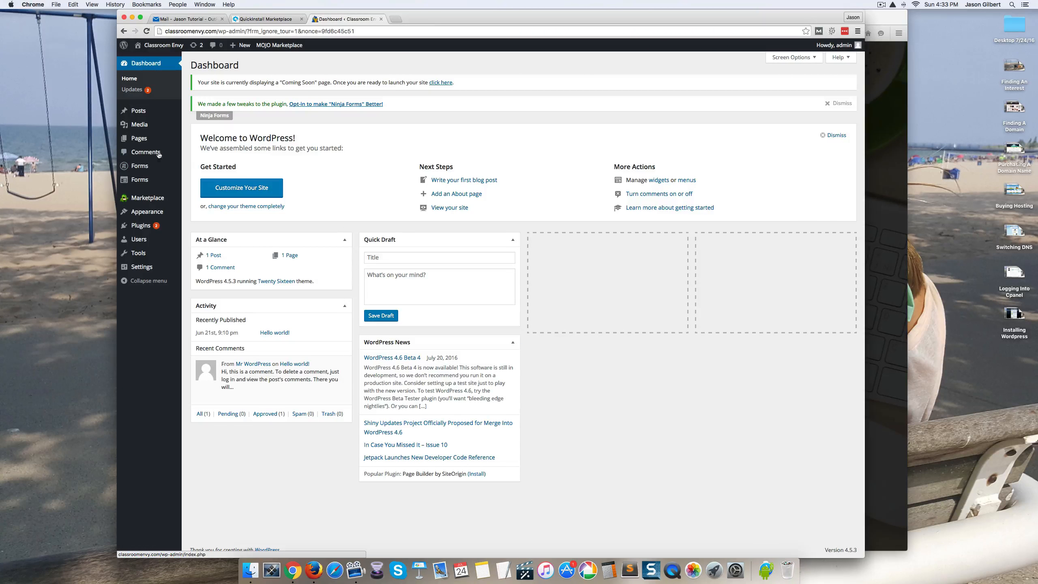
{"action": "left_click", "coordinate": [440, 83]}
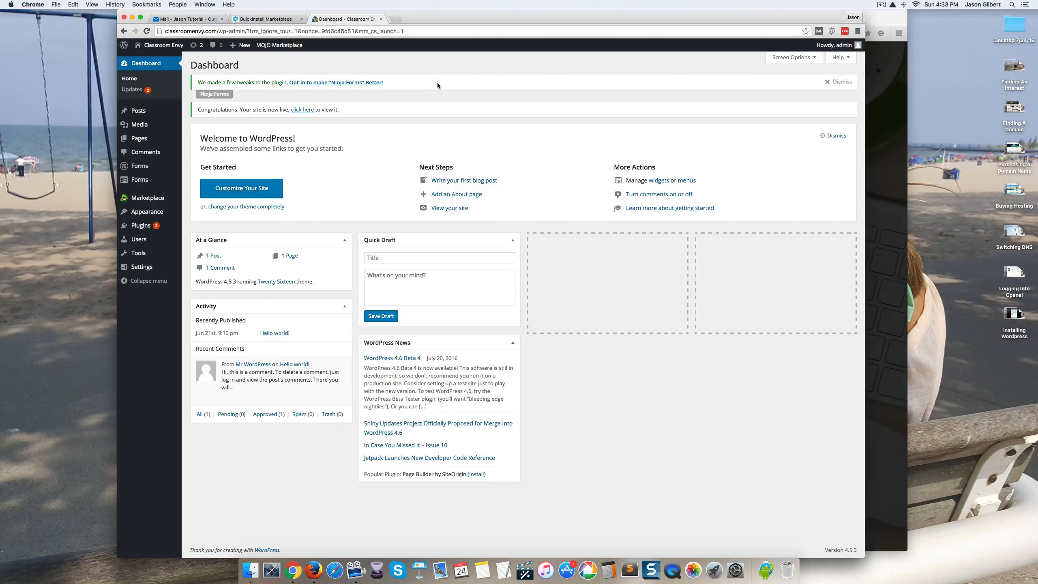
Switch to Firefox, reload classroomenvy.com to check the public page, and shift the window aside
{"action": "left_click", "coordinate": [886, 21]}
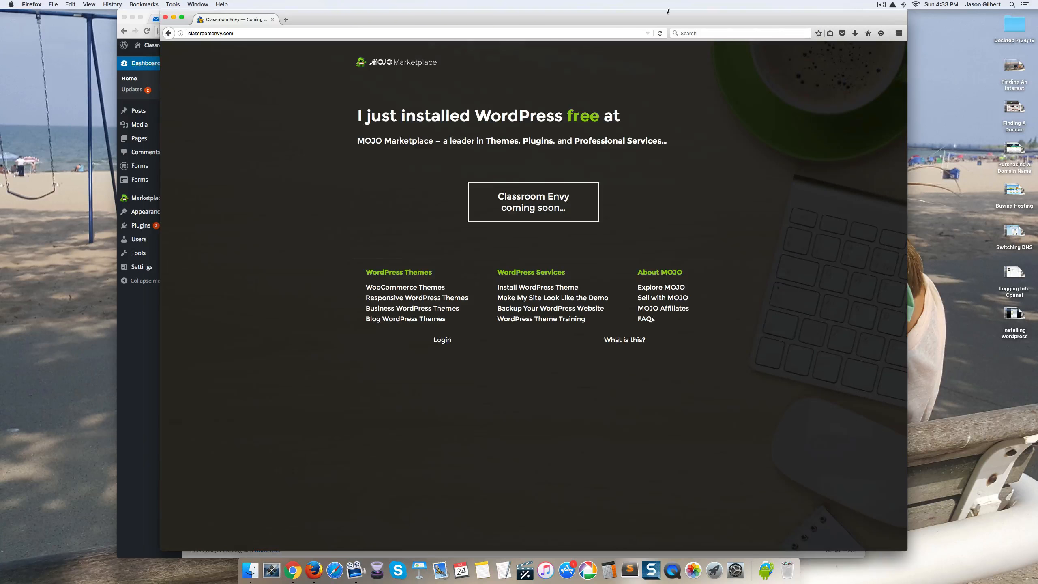
{"action": "left_click", "coordinate": [659, 35]}
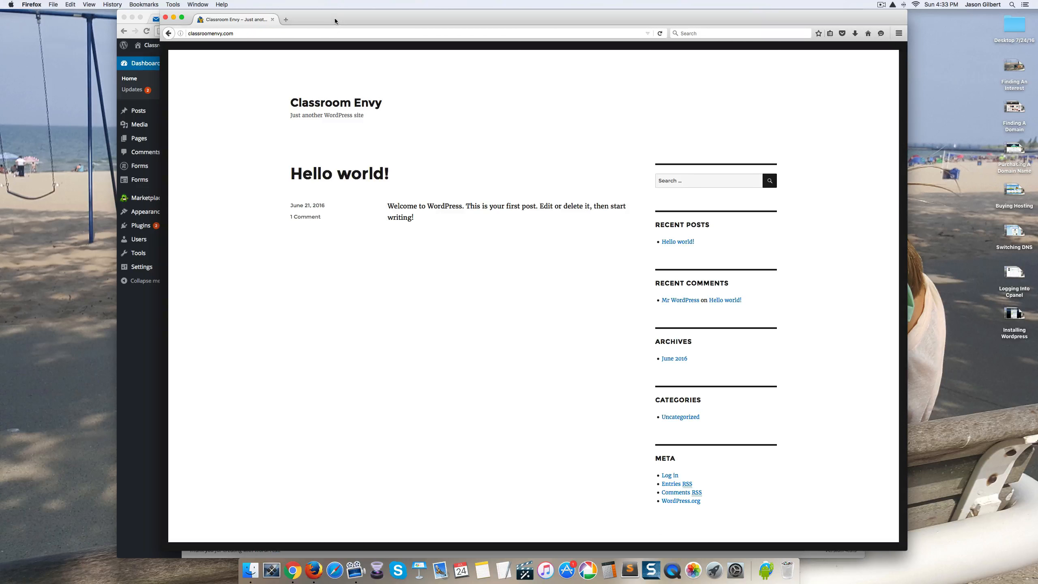
{"action": "left_click_drag", "start_coordinate": [334, 18], "coordinate": [374, 18]}
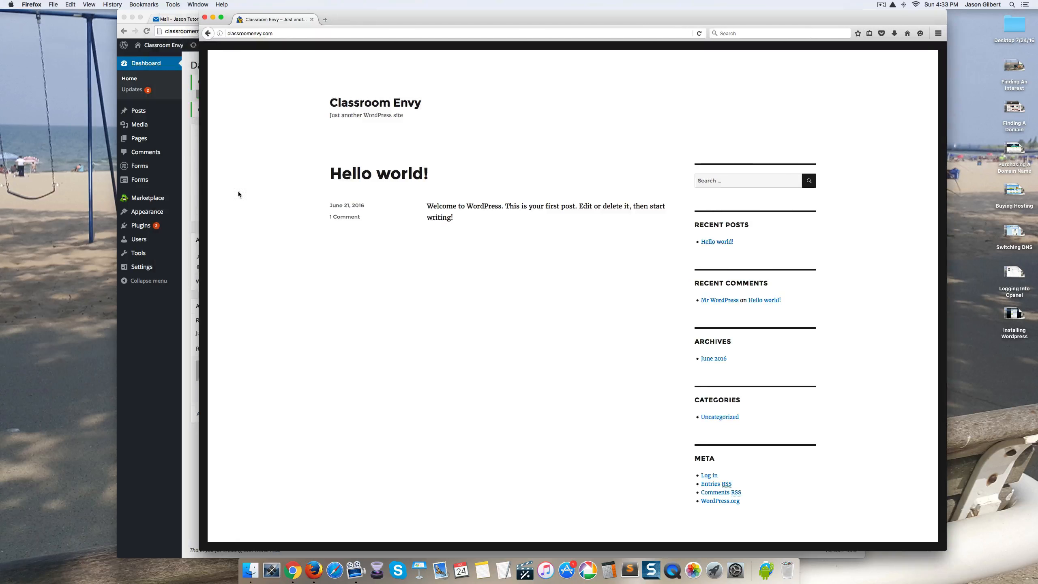
Return to the WordPress dashboard in Chrome and move the "Hello world!" post to the trash
{"action": "left_click", "coordinate": [147, 371]}
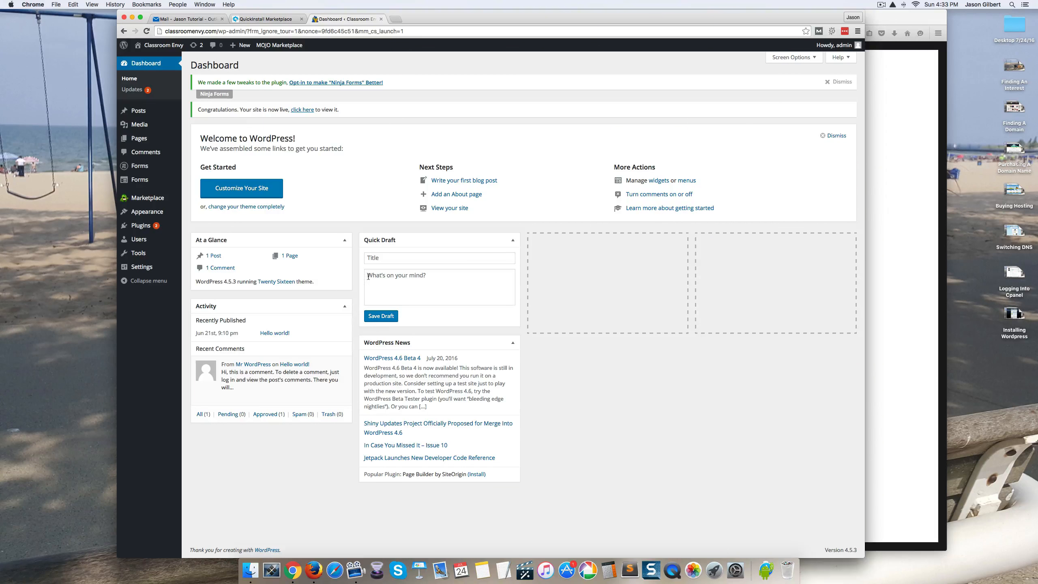
{"action": "mouse_move", "coordinate": [168, 106]}
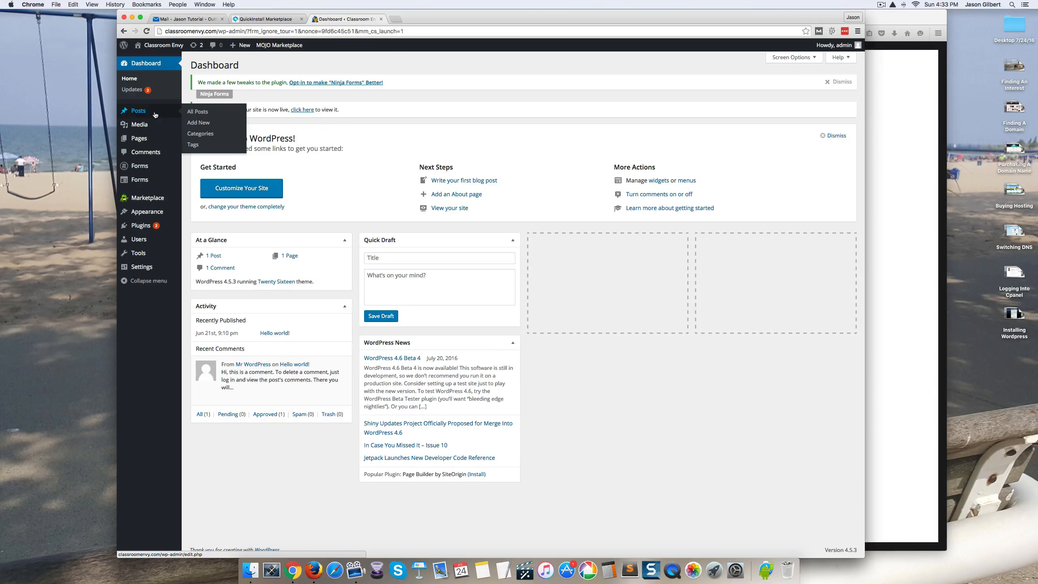
{"action": "left_click", "coordinate": [139, 113]}
{"action": "mouse_move", "coordinate": [224, 151]}
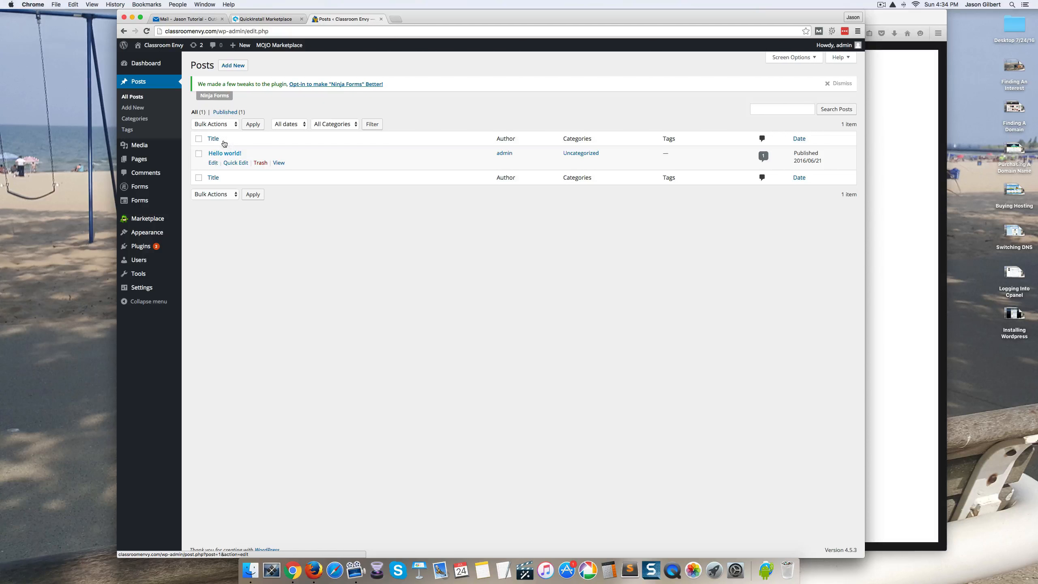
{"action": "left_click", "coordinate": [258, 163]}
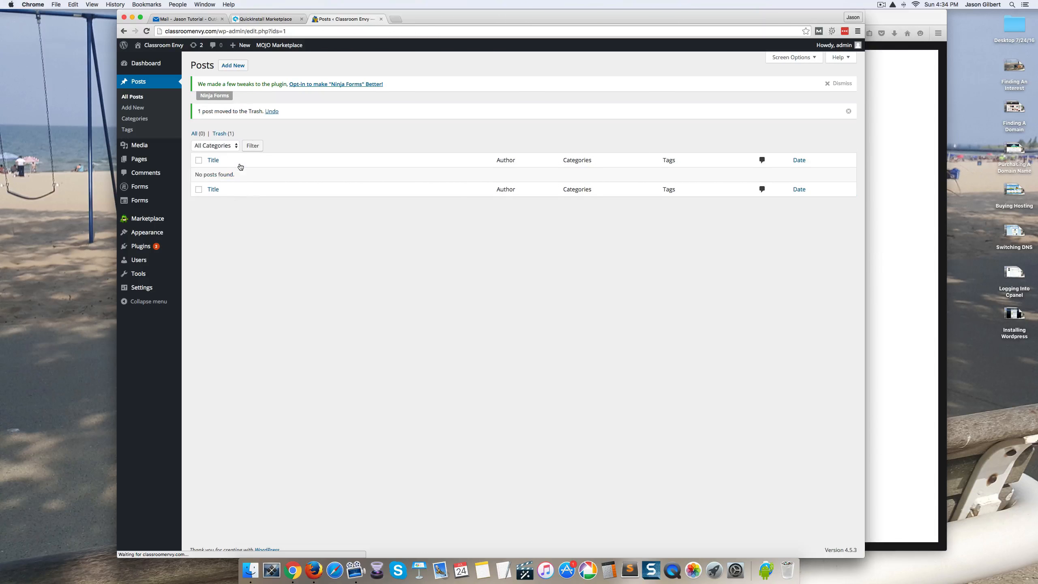
Move both the Sample Page and the ninja_forms_preview_page draft to the trash
{"action": "left_click", "coordinate": [142, 164]}
{"action": "mouse_move", "coordinate": [236, 167]}
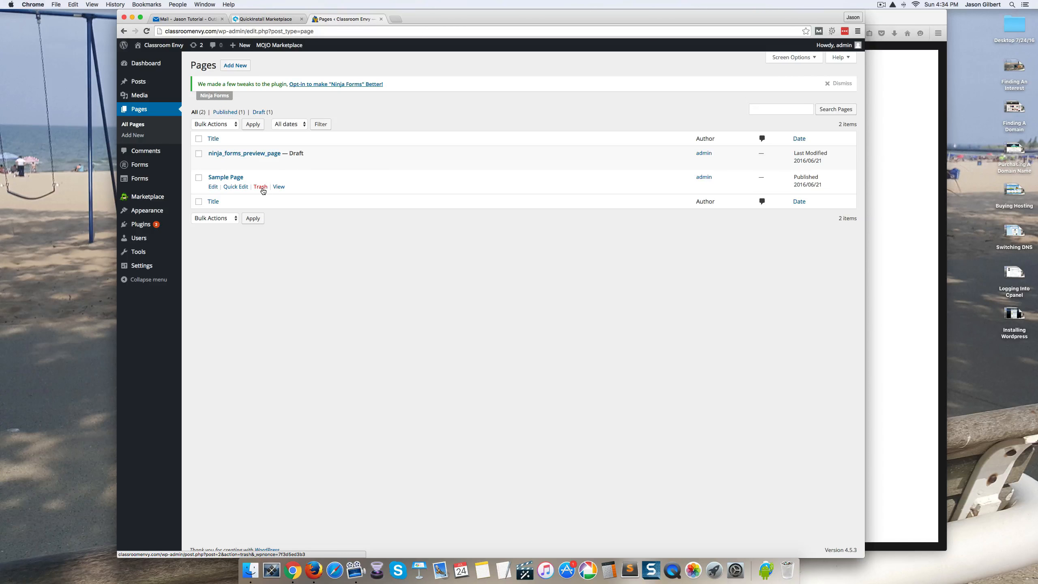
{"action": "left_click", "coordinate": [260, 188]}
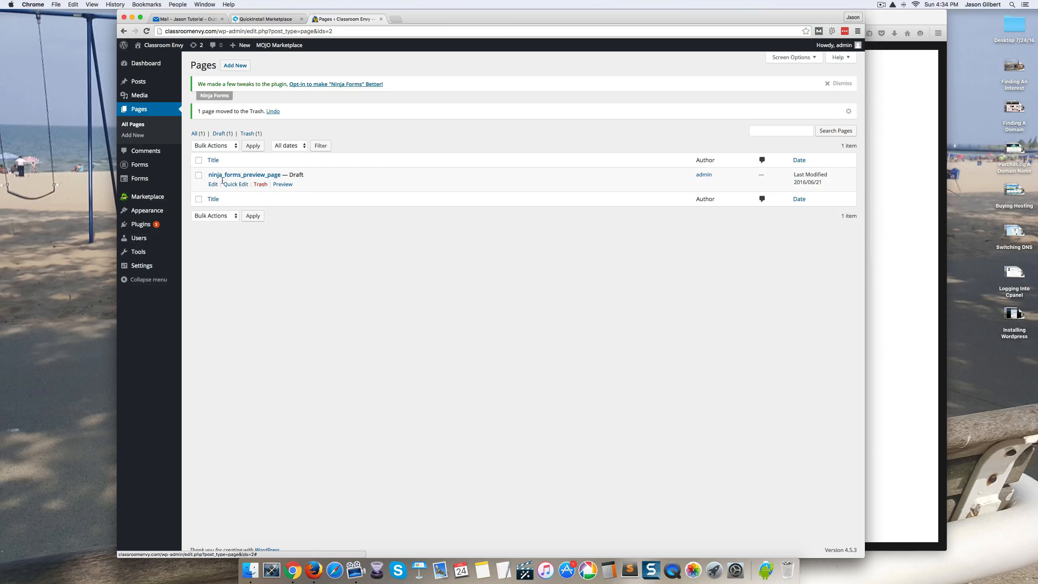
{"action": "left_click", "coordinate": [263, 185]}
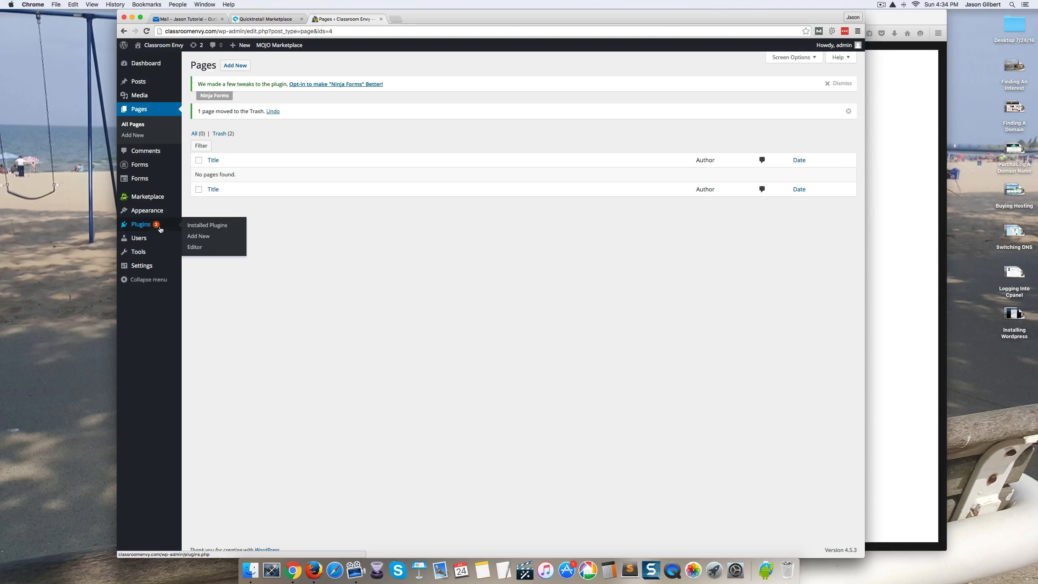
Delete the Hello Dolly plugin from the installed plugins and confirm removing its files
{"action": "left_click", "coordinate": [144, 227]}
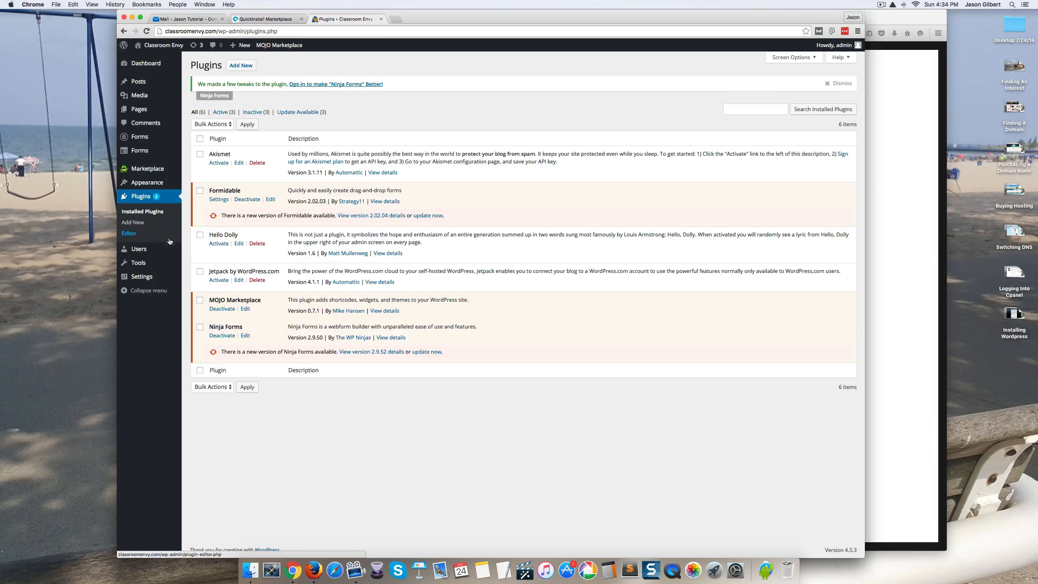
{"action": "left_click", "coordinate": [256, 244]}
{"action": "left_click", "coordinate": [224, 146]}
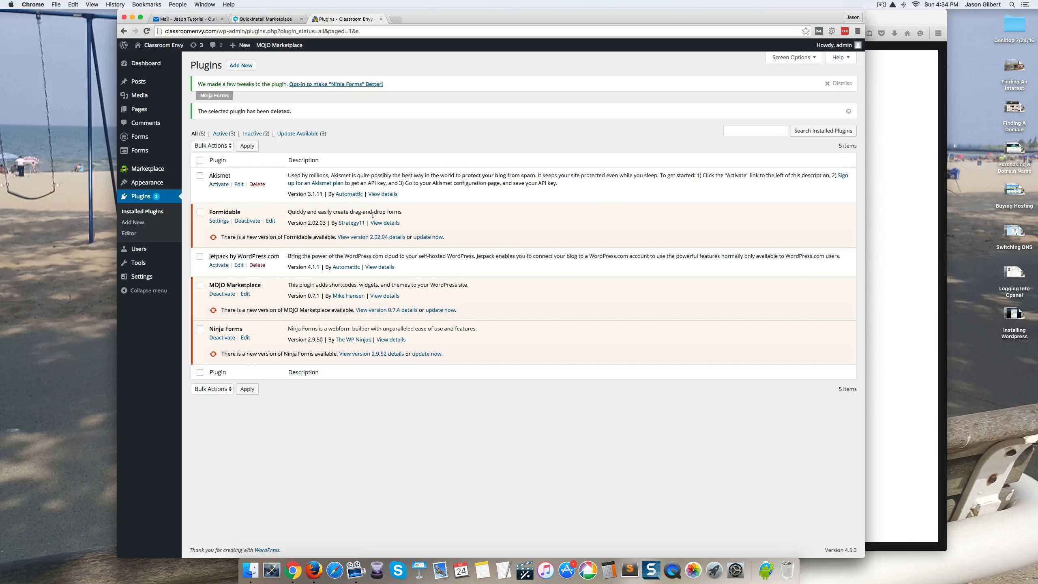
Deactivate the Formidable, MOJO Marketplace and Ninja Forms plugins together as a bulk action
{"action": "left_click", "coordinate": [199, 212]}
{"action": "left_click", "coordinate": [200, 286]}
{"action": "left_click", "coordinate": [201, 332]}
{"action": "left_click", "coordinate": [227, 146]}
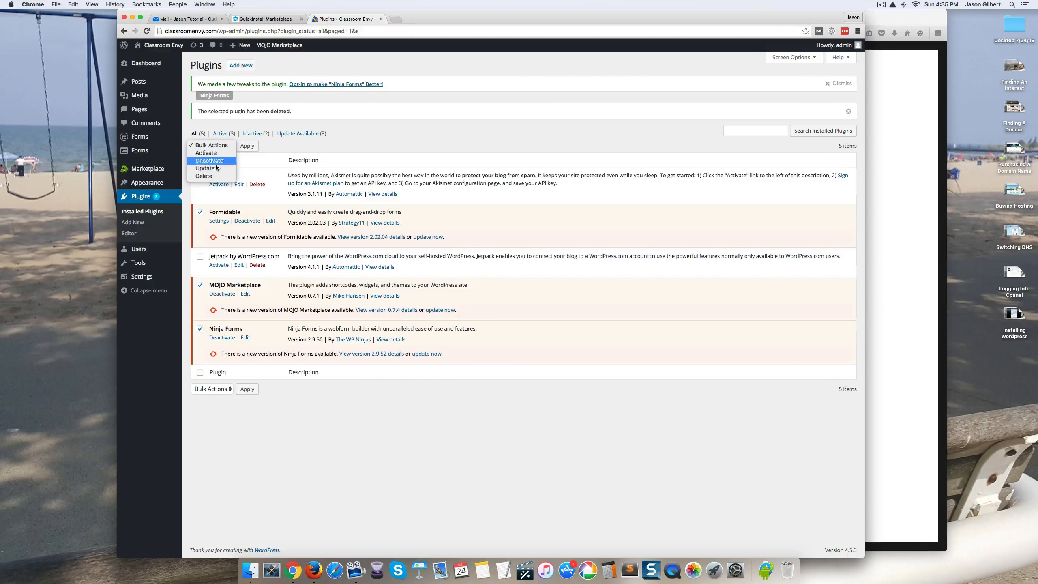
{"action": "left_click", "coordinate": [204, 176]}
{"action": "left_click", "coordinate": [212, 124]}
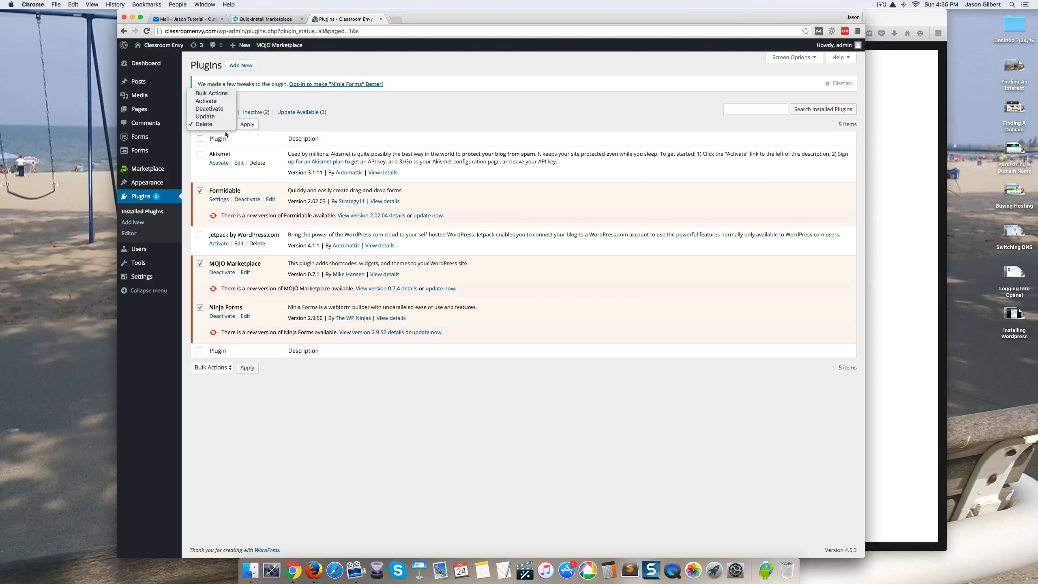
{"action": "left_click", "coordinate": [231, 111]}
{"action": "left_click", "coordinate": [247, 124]}
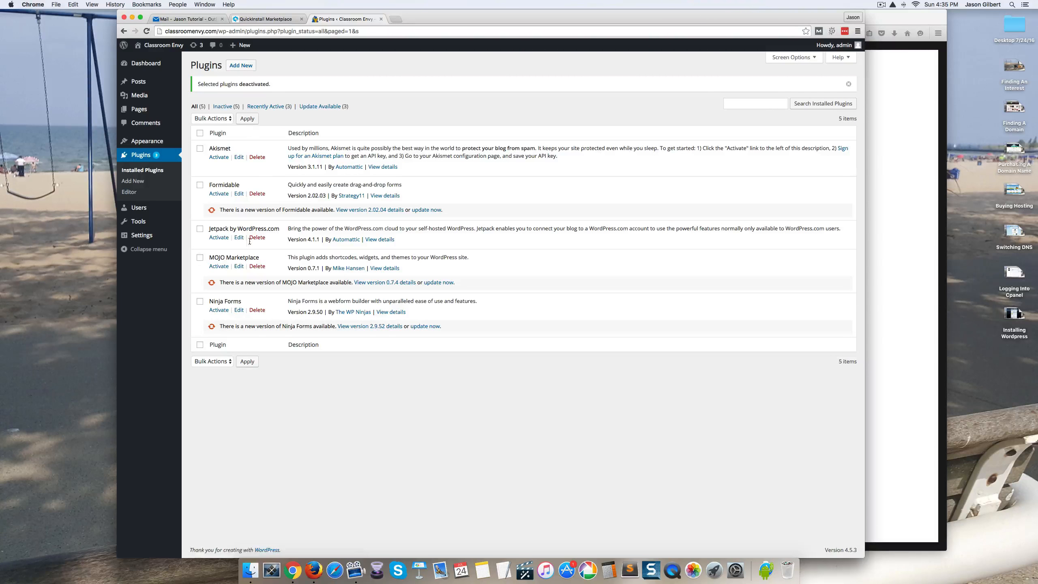
Delete the deactivated Formidable, MOJO Marketplace and Ninja Forms plugins together as a bulk action
{"action": "left_click", "coordinate": [199, 302]}
{"action": "left_click", "coordinate": [201, 259]}
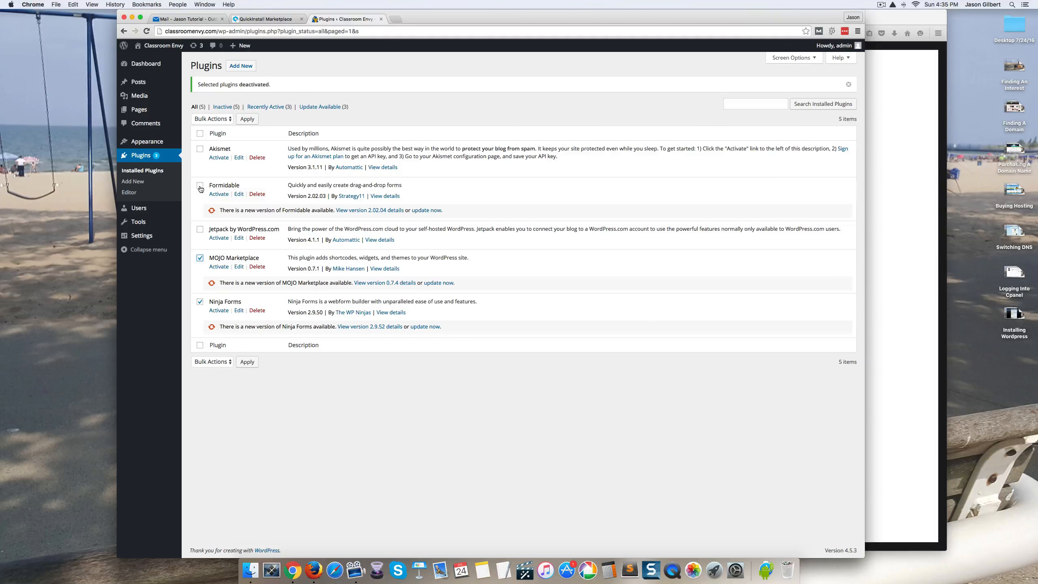
{"action": "left_click", "coordinate": [212, 119]}
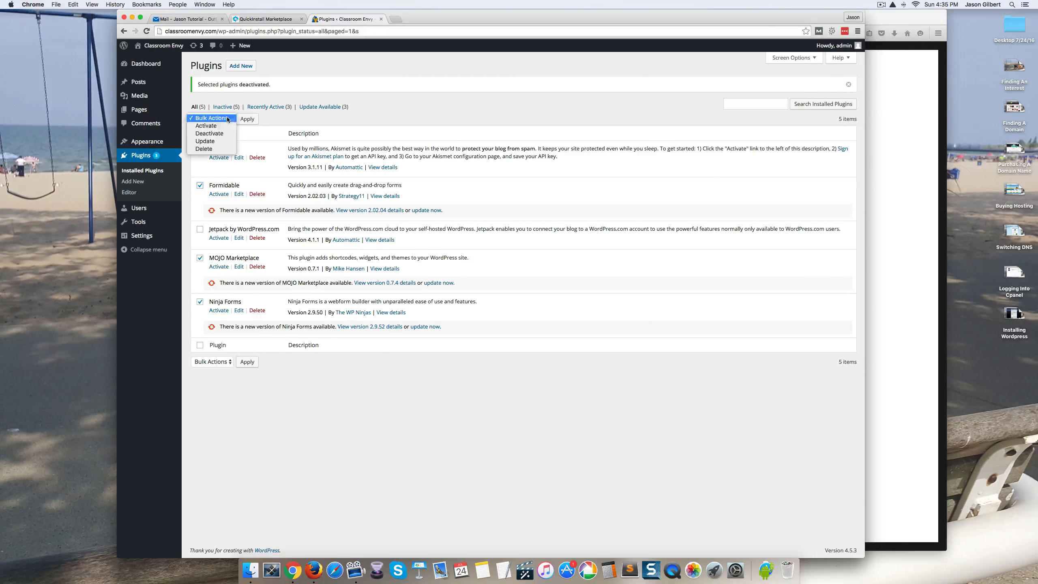
{"action": "left_click", "coordinate": [211, 142]}
{"action": "left_click", "coordinate": [215, 119]}
{"action": "left_click", "coordinate": [208, 126]}
{"action": "left_click", "coordinate": [247, 119]}
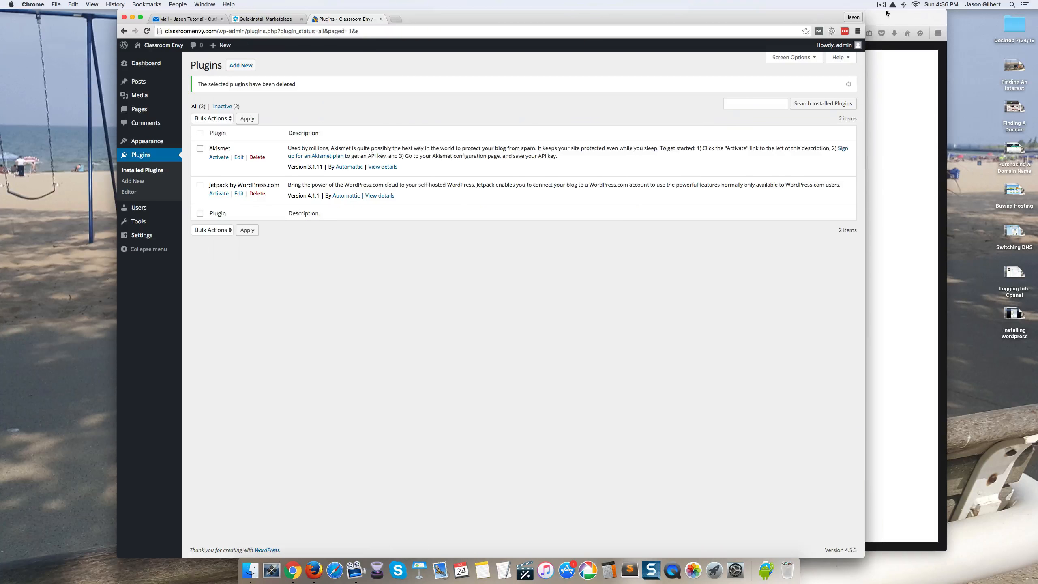
Switch to Firefox to look over the site's public front page and sidebar, and return to the Plugins page in Chrome
{"action": "left_click", "coordinate": [891, 28]}
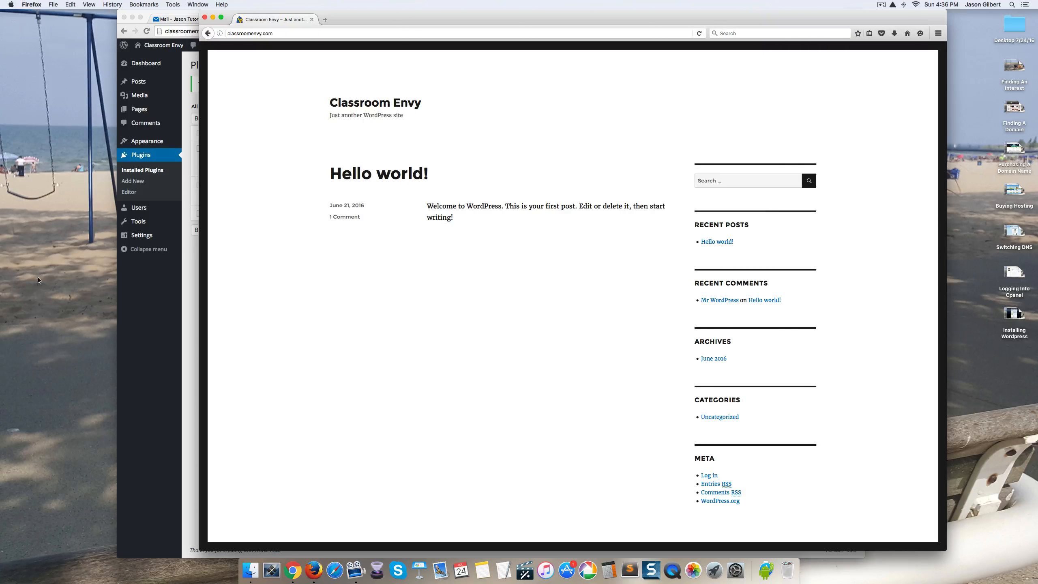
{"action": "scroll", "coordinate": [733, 265], "scroll_direction": "down", "scroll_amount": 1}
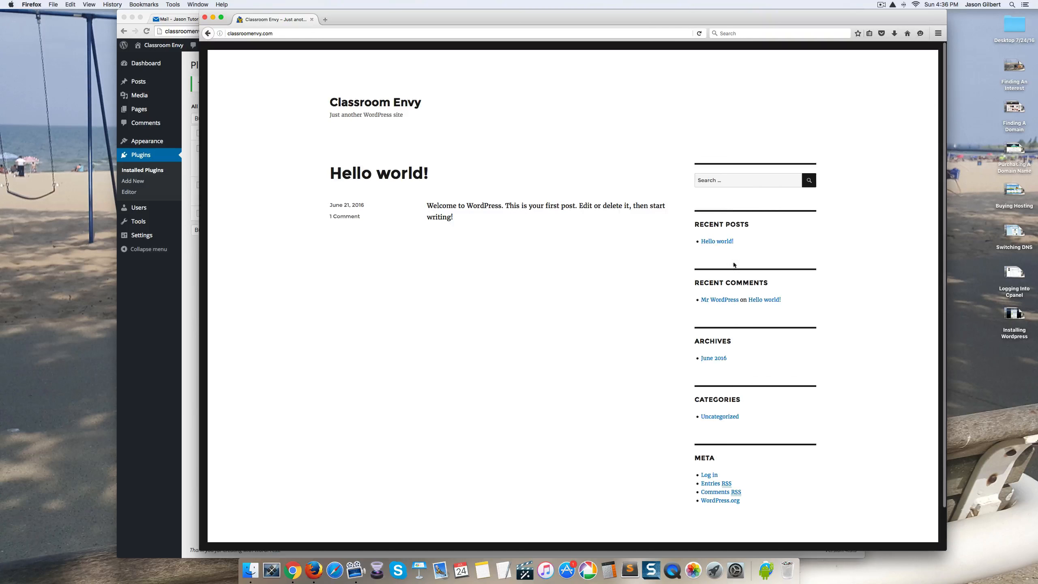
{"action": "left_click", "coordinate": [159, 298]}
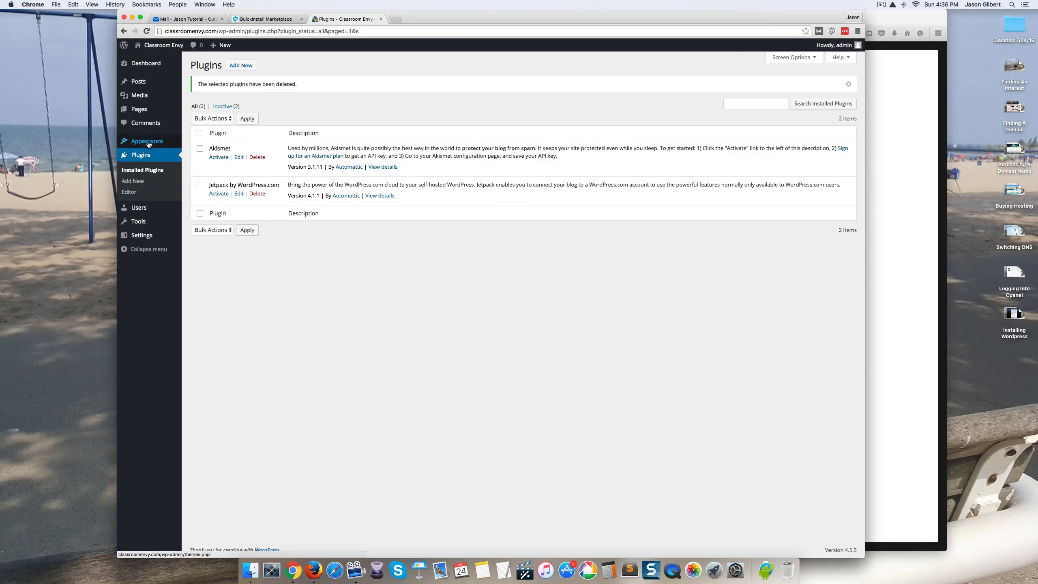
Open the Widgets page, compare its Sidebar widgets with the public front page in Firefox, and return to Chrome
{"action": "mouse_move", "coordinate": [149, 143]}
{"action": "left_click", "coordinate": [199, 165]}
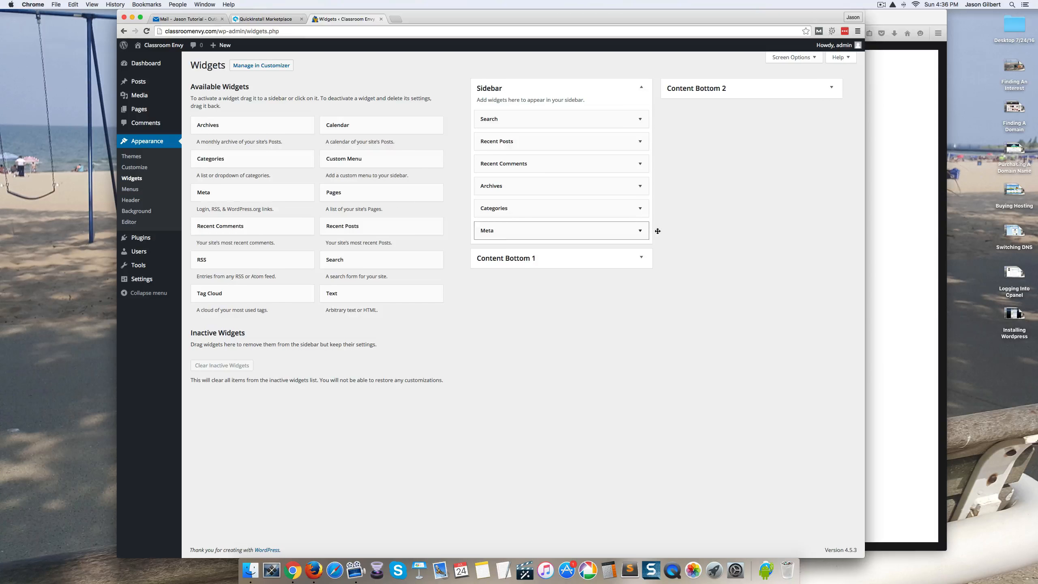
{"action": "left_click", "coordinate": [905, 208]}
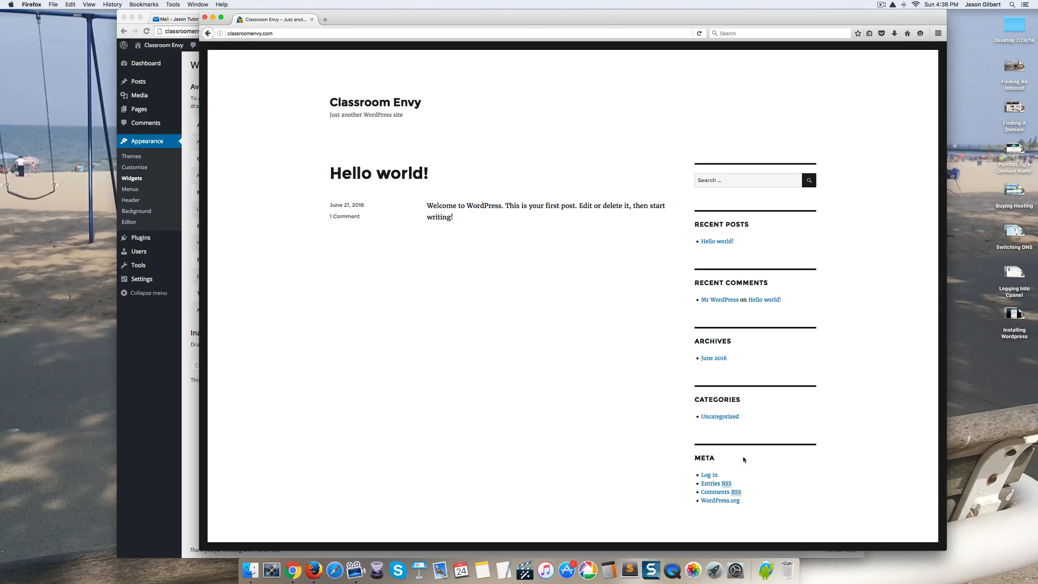
{"action": "left_click", "coordinate": [127, 375]}
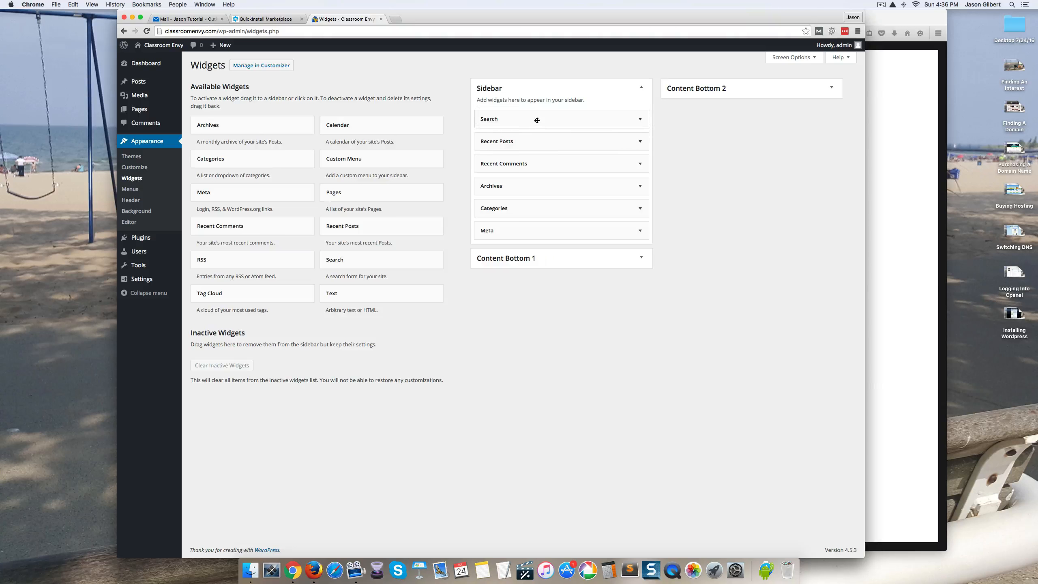
Remove the Search, Recent Comments, Archives, Categories and Meta widgets from the Sidebar area, keeping Recent Posts
{"action": "left_click_drag", "start_coordinate": [598, 118], "coordinate": [410, 131]}
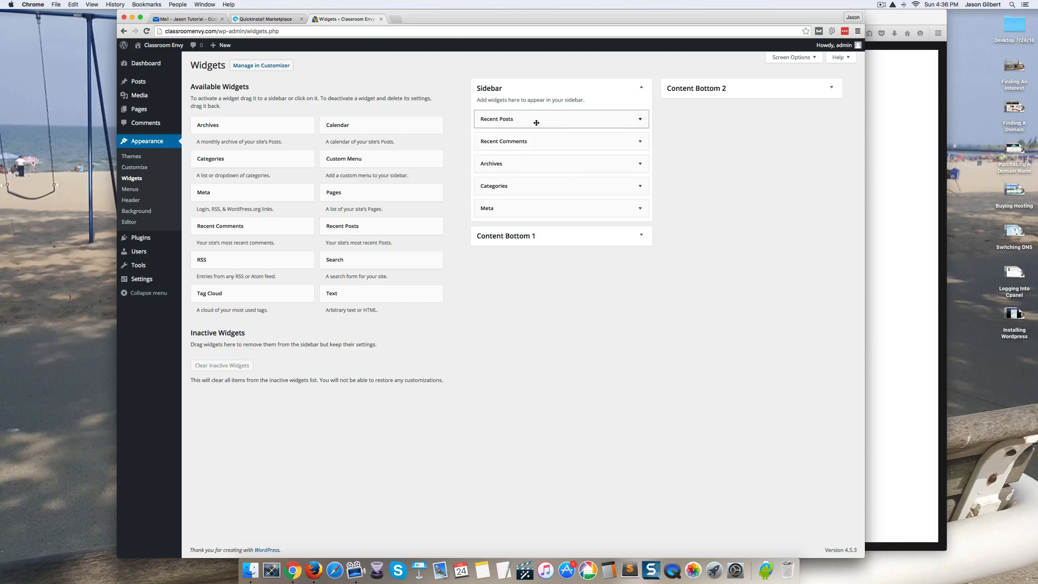
{"action": "left_click_drag", "start_coordinate": [531, 143], "coordinate": [388, 161]}
{"action": "left_click_drag", "start_coordinate": [506, 147], "coordinate": [398, 160]}
{"action": "left_click_drag", "start_coordinate": [473, 148], "coordinate": [411, 150]}
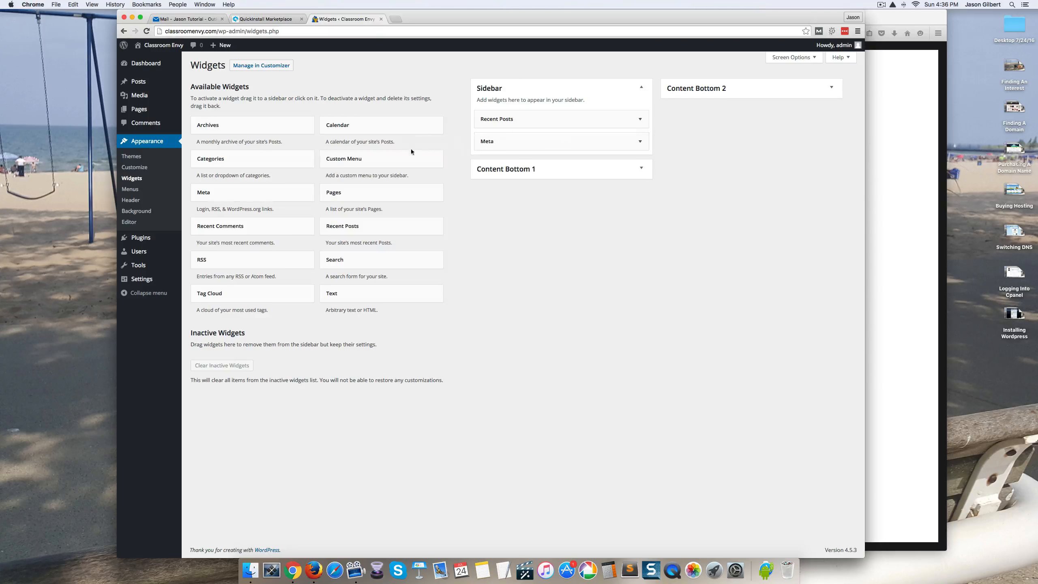
{"action": "left_click_drag", "start_coordinate": [505, 146], "coordinate": [314, 163]}
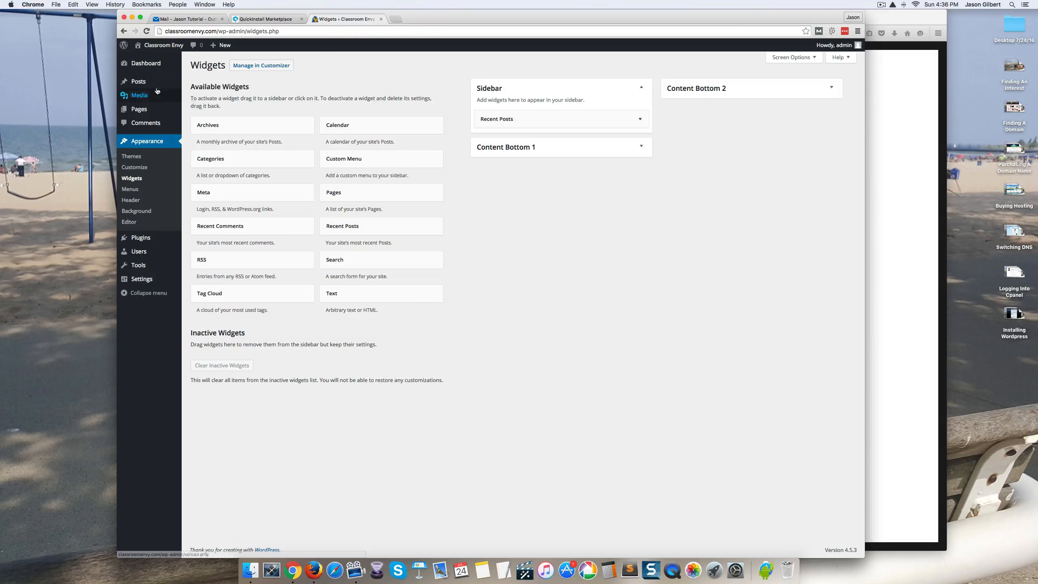
Open the Dashboard, reload the public front page in Firefox to check the cleaned-up site, and return to Chrome
{"action": "mouse_move", "coordinate": [142, 84]}
{"action": "left_click", "coordinate": [147, 64]}
{"action": "left_click", "coordinate": [902, 16]}
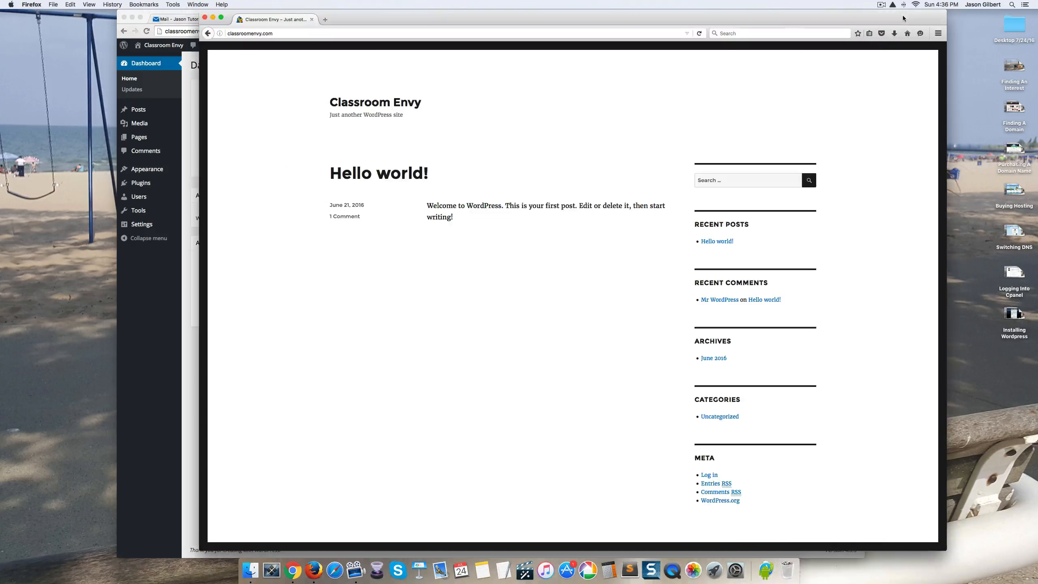
{"action": "left_click", "coordinate": [699, 33]}
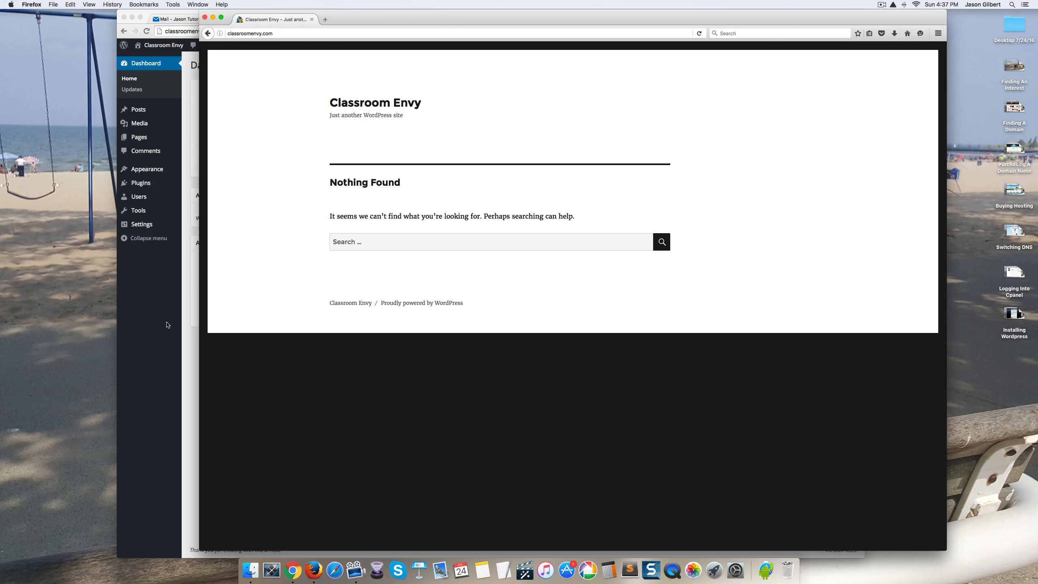
{"action": "left_click", "coordinate": [166, 324]}
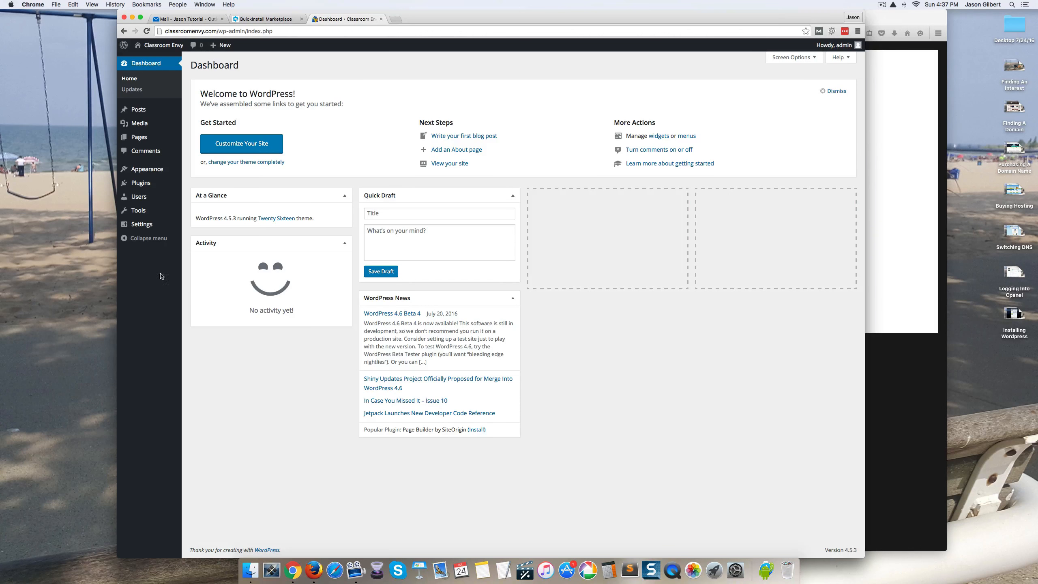
Open the installed themes, go to adding a new theme, and look through the featured themes
{"action": "mouse_move", "coordinate": [150, 175]}
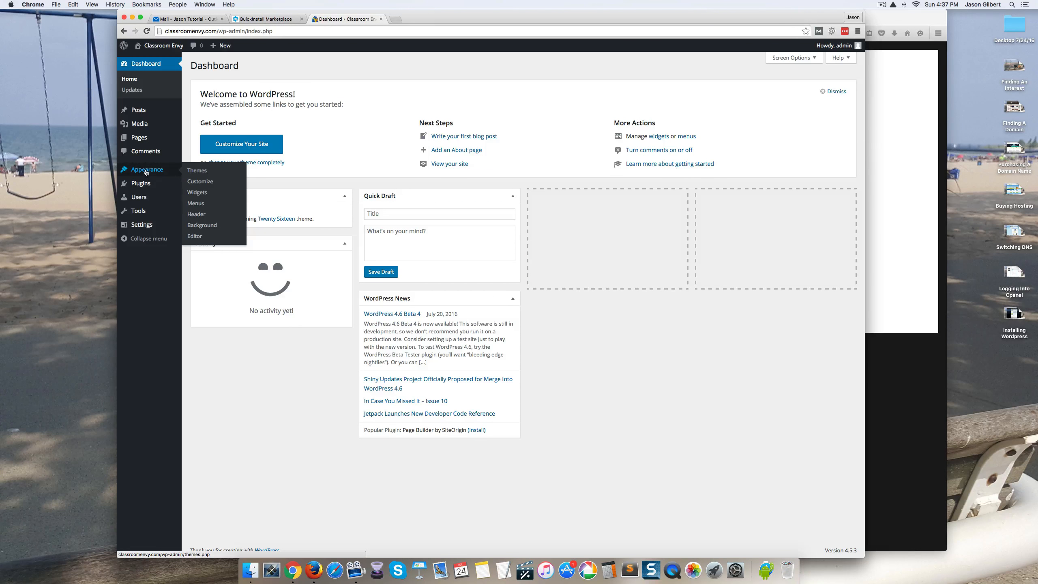
{"action": "left_click", "coordinate": [200, 172]}
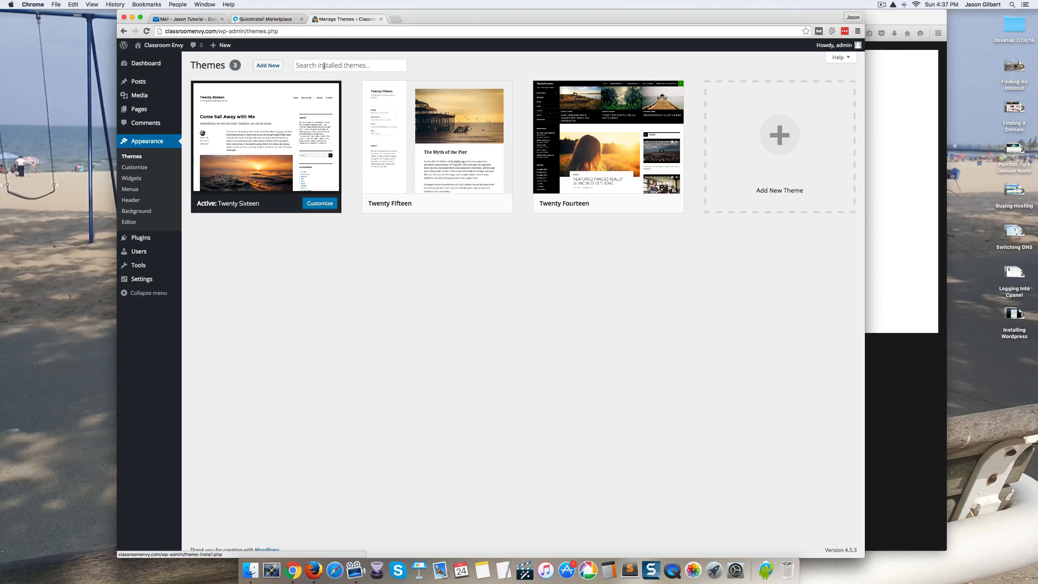
{"action": "left_click", "coordinate": [266, 68]}
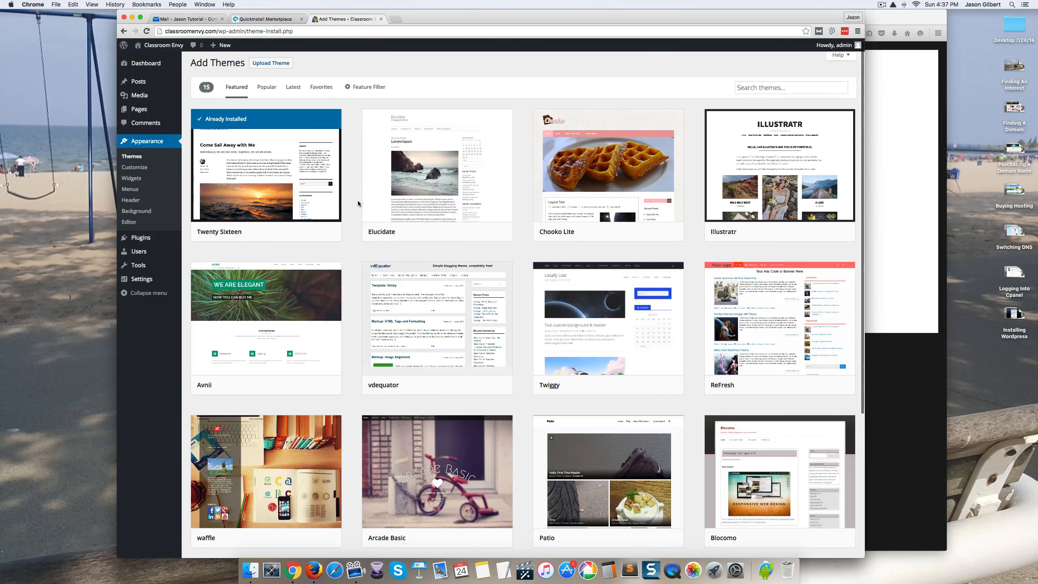
{"action": "scroll", "coordinate": [354, 207], "scroll_direction": "down", "scroll_amount": 1}
{"action": "scroll", "coordinate": [353, 208], "scroll_direction": "down", "scroll_amount": 5}
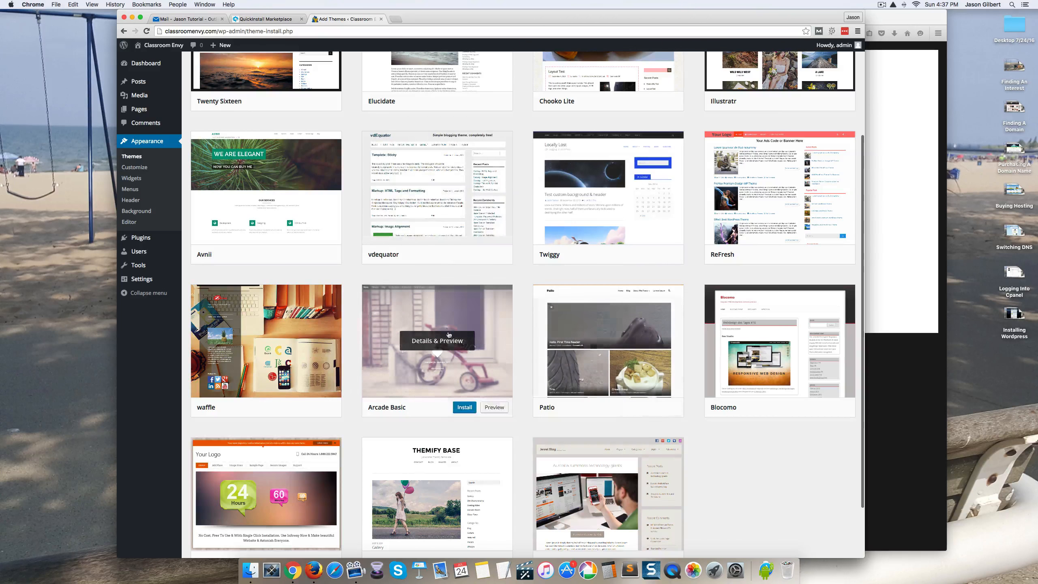
{"action": "scroll", "coordinate": [469, 470], "scroll_direction": "down", "scroll_amount": 3}
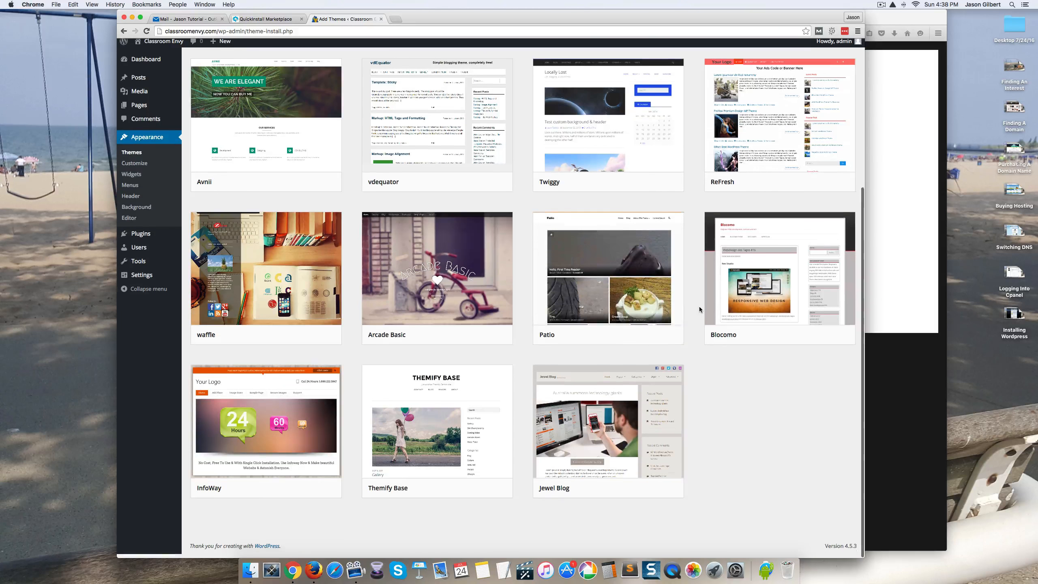
{"action": "scroll", "coordinate": [699, 307], "scroll_direction": "up", "scroll_amount": 9}
Switch the theme installer to popular themes and look through the available designs
{"action": "left_click", "coordinate": [266, 90]}
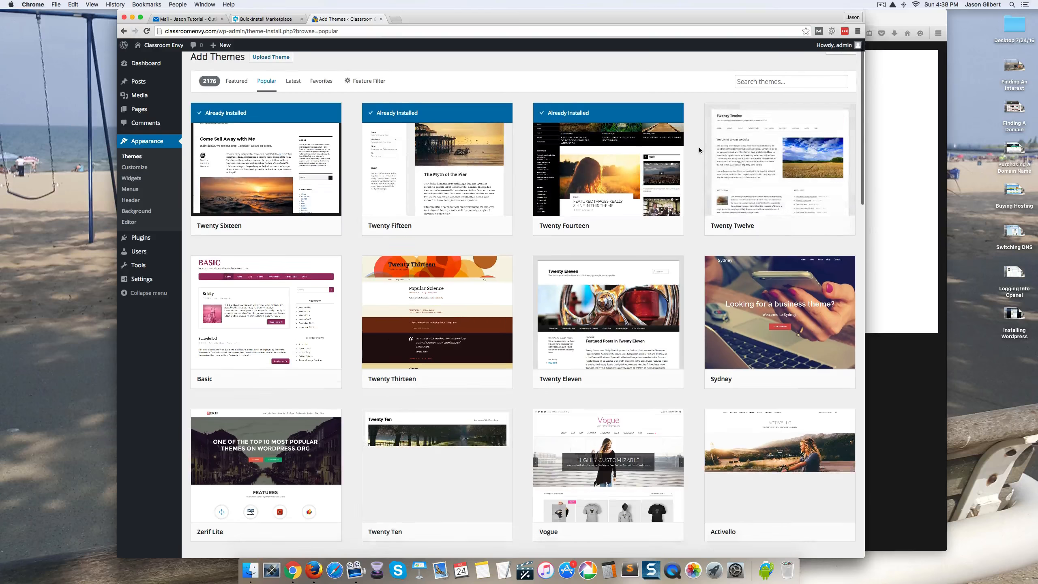
{"action": "scroll", "coordinate": [699, 147], "scroll_direction": "down", "scroll_amount": 3}
{"action": "scroll", "coordinate": [698, 148], "scroll_direction": "down", "scroll_amount": 3}
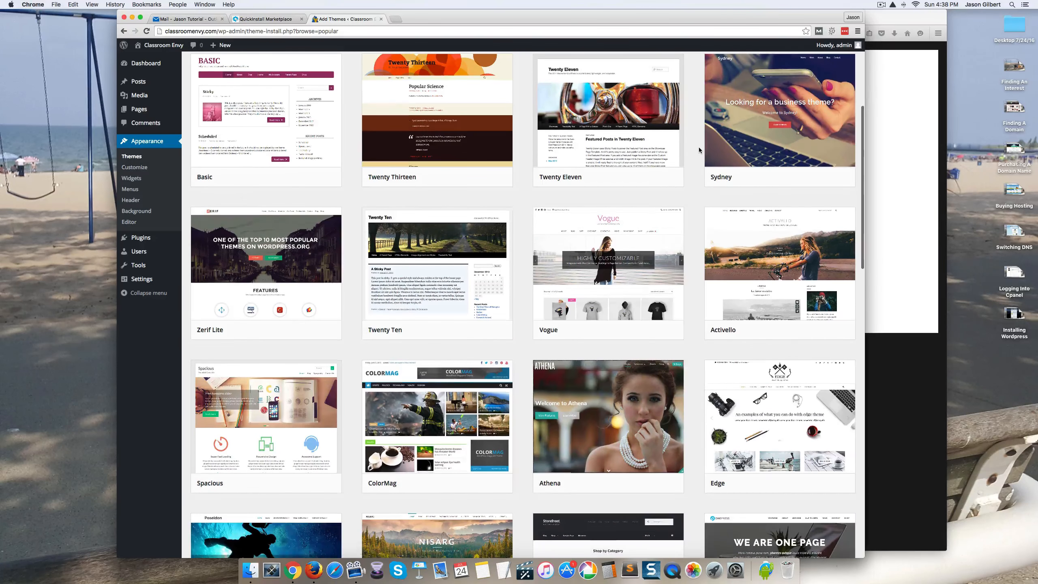
{"action": "scroll", "coordinate": [699, 148], "scroll_direction": "down", "scroll_amount": 2}
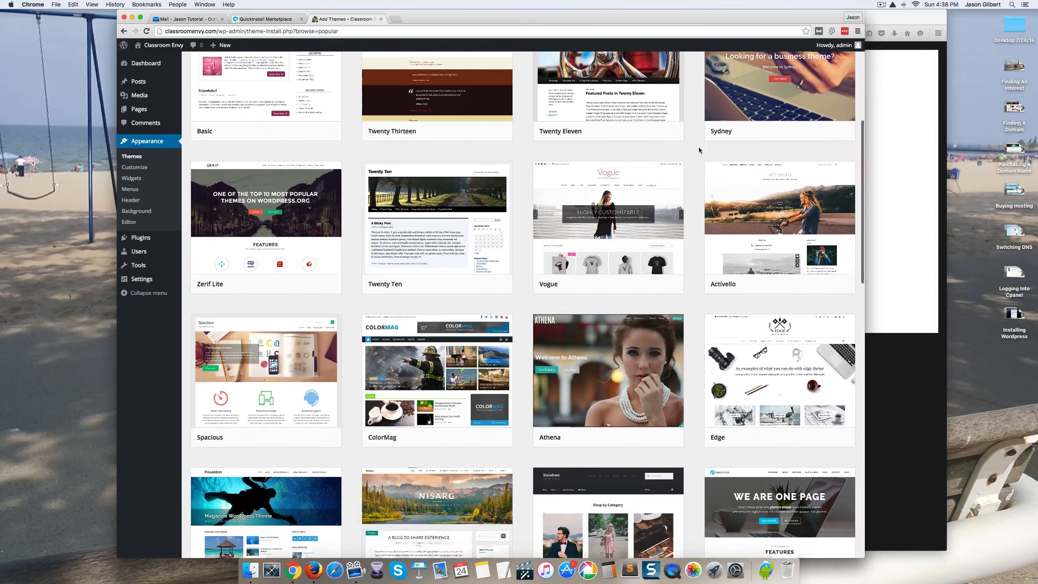
{"action": "scroll", "coordinate": [698, 148], "scroll_direction": "down", "scroll_amount": 3}
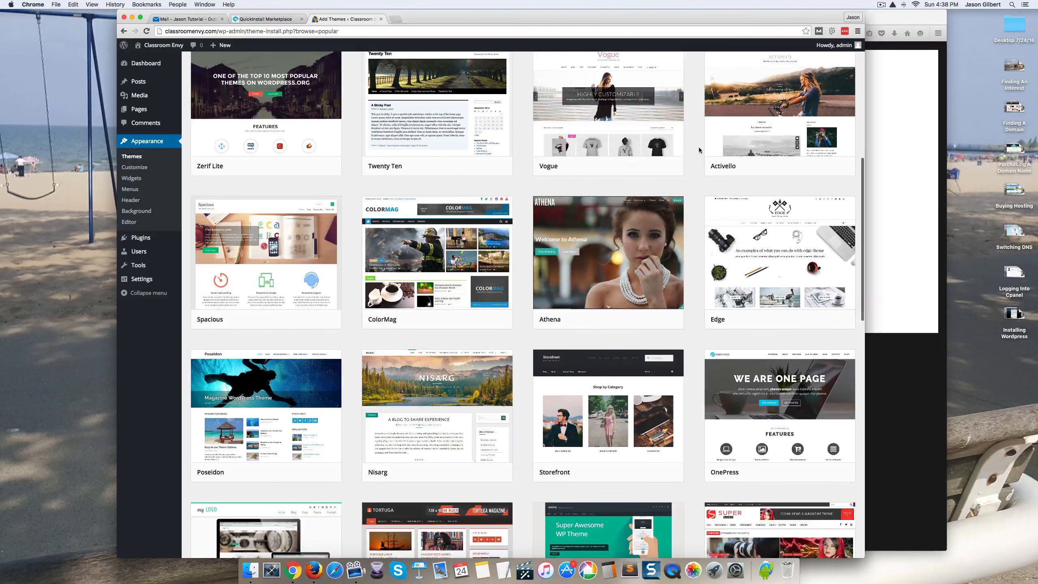
{"action": "scroll", "coordinate": [699, 147], "scroll_direction": "down", "scroll_amount": 1}
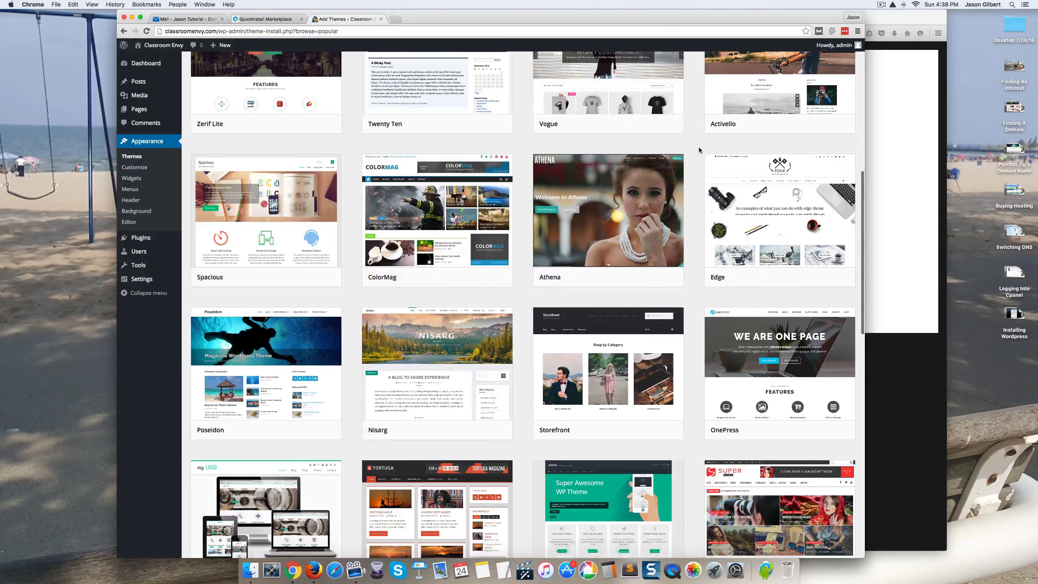
Preview the Nisarg theme and look over its header, posts and sidebar from start to end
{"action": "mouse_move", "coordinate": [393, 383]}
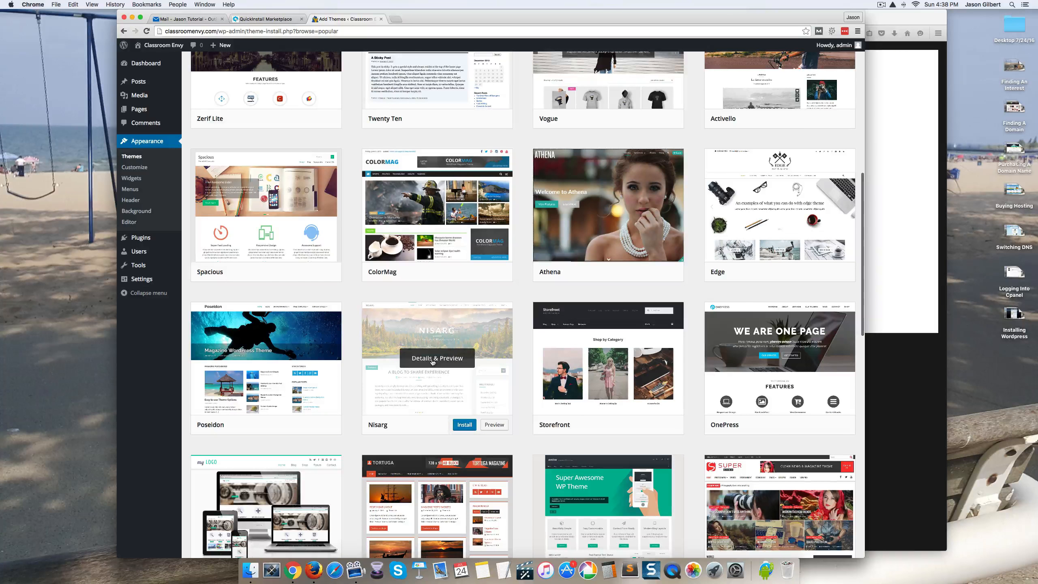
{"action": "left_click", "coordinate": [488, 425]}
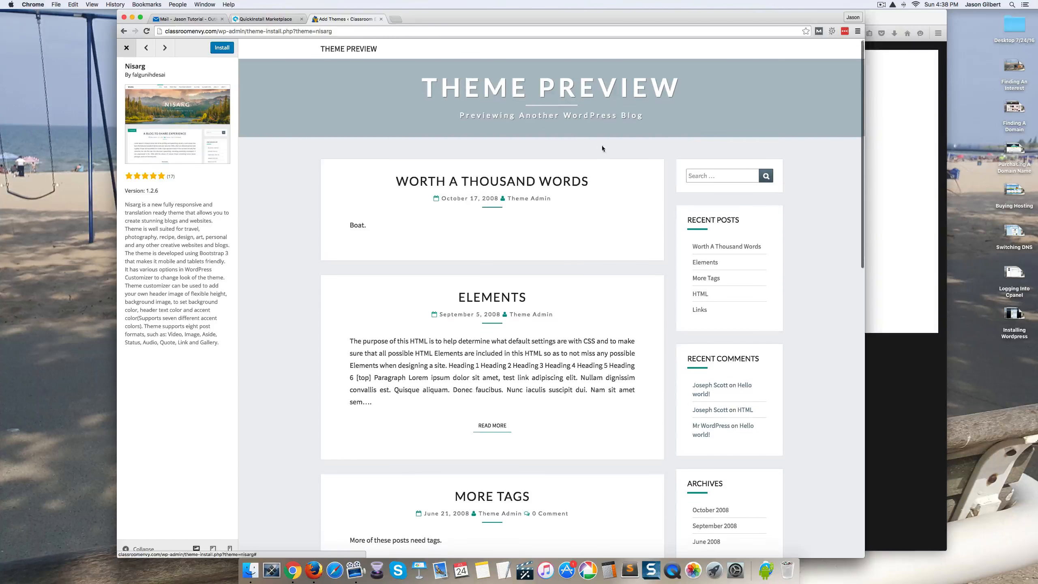
{"action": "scroll", "coordinate": [613, 150], "scroll_direction": "down", "scroll_amount": 3}
{"action": "scroll", "coordinate": [613, 149], "scroll_direction": "down", "scroll_amount": 9}
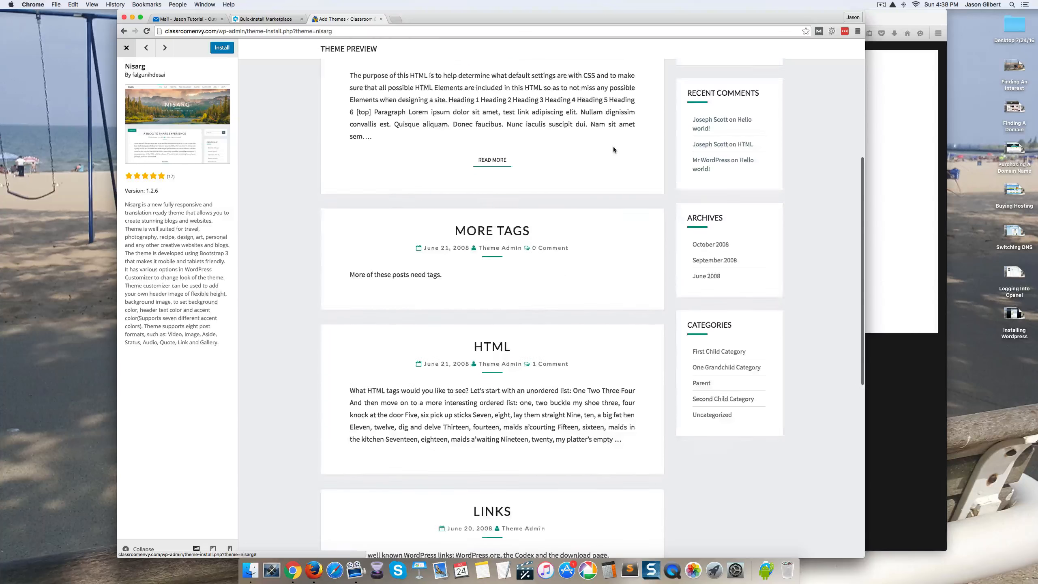
{"action": "scroll", "coordinate": [613, 149], "scroll_direction": "down", "scroll_amount": 8}
{"action": "scroll", "coordinate": [613, 150], "scroll_direction": "up", "scroll_amount": 15}
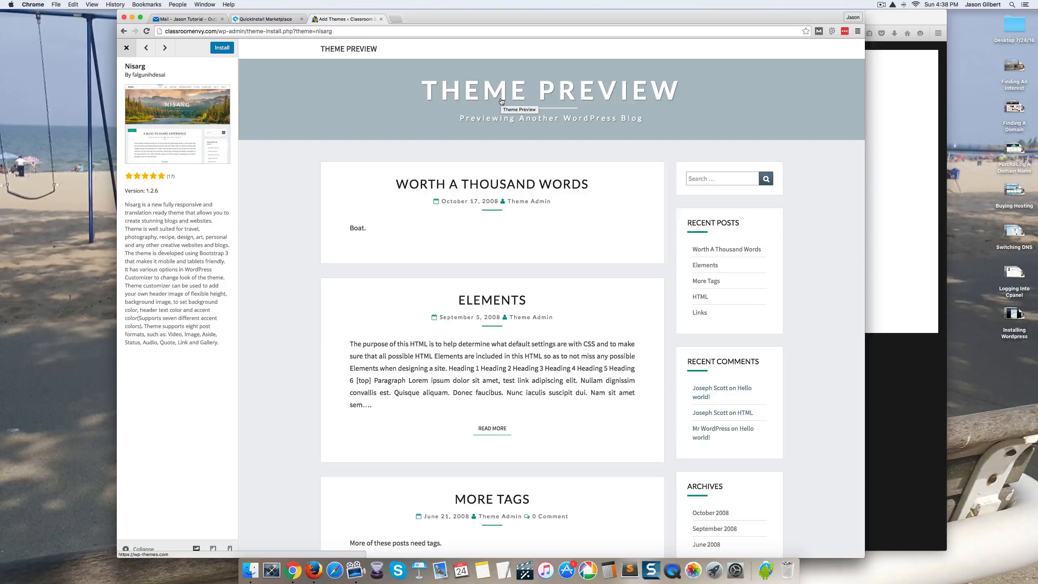
Install the Nisarg theme and activate it as the site's theme
{"action": "left_click", "coordinate": [223, 49]}
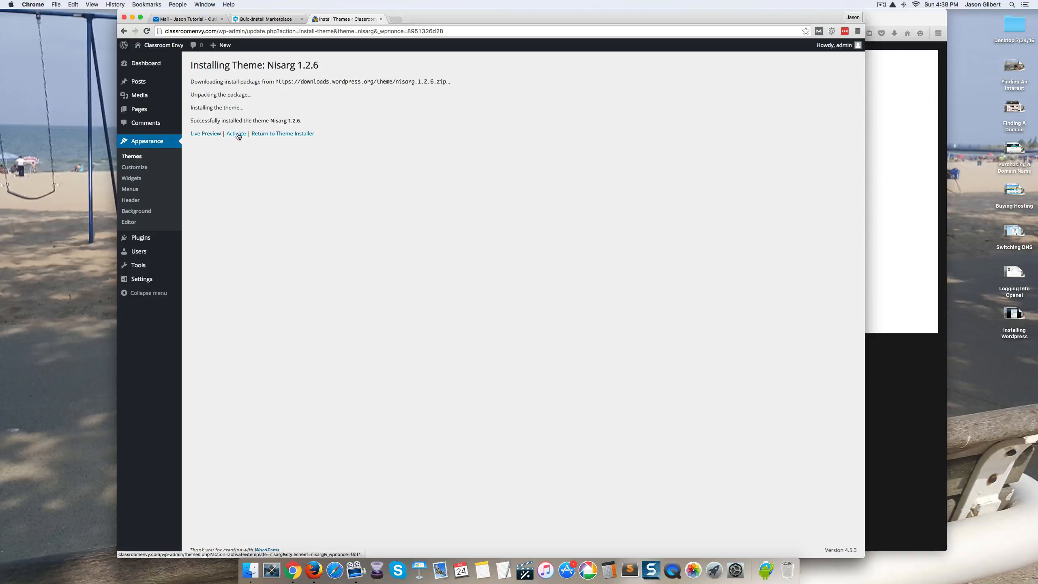
{"action": "left_click", "coordinate": [236, 133]}
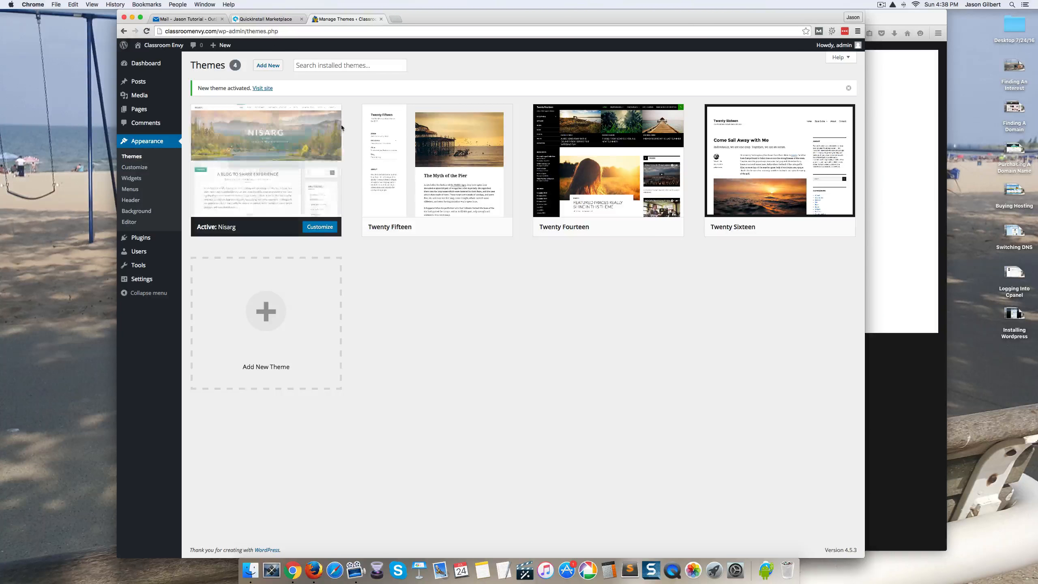
{"action": "mouse_move", "coordinate": [264, 151]}
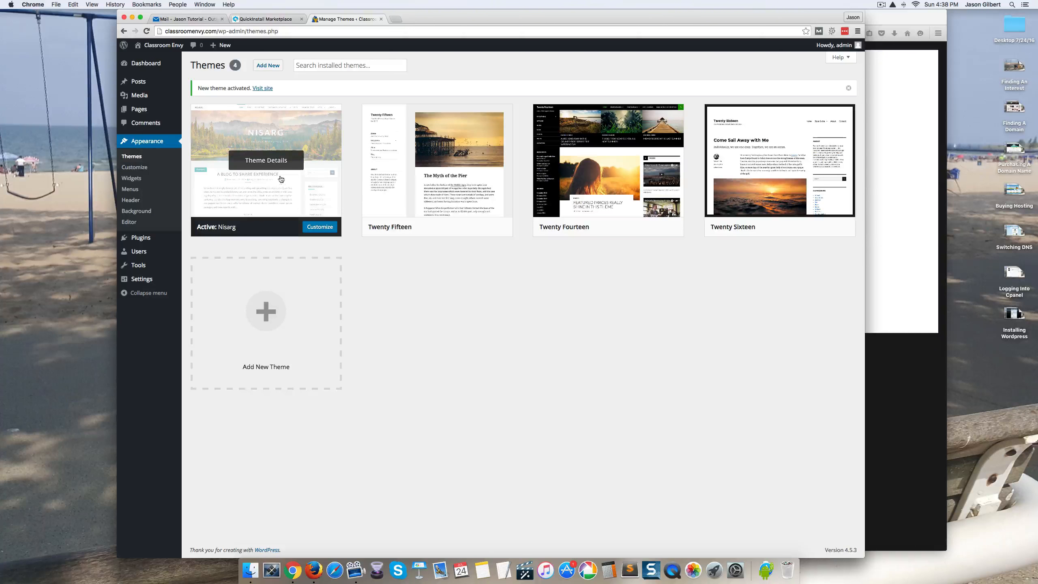
Switch to Firefox, reload the public front page to check the Nisarg theme, and return to Chrome
{"action": "left_click", "coordinate": [876, 20]}
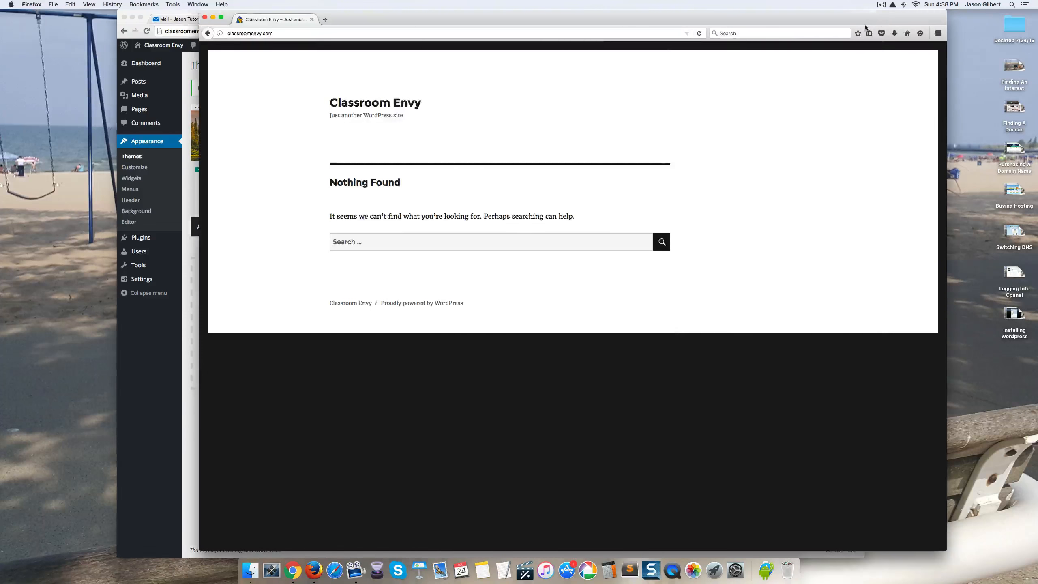
{"action": "left_click", "coordinate": [699, 33]}
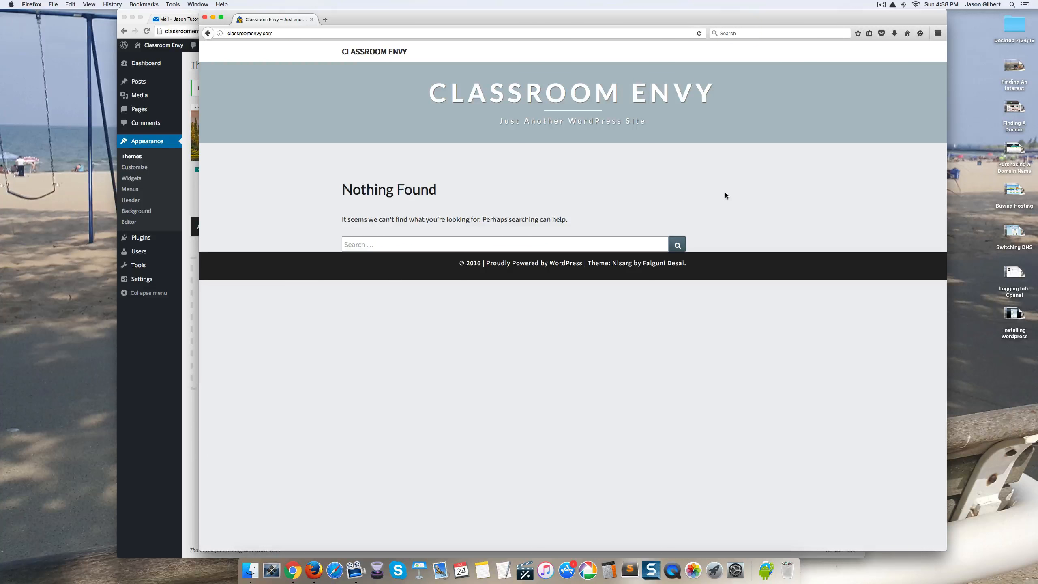
{"action": "left_click", "coordinate": [170, 355]}
Open the Pages list and bring up a blank new page to view its editor
{"action": "mouse_move", "coordinate": [138, 71]}
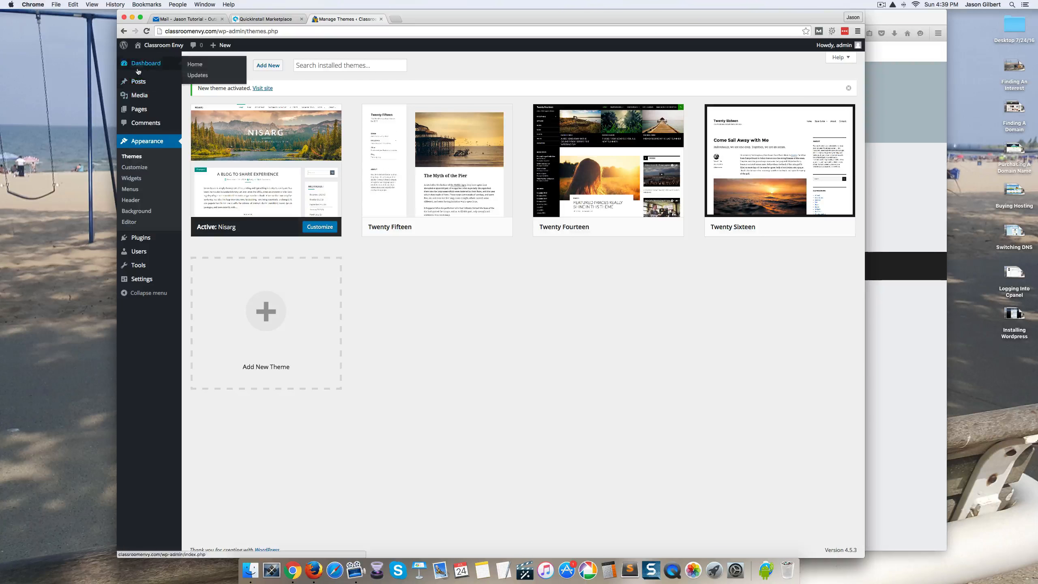
{"action": "mouse_move", "coordinate": [145, 118]}
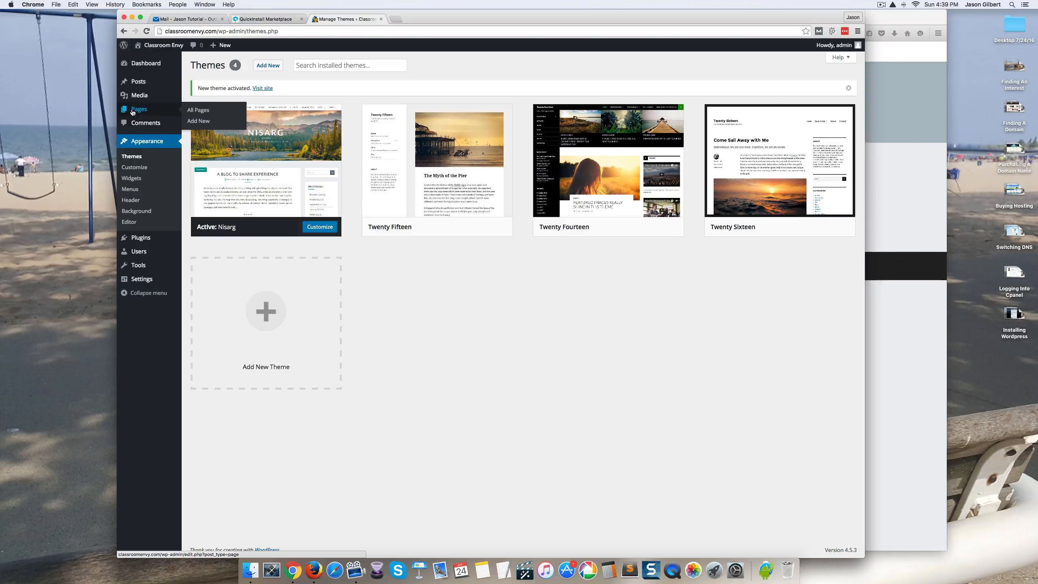
{"action": "left_click", "coordinate": [134, 113]}
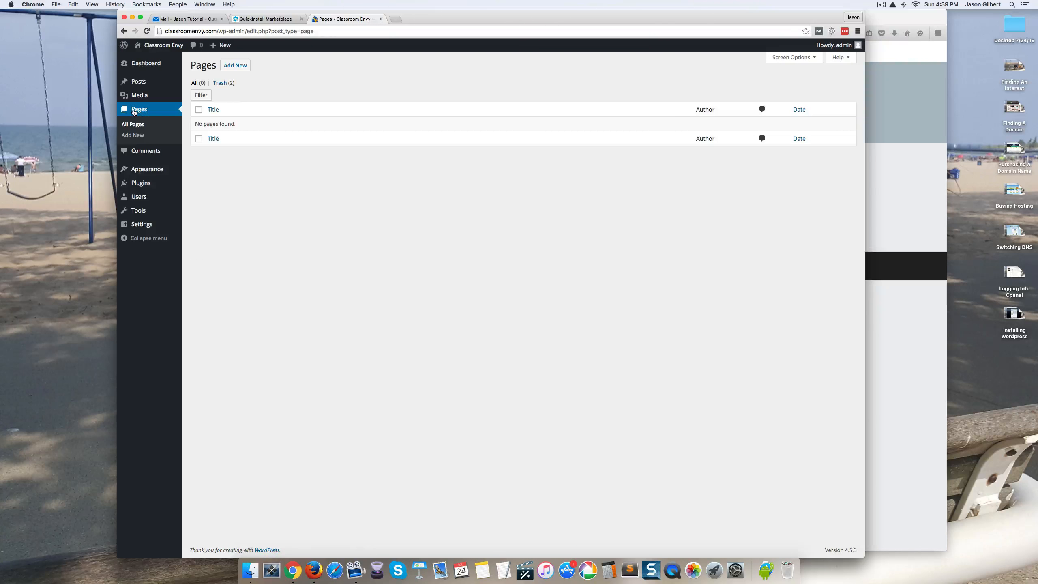
{"action": "left_click", "coordinate": [236, 67]}
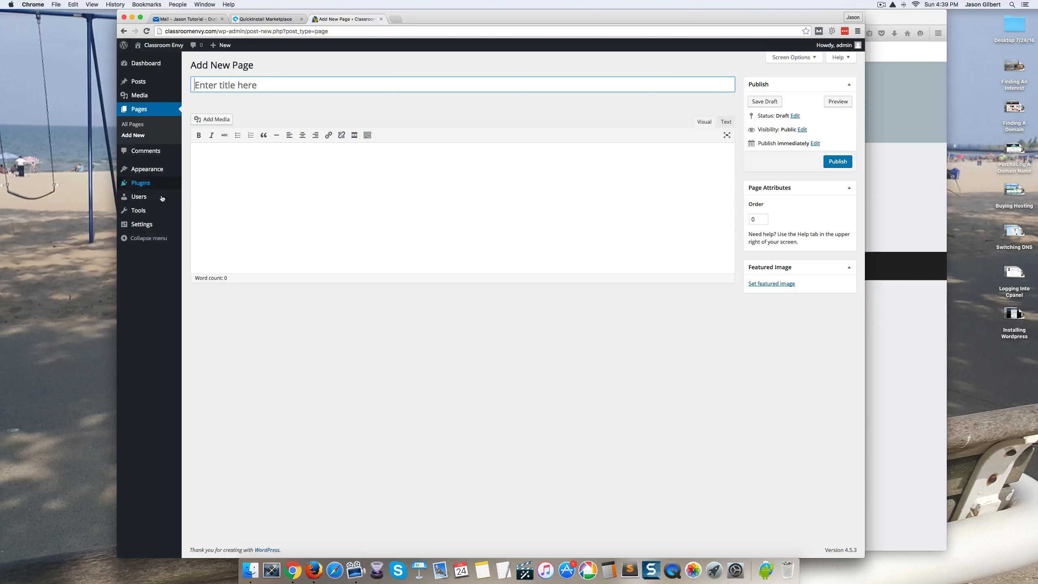
Open the General Settings and look over the site title, tagline, addresses, timezone, and date and time formats
{"action": "mouse_move", "coordinate": [144, 228]}
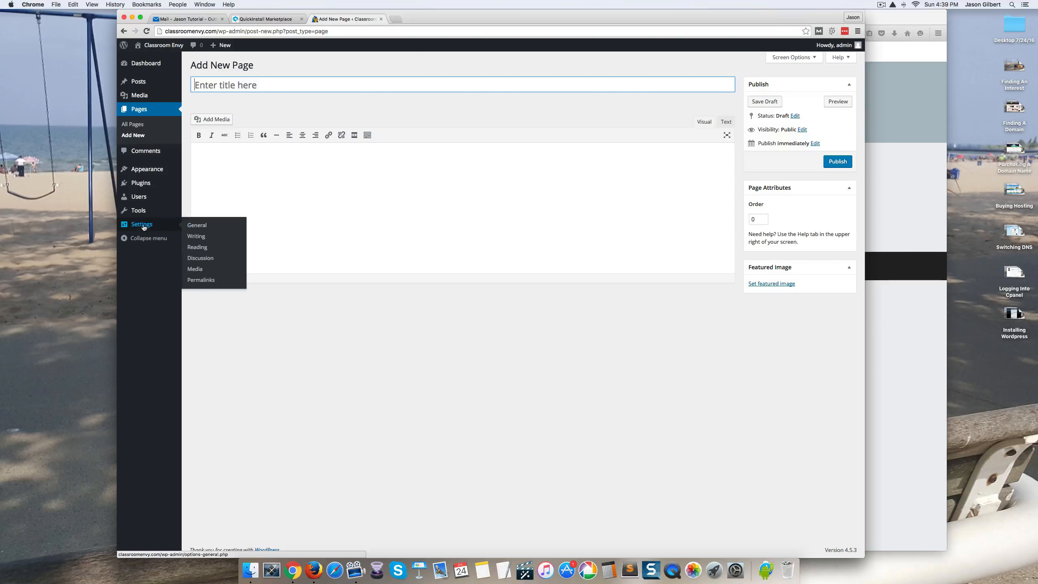
{"action": "left_click", "coordinate": [142, 225]}
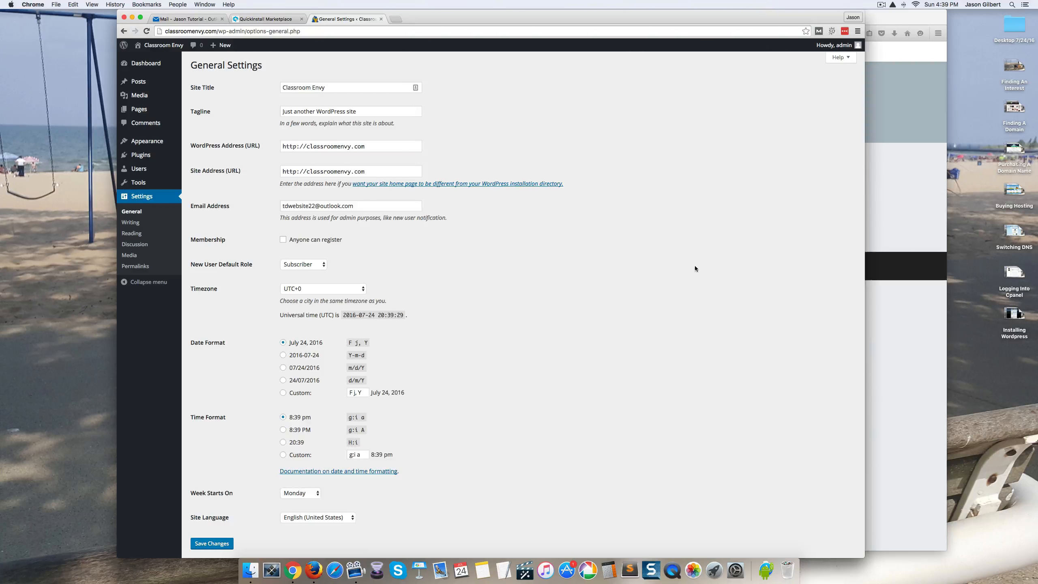
{"action": "scroll", "coordinate": [443, 323], "scroll_direction": "down", "scroll_amount": 1}
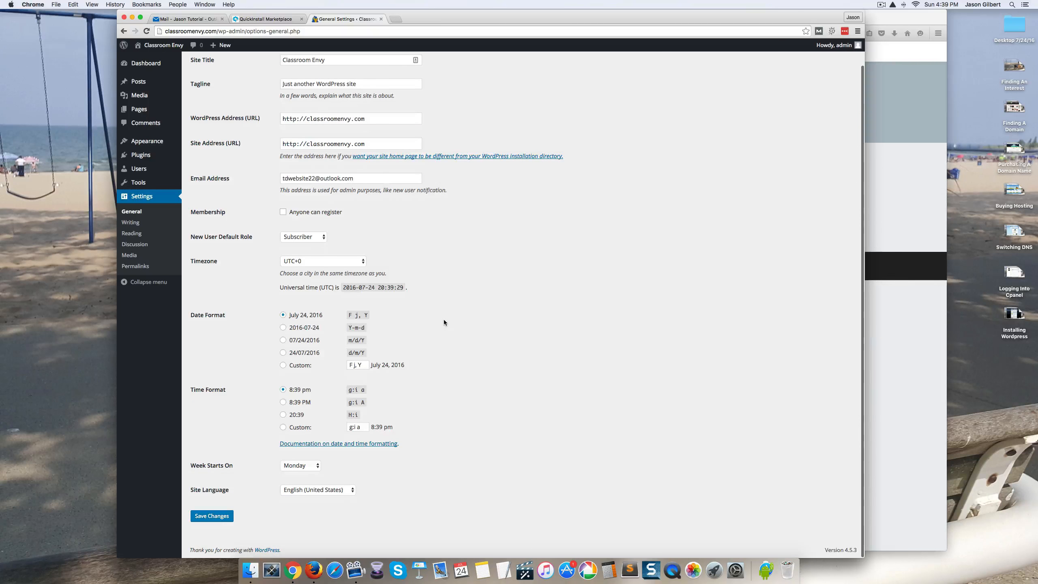
Set the site's permalink structure to Post name in the Permalink Settings and save the change
{"action": "scroll", "coordinate": [443, 320], "scroll_direction": "up", "scroll_amount": 1}
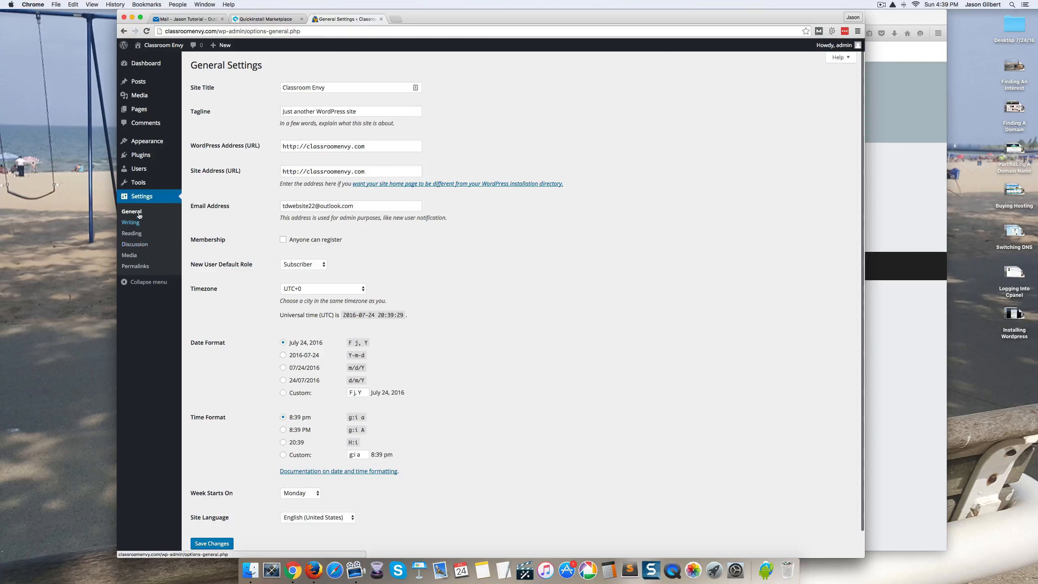
{"action": "left_click", "coordinate": [139, 270]}
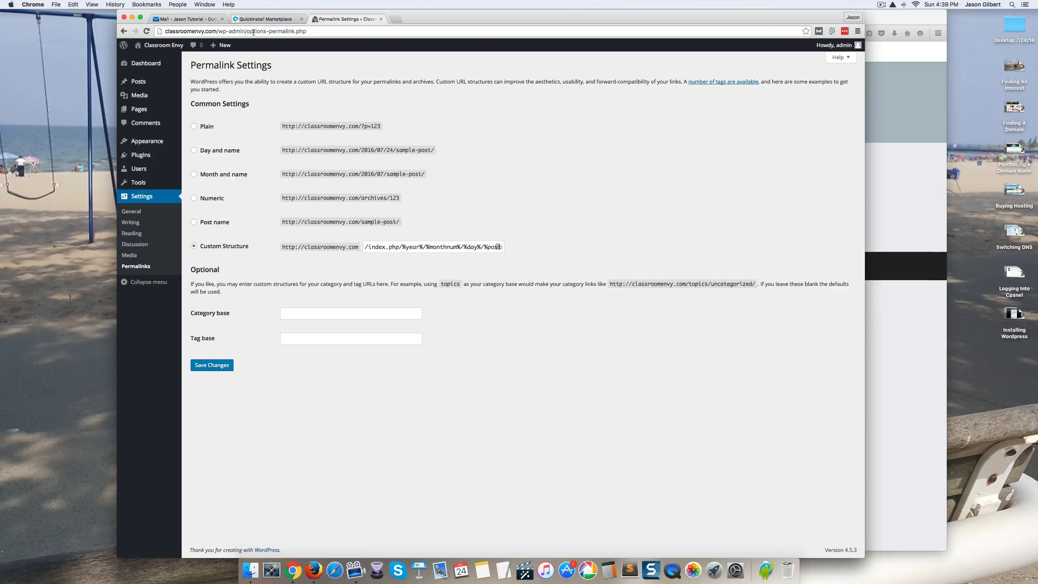
{"action": "left_click", "coordinate": [195, 222]}
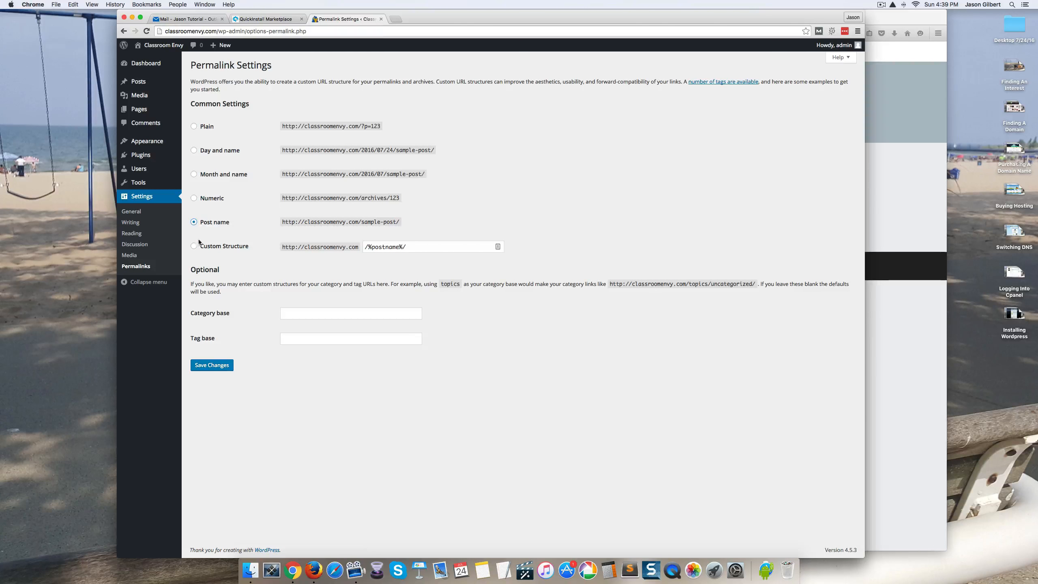
{"action": "left_click", "coordinate": [212, 364]}
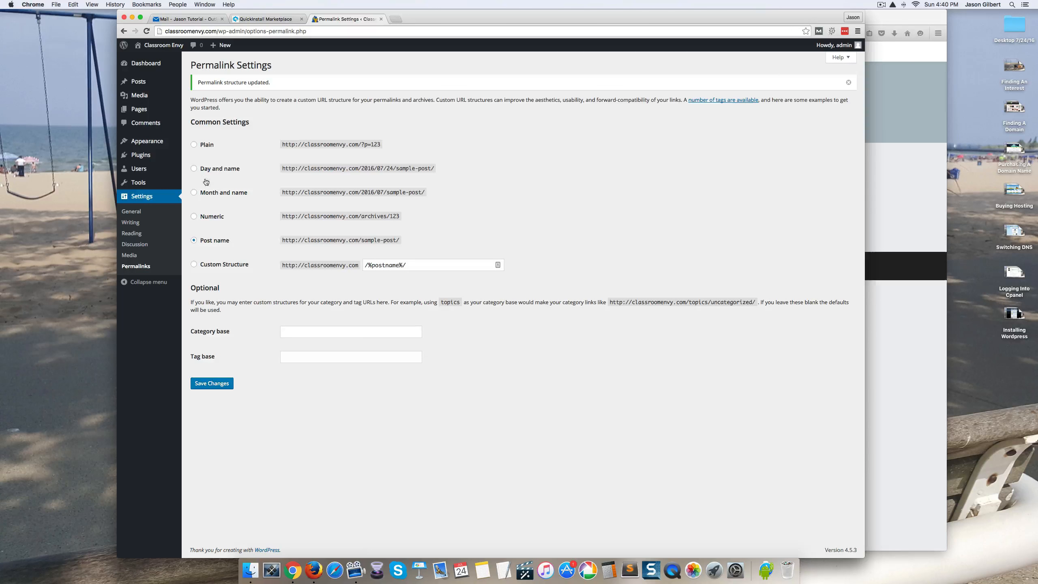
Create a new page from the Pages list and title it "About Me"
{"action": "left_click", "coordinate": [146, 109]}
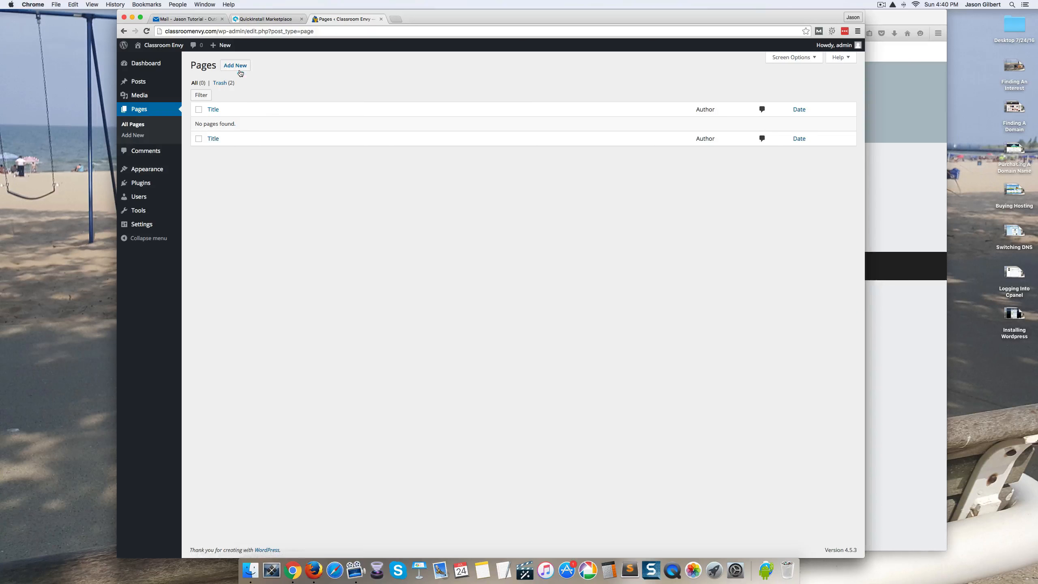
{"action": "left_click", "coordinate": [240, 67]}
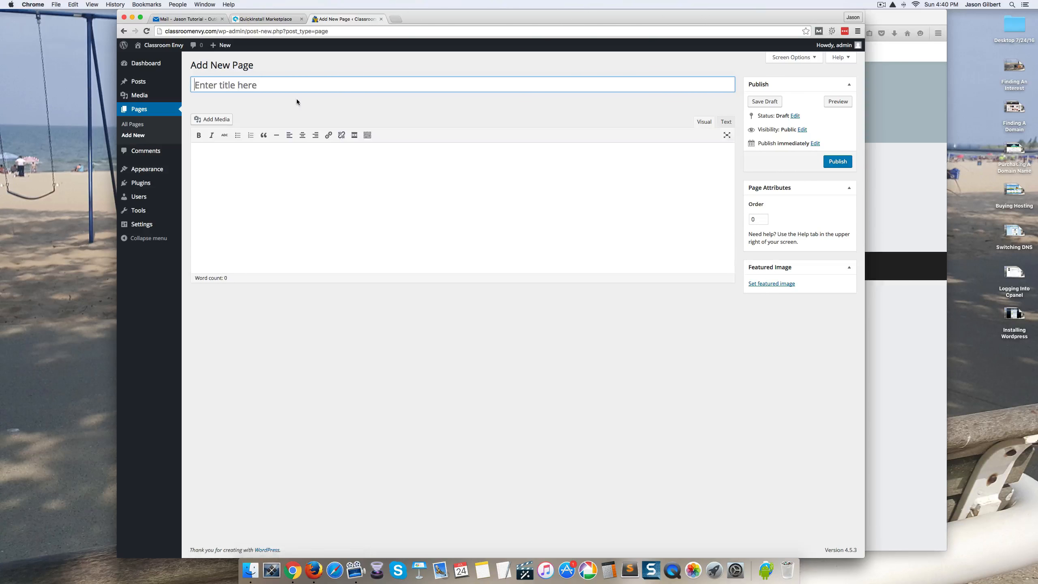
{"action": "type", "text": "About Me"}
{"action": "key", "text": "BackSpace"}
{"action": "key", "text": "BackSpace"}
{"action": "type", "text": "US"}
{"action": "key", "text": "BackSpace"}
{"action": "key", "text": "BackSpace"}
{"action": "type", "text": "This Si"}
{"action": "key", "text": "BackSpace"}
{"action": "key", "text": "BackSpace"}
{"action": "key", "text": "BackSpace"}
{"action": "key", "text": "BackSpace"}
{"action": "key", "text": "BackSpace"}
{"action": "key", "text": "BackSpace"}
{"action": "key", "text": "BackSpace"}
{"action": "type", "text": "Me"}
{"action": "left_click", "coordinate": [323, 172]}
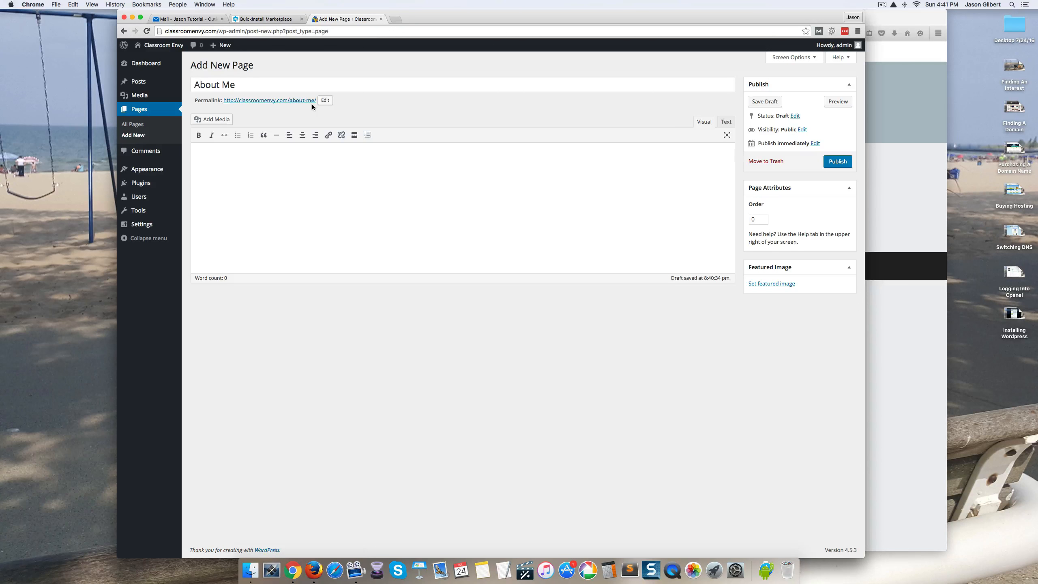
Show the editor's extra formatting tools and add a Heading 1 reading "All About Me" to the page body
{"action": "left_click", "coordinate": [368, 135]}
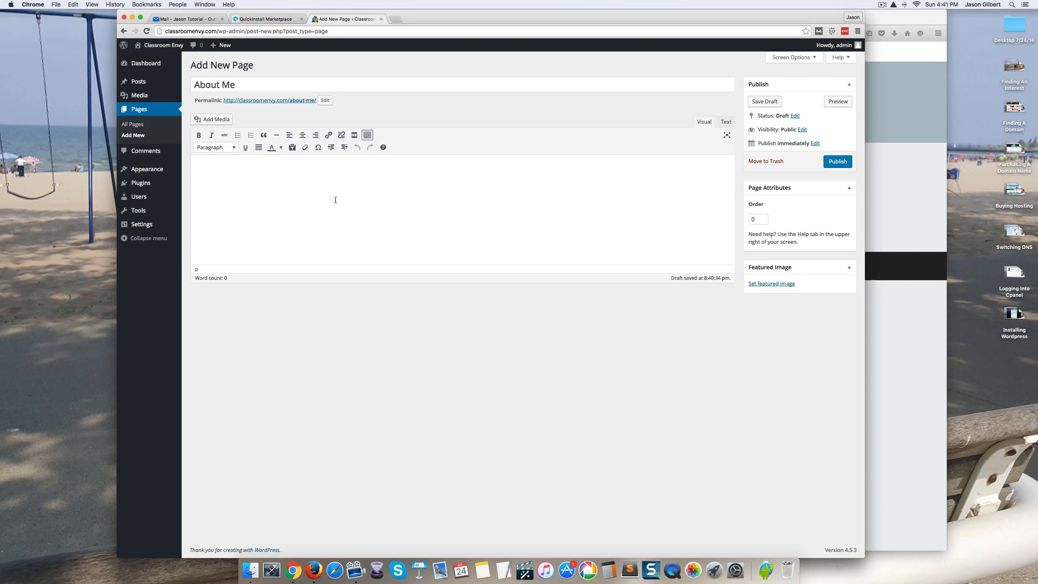
{"action": "left_click", "coordinate": [233, 148]}
{"action": "left_click", "coordinate": [252, 181]}
{"action": "type", "text": "All About me"}
{"action": "key", "text": "BackSpace"}
{"action": "key", "text": "BackSpace"}
{"action": "type", "text": "Me"}
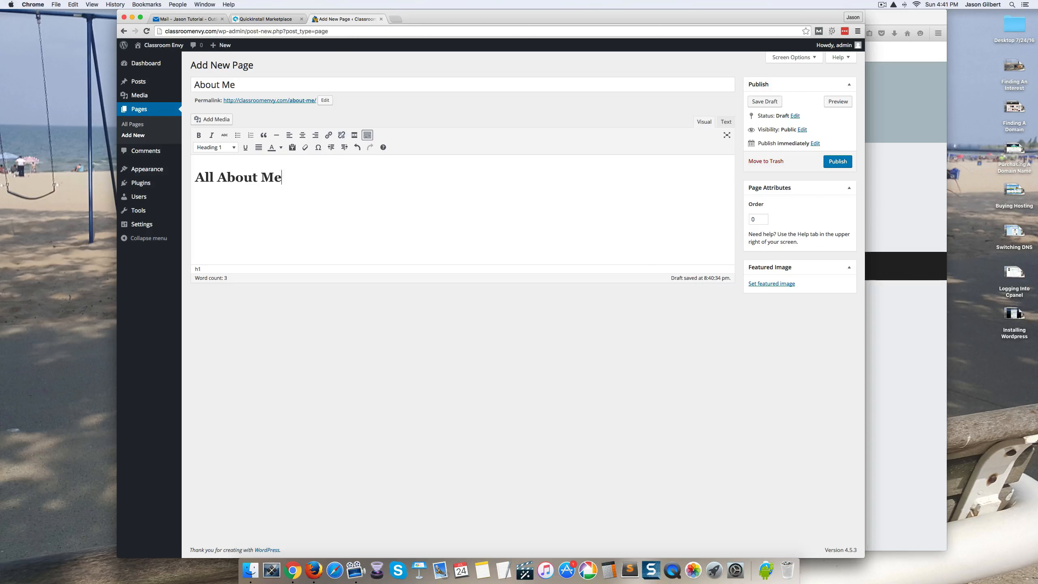
Add "You will type whatever you want about yourself." below the heading and publish the page
{"action": "key", "text": "Return"}
{"action": "type", "text": "You will type whatever you want about yourself."}
{"action": "left_click", "coordinate": [831, 163]}
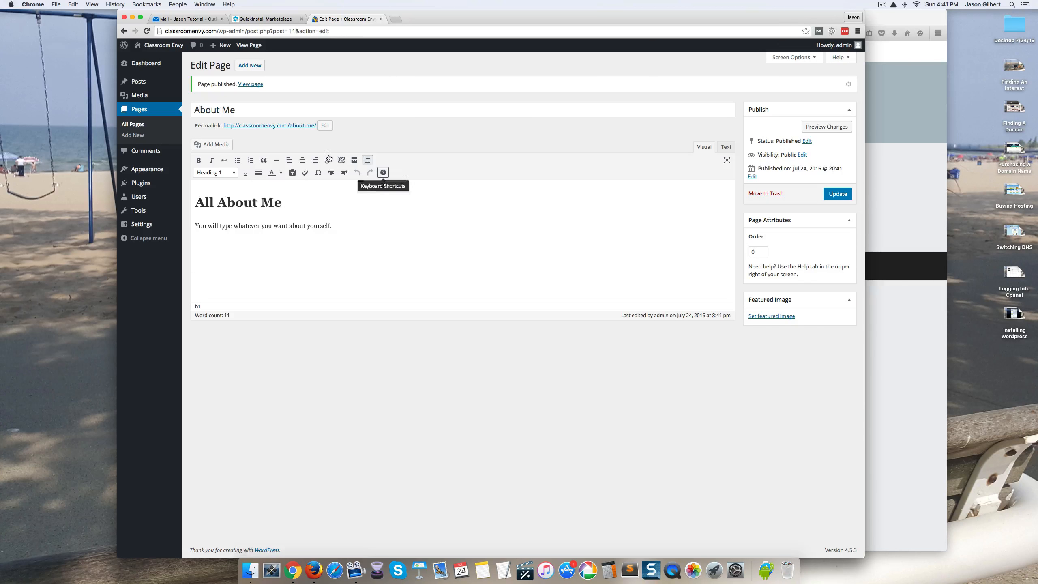
Add a new page titled "Contact" with the text "Use the form below to contact us." and publish it
{"action": "left_click", "coordinate": [131, 136]}
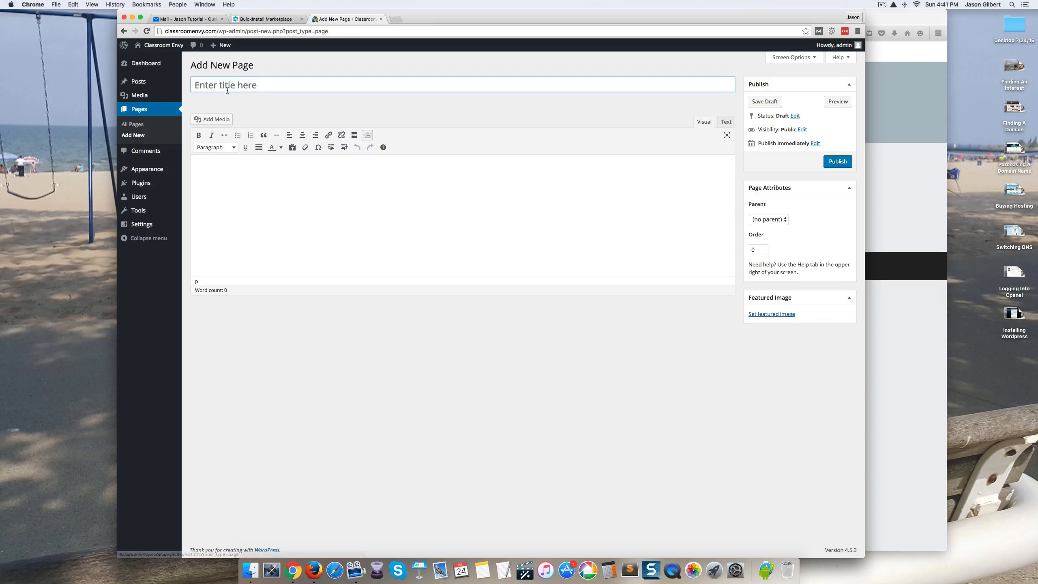
{"action": "type", "text": "Contaxt"}
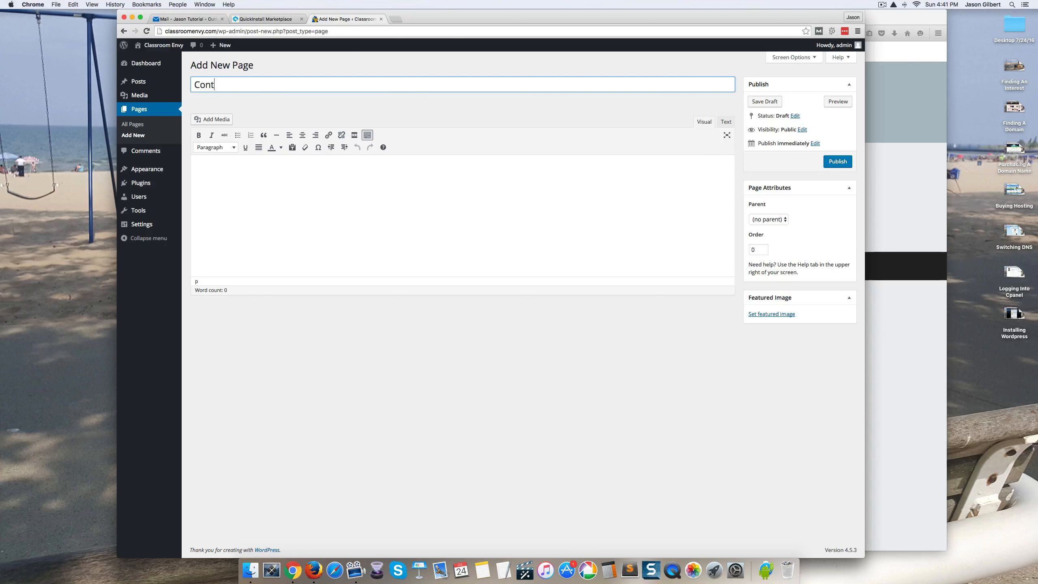
{"action": "key", "text": "BackSpace"}
{"action": "key", "text": "BackSpace"}
{"action": "type", "text": "ct"}
{"action": "left_click", "coordinate": [291, 178]}
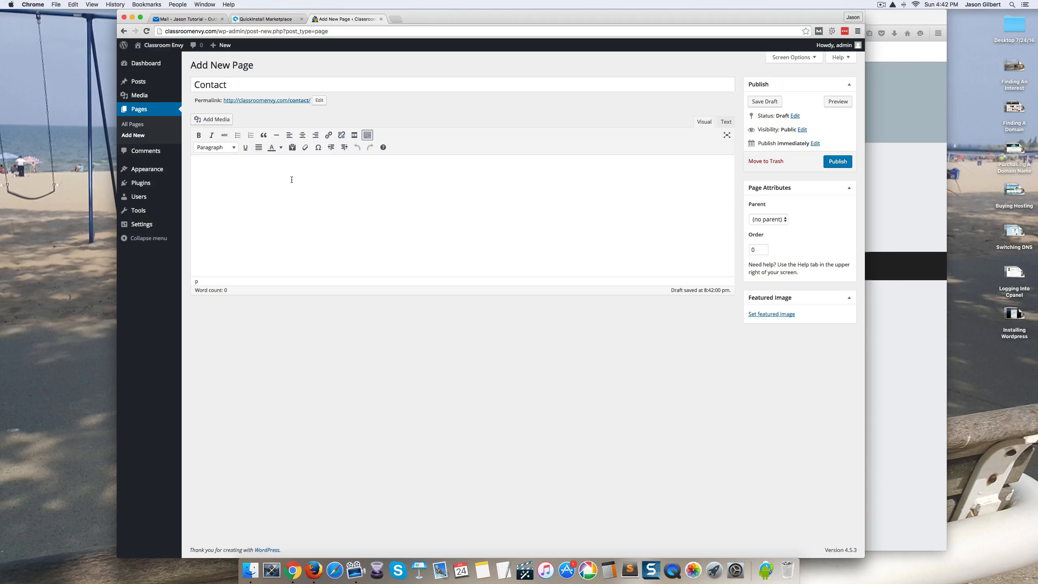
{"action": "type", "text": "Use the form below to contact us."}
{"action": "left_click", "coordinate": [837, 161]}
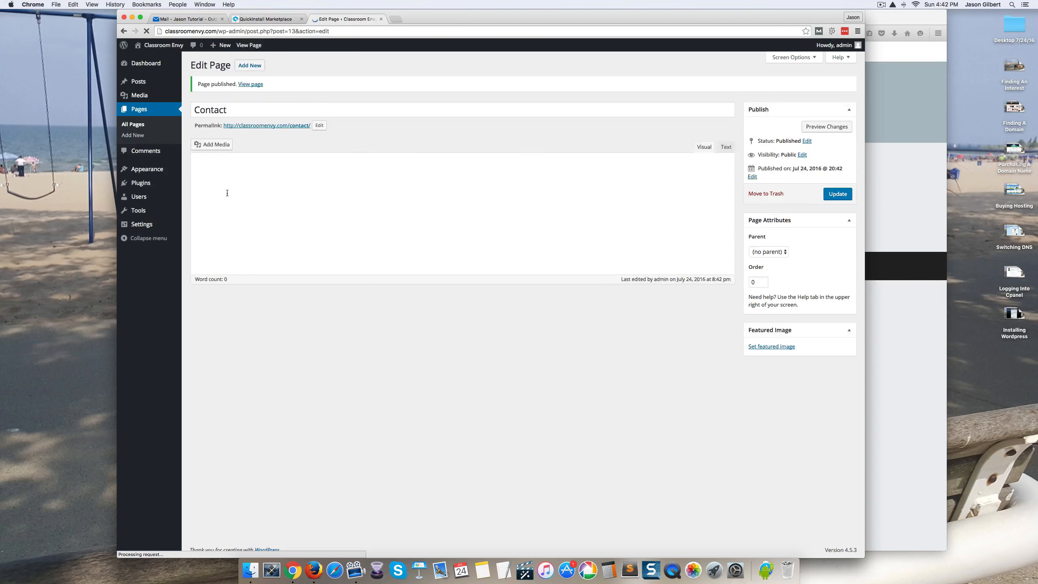
Add a new page titled "Home" with the text "This is the home page" and publish it
{"action": "left_click", "coordinate": [134, 137]}
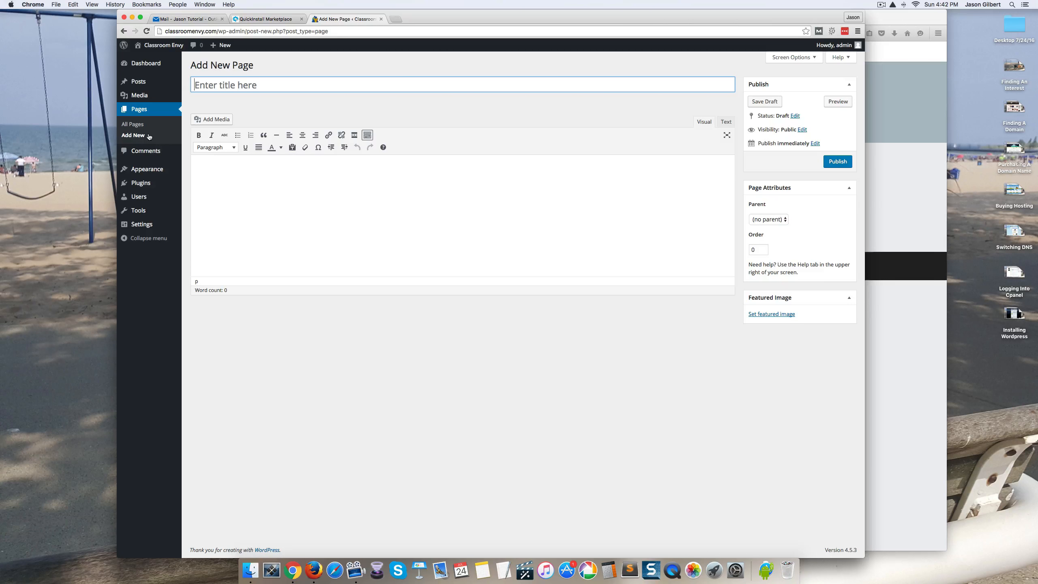
{"action": "type", "text": "Home"}
{"action": "left_click", "coordinate": [287, 222]}
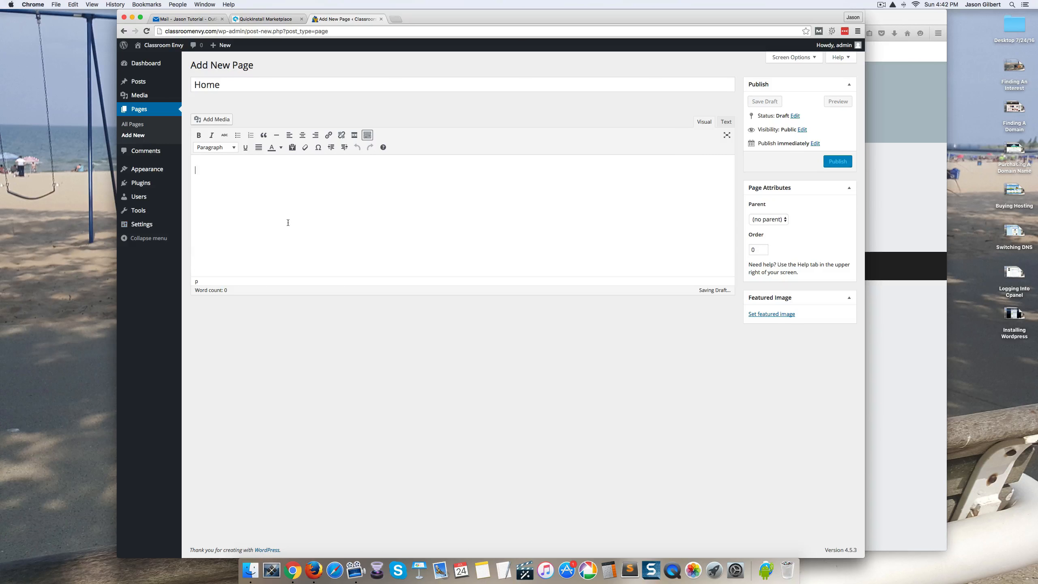
{"action": "type", "text": "This is the home Pa"}
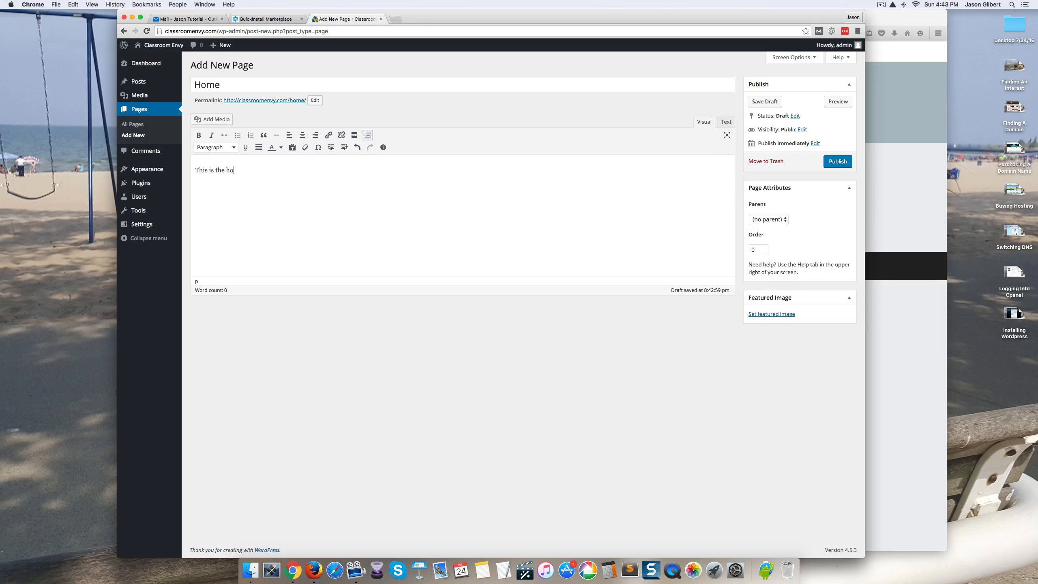
{"action": "key", "text": "BackSpace"}
{"action": "key", "text": "BackSpace"}
{"action": "type", "text": "oage"}
{"action": "key", "text": "BackSpace"}
{"action": "key", "text": "BackSpace"}
{"action": "key", "text": "BackSpace"}
{"action": "type", "text": "page"}
{"action": "left_click", "coordinate": [826, 162]}
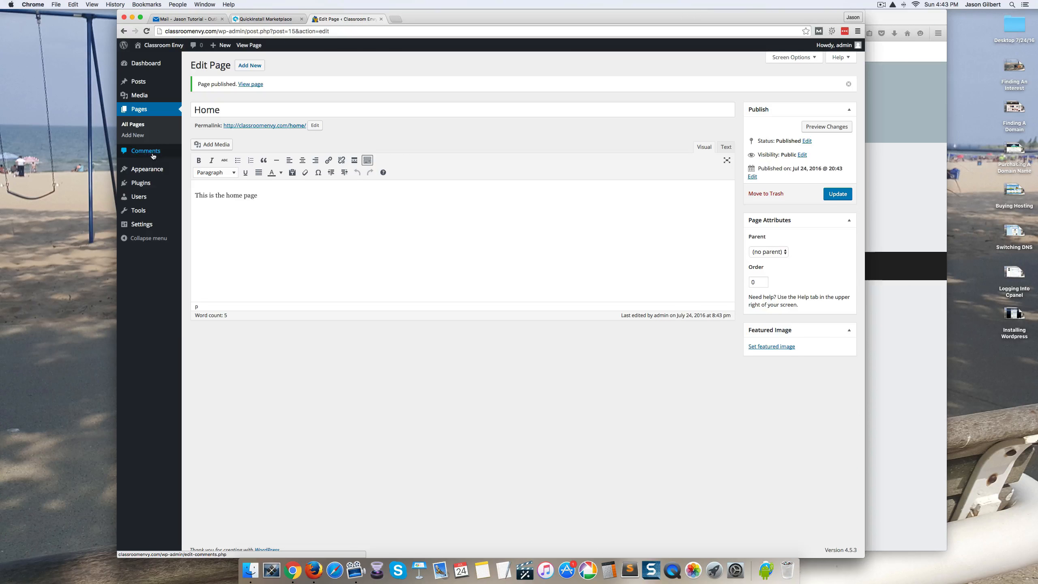
Open the menu editor, look at the public site in Firefox, and back in Chrome inspect the Home custom link item
{"action": "mouse_move", "coordinate": [156, 173]}
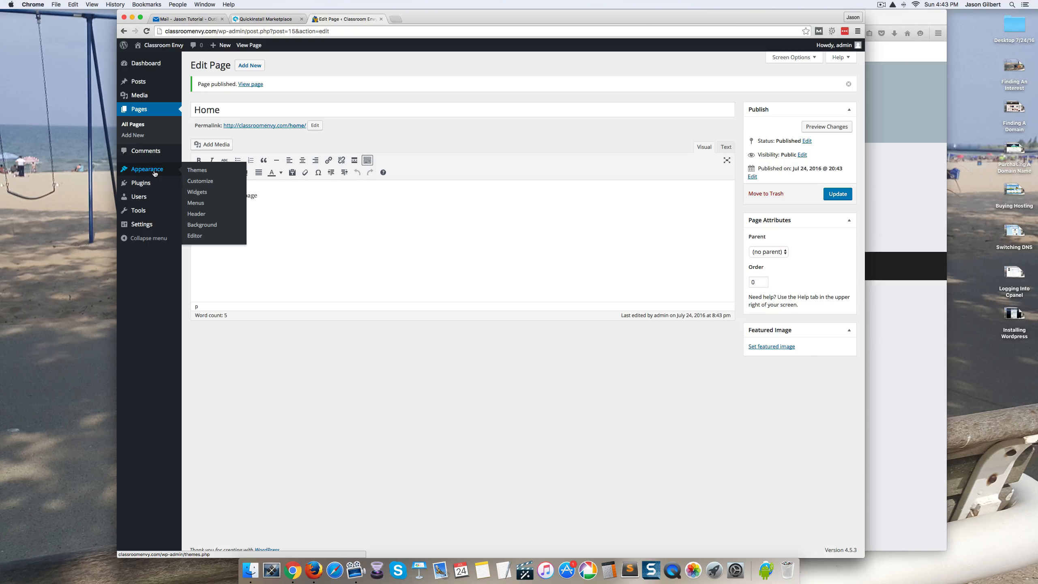
{"action": "left_click", "coordinate": [198, 205]}
{"action": "left_click", "coordinate": [875, 18]}
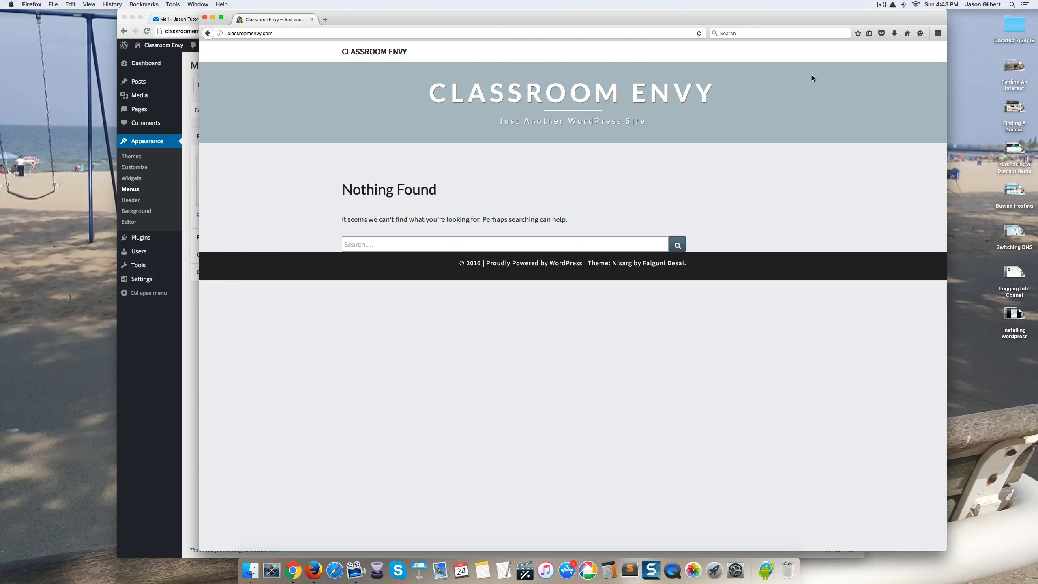
{"action": "left_click", "coordinate": [187, 327]}
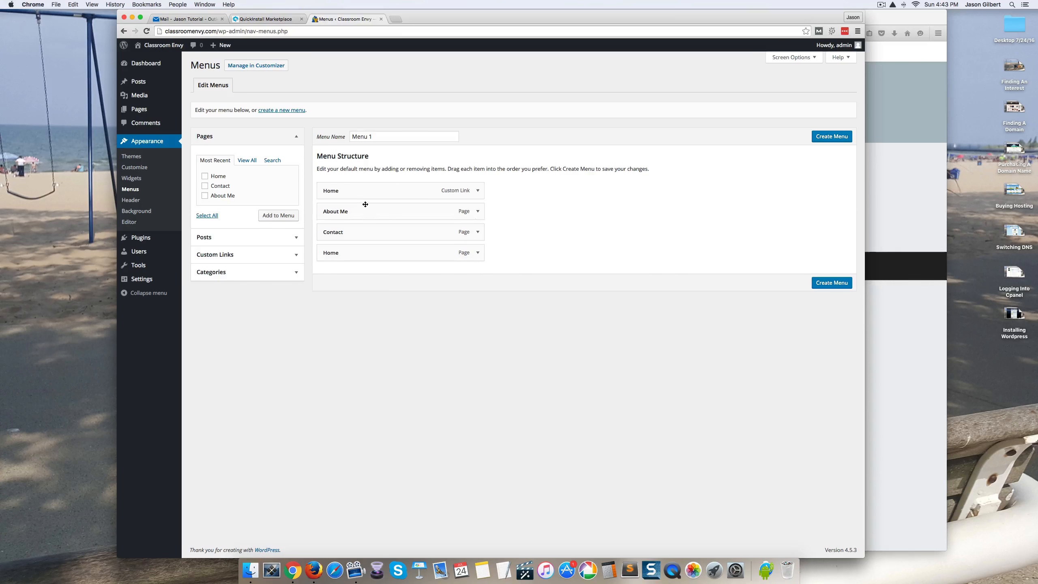
{"action": "left_click_drag", "start_coordinate": [336, 189], "coordinate": [263, 189]}
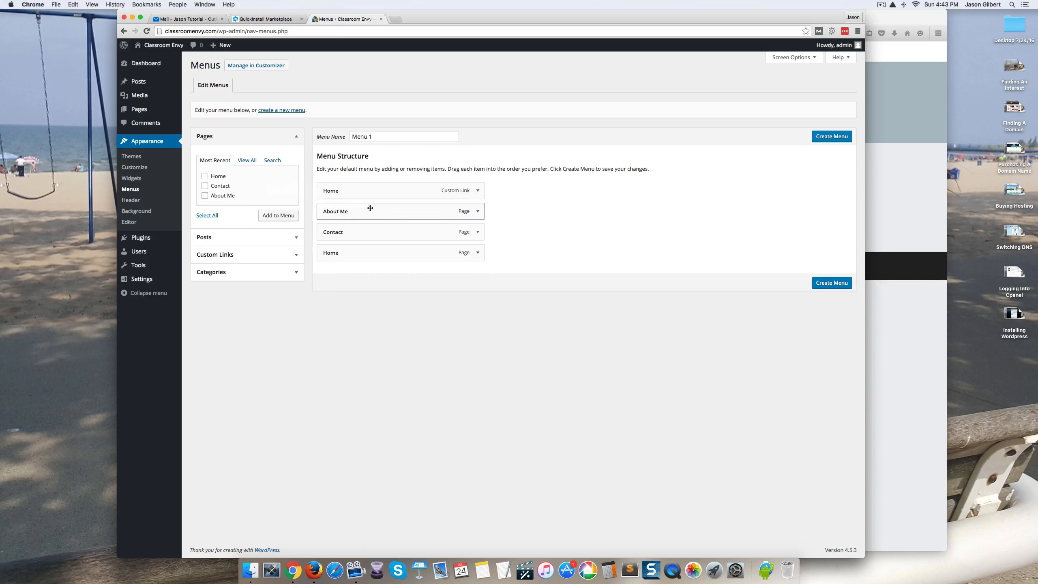
{"action": "left_click", "coordinate": [477, 191]}
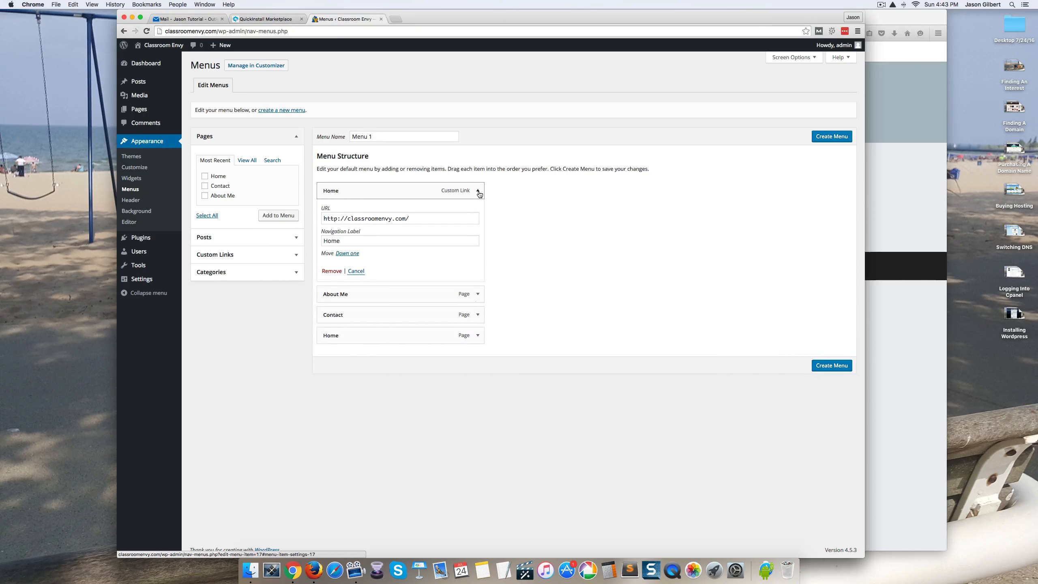
{"action": "left_click", "coordinate": [477, 191]}
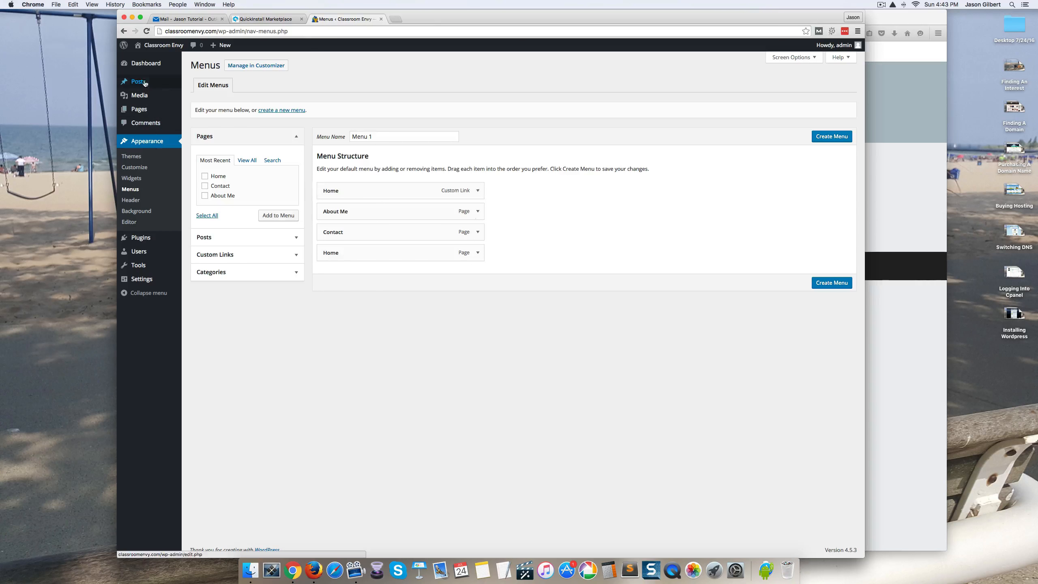
Leave the menu editor without saving and publish a new page titled "Blog" with an empty body
{"action": "mouse_move", "coordinate": [142, 84]}
{"action": "mouse_move", "coordinate": [166, 113]}
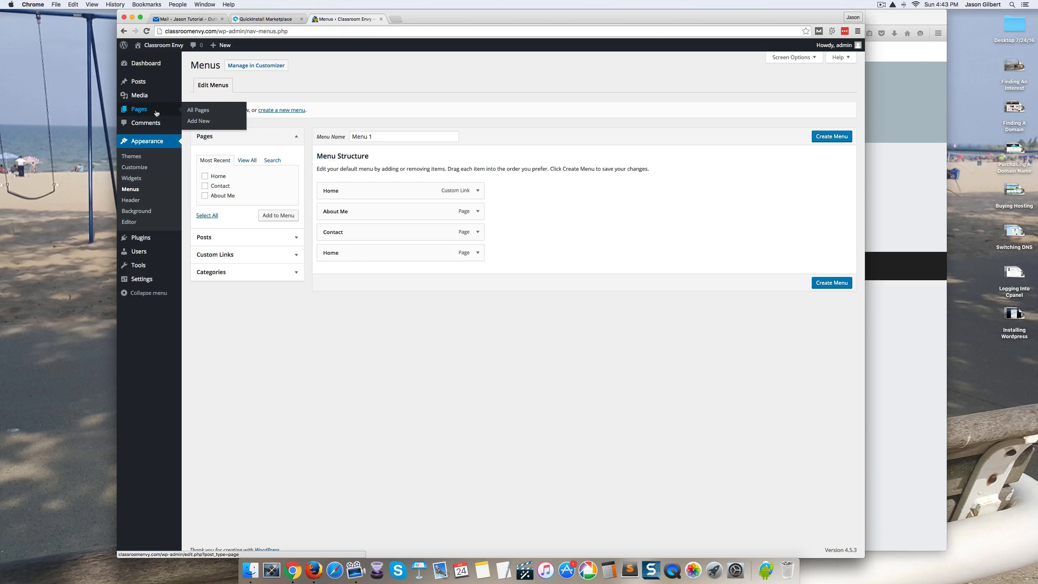
{"action": "left_click", "coordinate": [199, 121]}
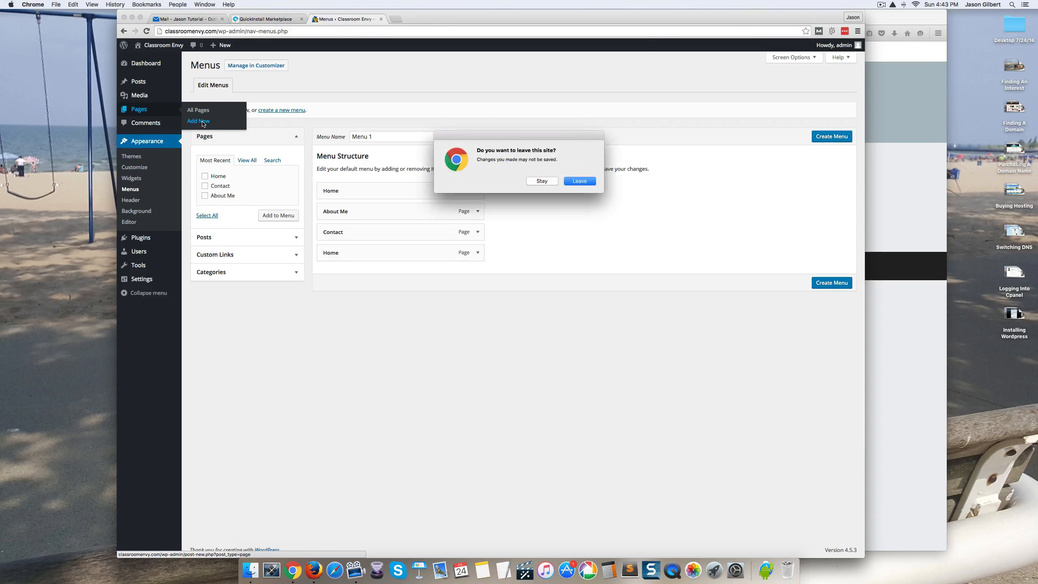
{"action": "left_click", "coordinate": [580, 182]}
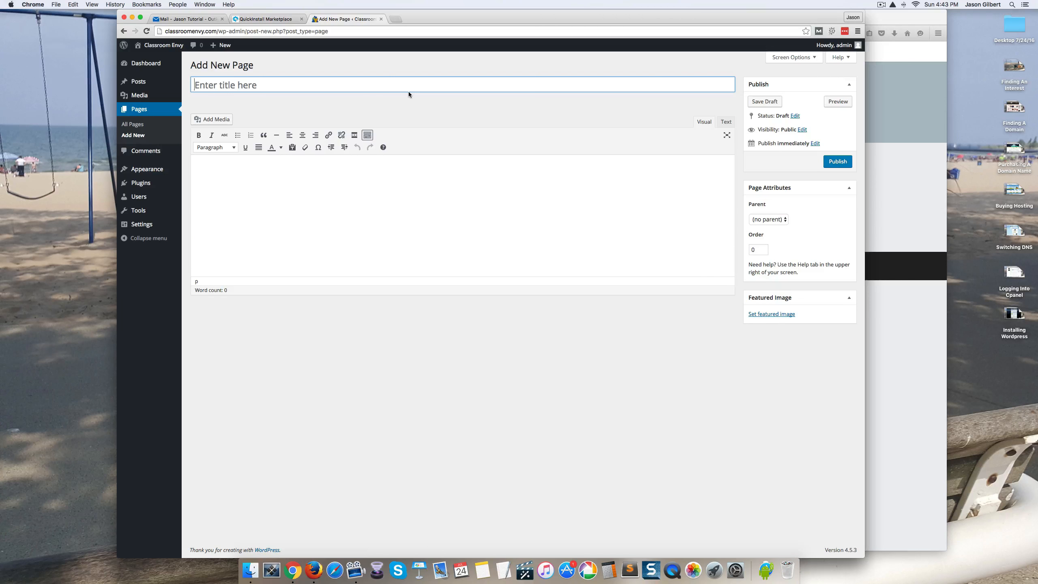
{"action": "left_click", "coordinate": [409, 90]}
{"action": "type", "text": "Blog"}
{"action": "left_click", "coordinate": [439, 202]}
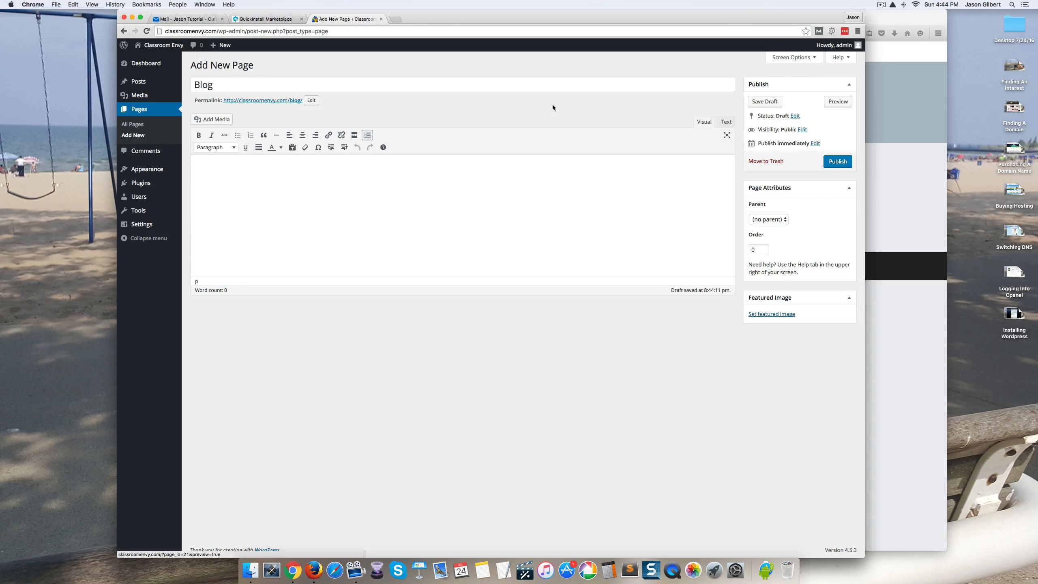
{"action": "left_click", "coordinate": [836, 161]}
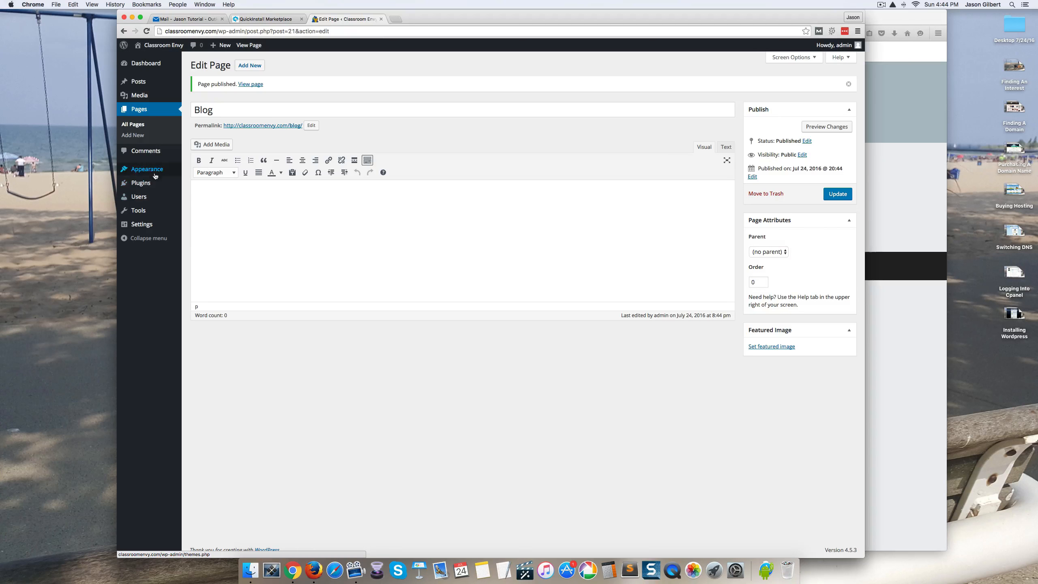
In the theme customizer, set a static front page with Home as front page and Blog as posts page, publish, and close the customizer
{"action": "mouse_move", "coordinate": [155, 176]}
{"action": "left_click", "coordinate": [205, 183]}
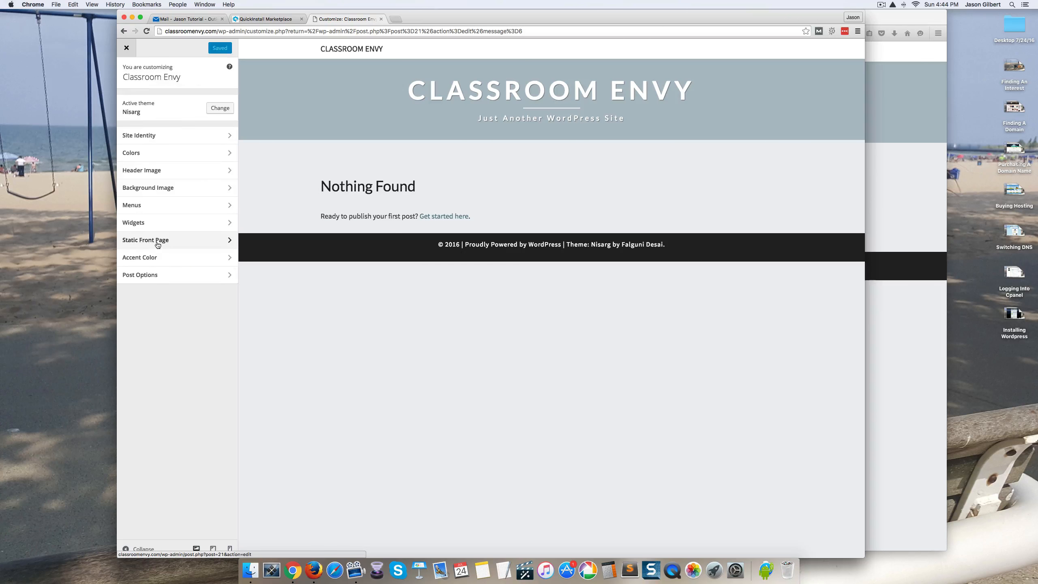
{"action": "left_click", "coordinate": [158, 243]}
{"action": "left_click", "coordinate": [124, 140]}
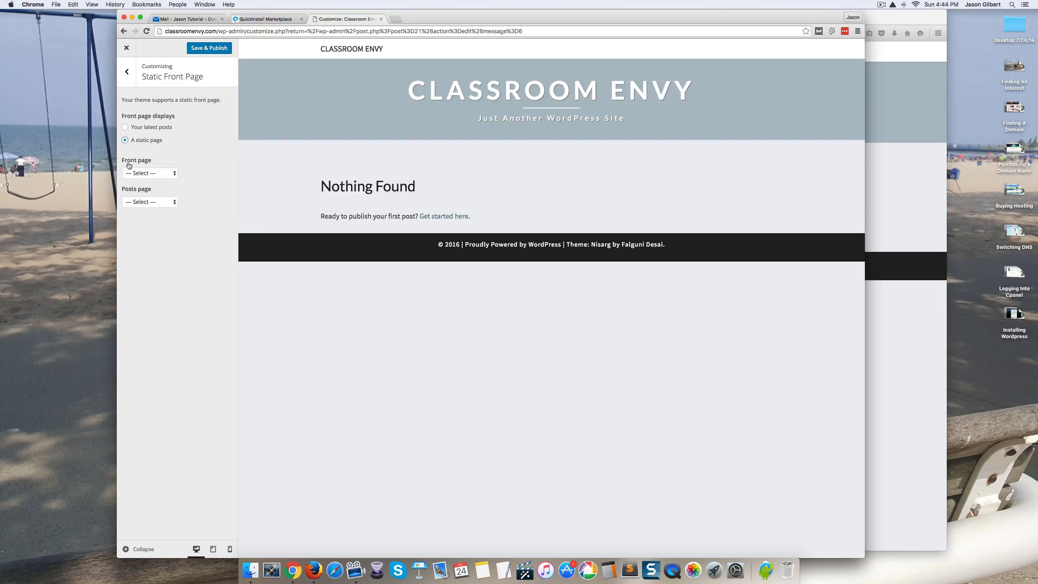
{"action": "left_click", "coordinate": [157, 173]}
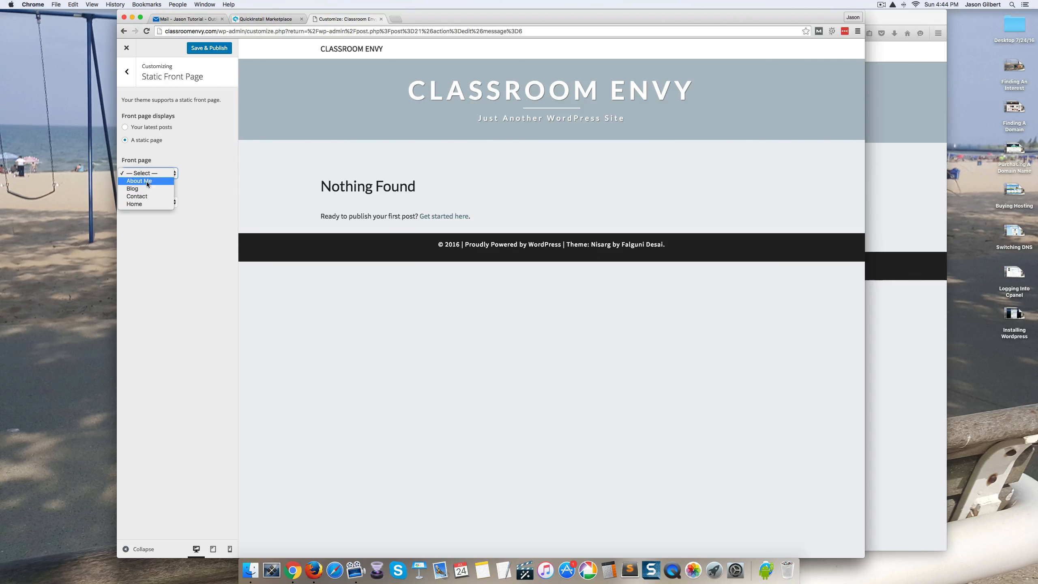
{"action": "left_click", "coordinate": [143, 203]}
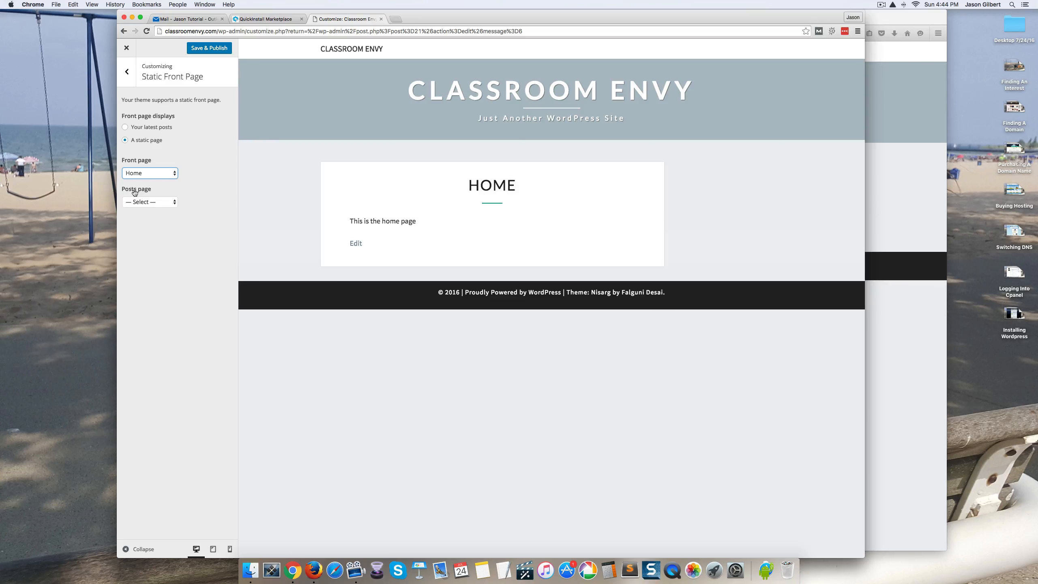
{"action": "left_click", "coordinate": [171, 203]}
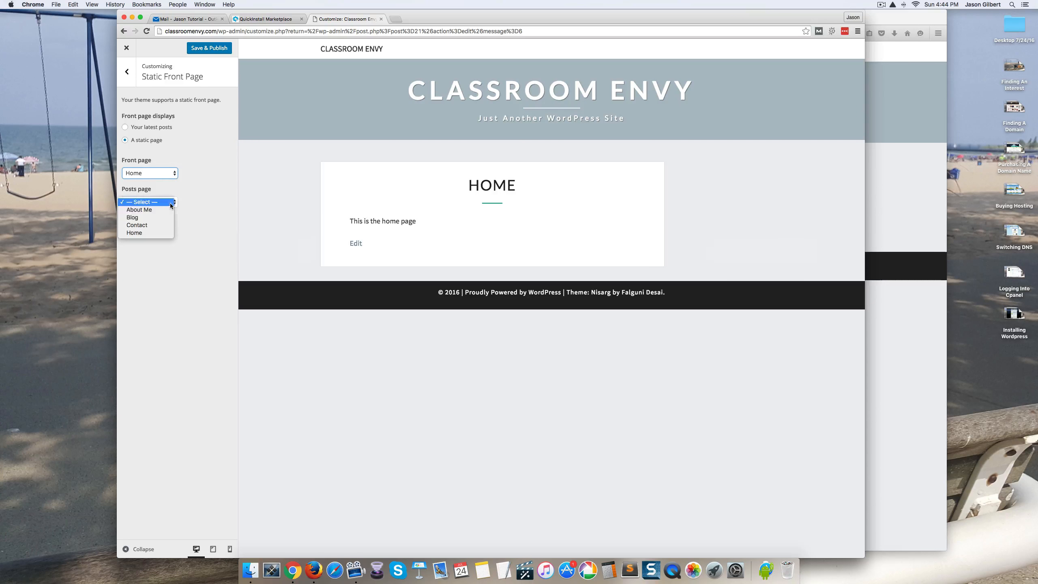
{"action": "left_click", "coordinate": [138, 216]}
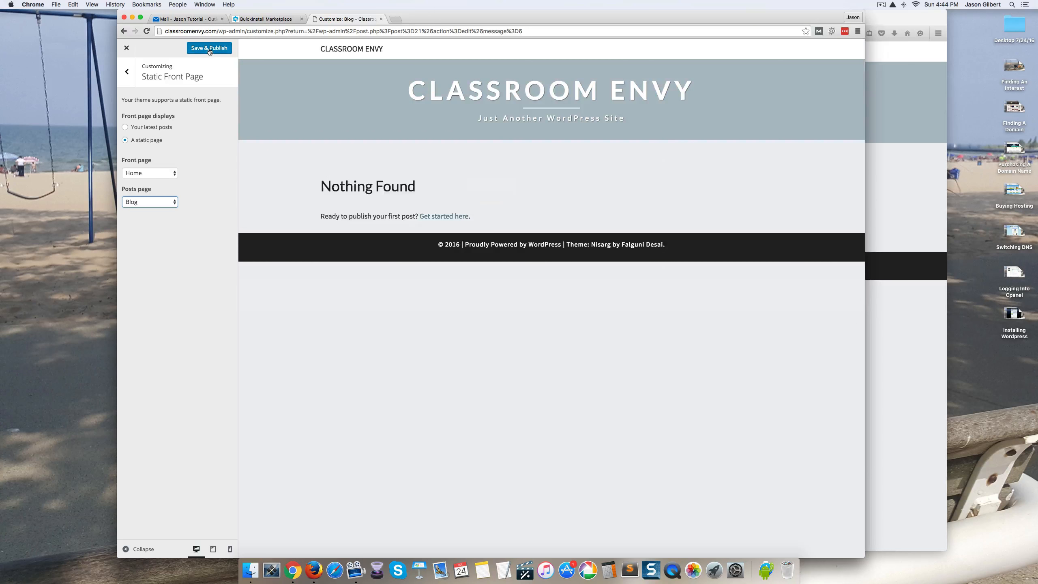
{"action": "left_click", "coordinate": [209, 48]}
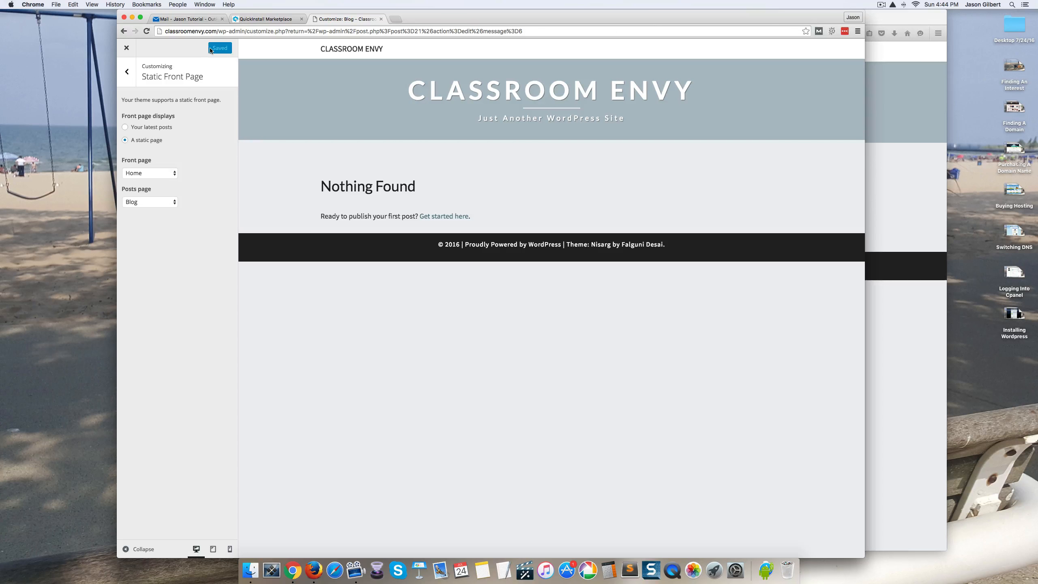
{"action": "left_click", "coordinate": [127, 48]}
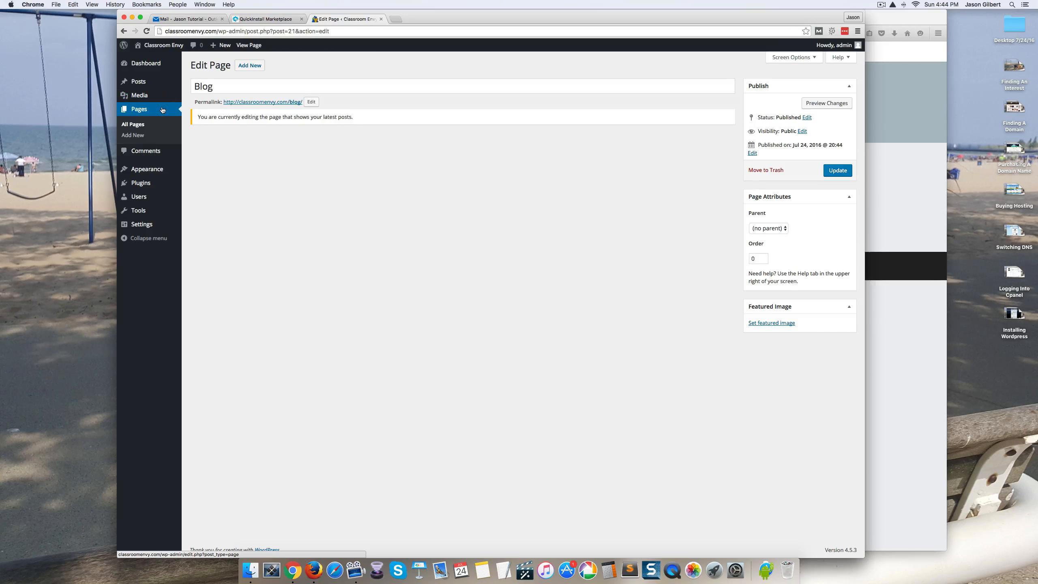
Create a new navigation menu named "Main Menu"
{"action": "mouse_move", "coordinate": [147, 95]}
{"action": "mouse_move", "coordinate": [140, 225]}
{"action": "mouse_move", "coordinate": [146, 171]}
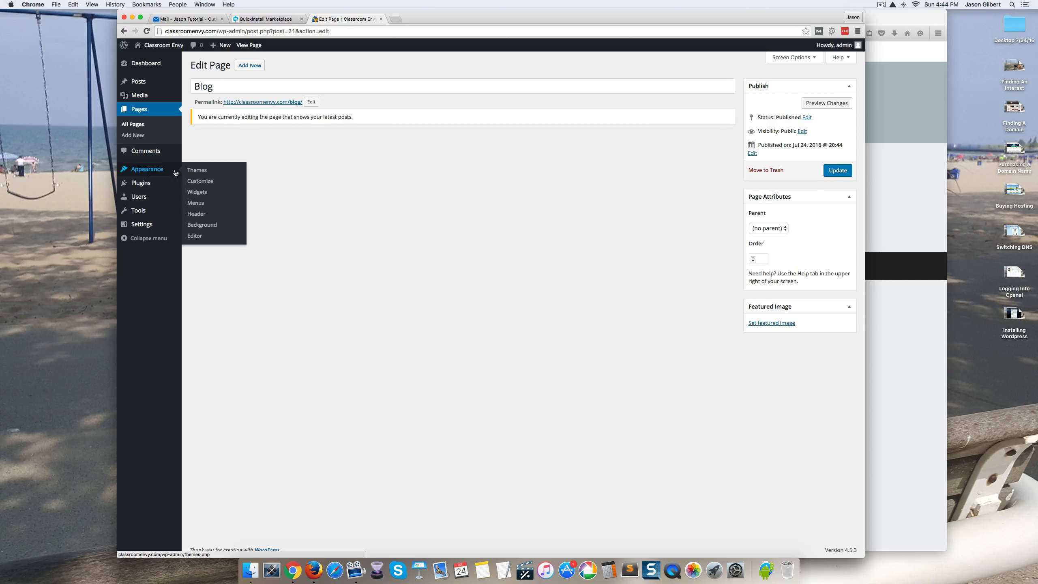
{"action": "left_click", "coordinate": [204, 205]}
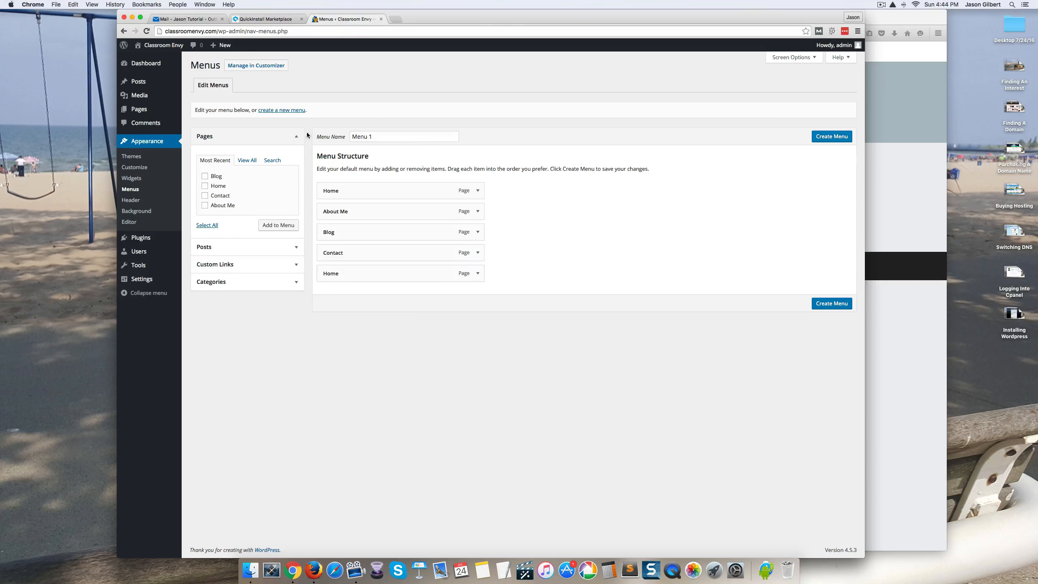
{"action": "left_click", "coordinate": [284, 112]}
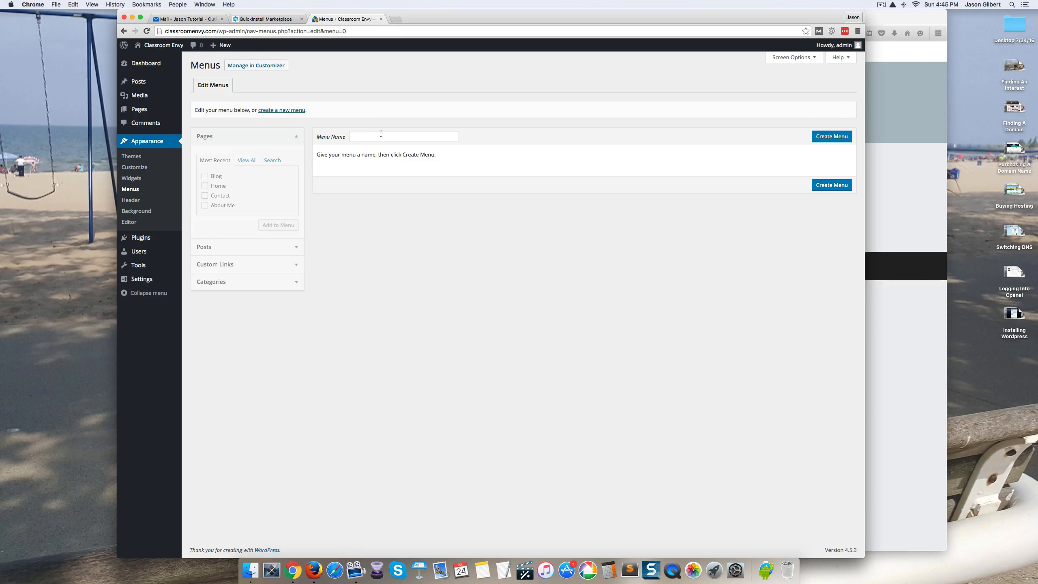
{"action": "left_click", "coordinate": [382, 137]}
{"action": "type", "text": "Main Menu"}
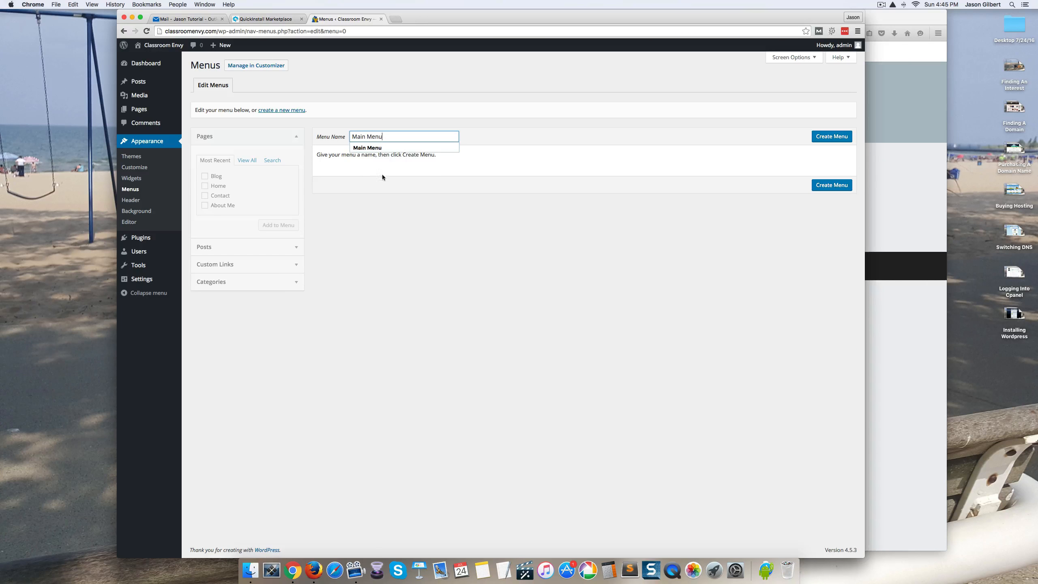
{"action": "left_click", "coordinate": [397, 148]}
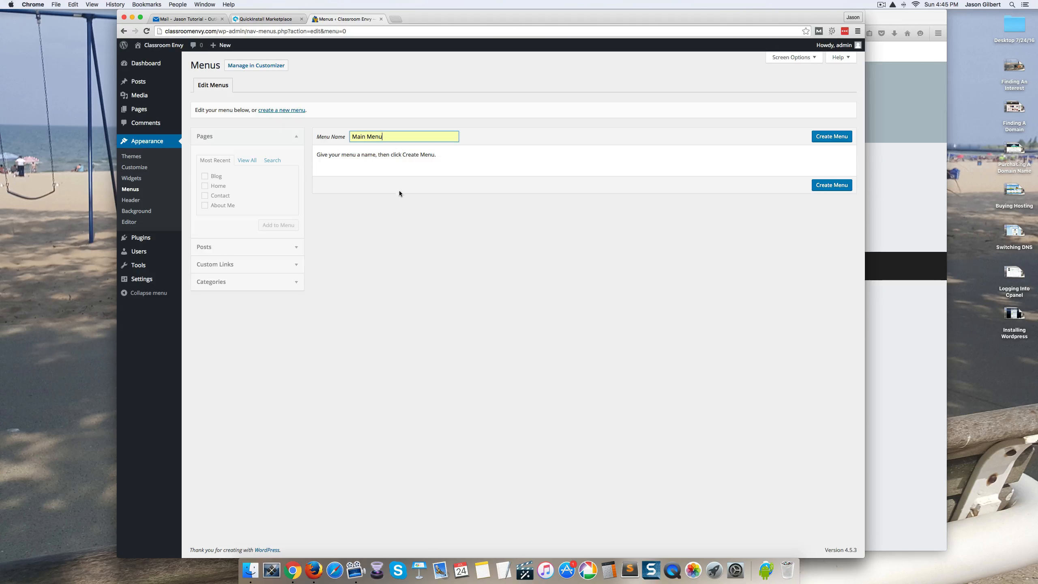
{"action": "left_click", "coordinate": [829, 138]}
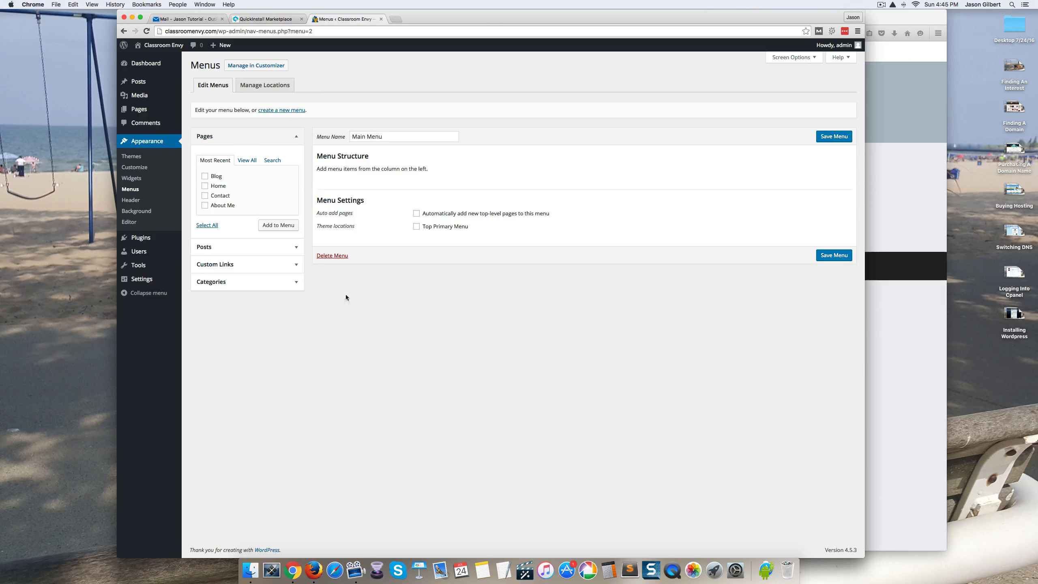
Add the Blog, Home, Contact and About Me pages to Main Menu and save the menu
{"action": "left_click", "coordinate": [205, 177]}
{"action": "left_click", "coordinate": [206, 186]}
{"action": "left_click", "coordinate": [206, 197]}
{"action": "left_click", "coordinate": [208, 206]}
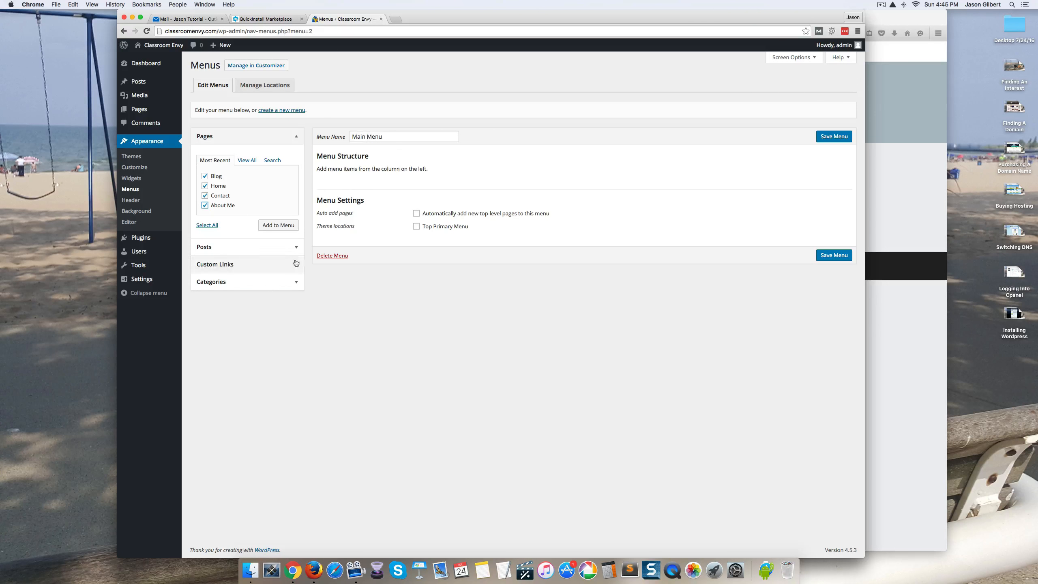
{"action": "left_click", "coordinate": [277, 227]}
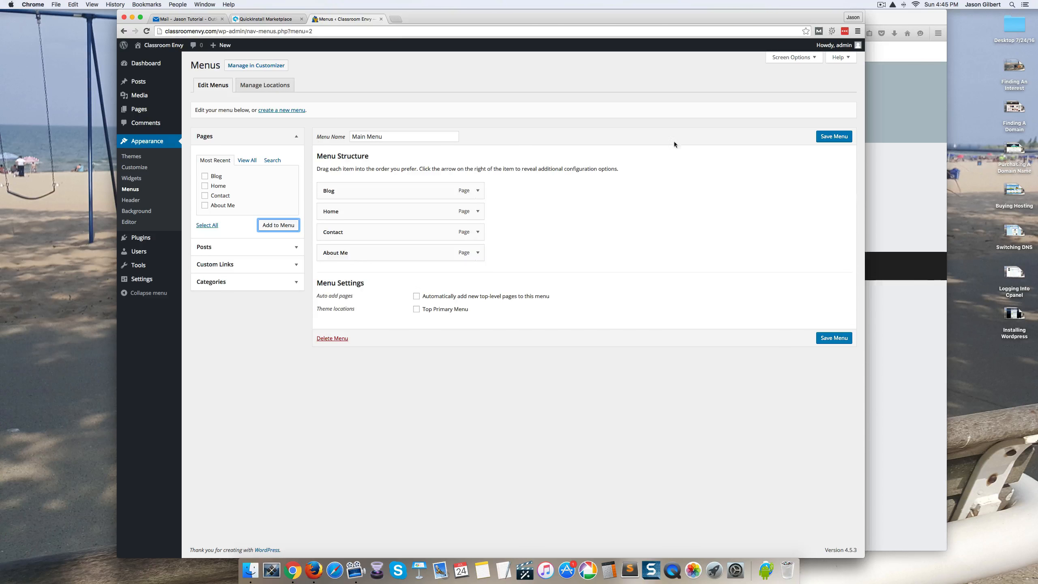
{"action": "left_click", "coordinate": [264, 86]}
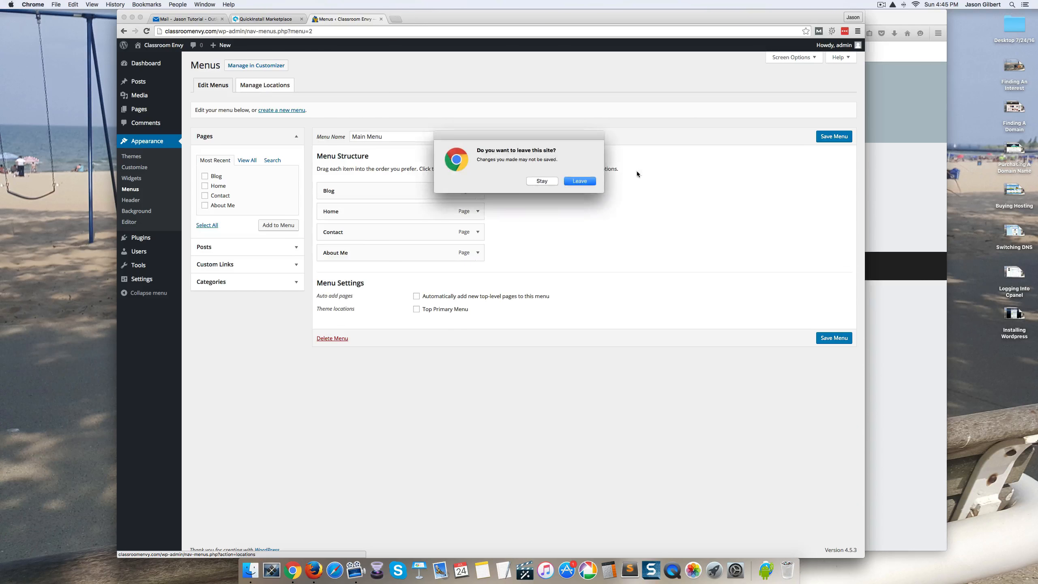
{"action": "left_click", "coordinate": [541, 181]}
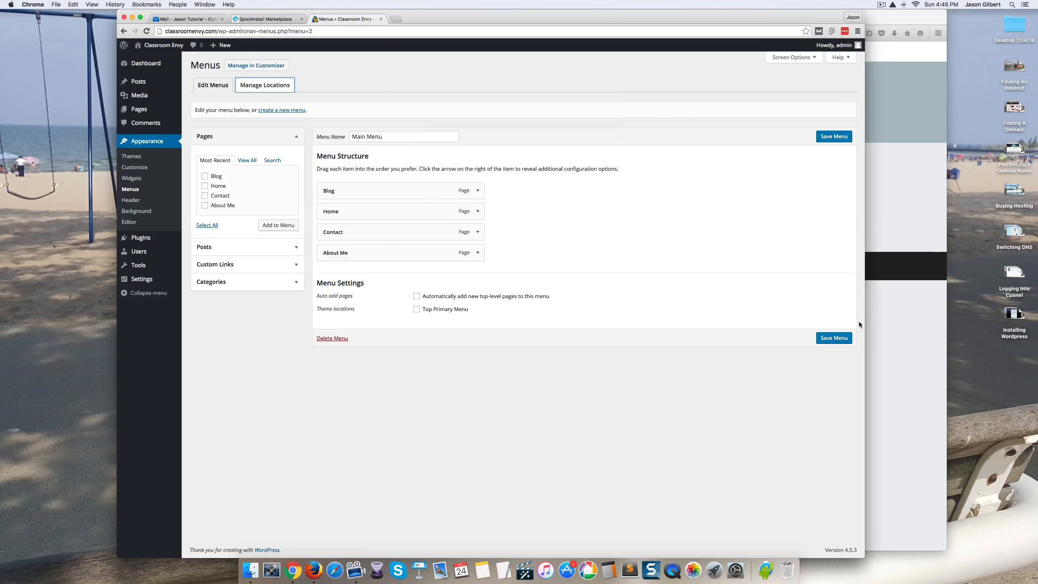
{"action": "left_click", "coordinate": [835, 341]}
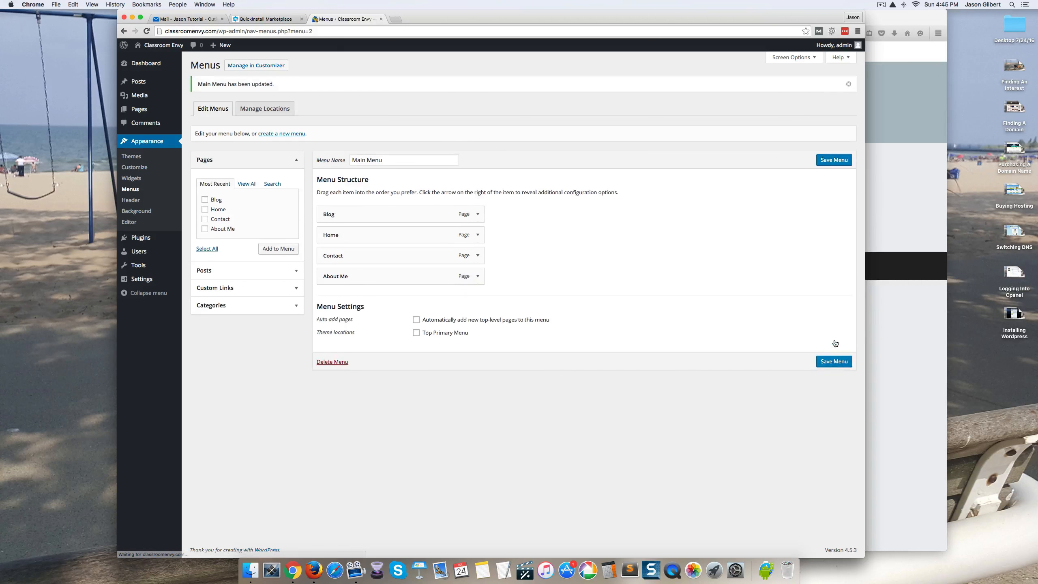
Assign Main Menu to the Top Primary Menu location, save, and check the reloaded public site in Firefox
{"action": "left_click", "coordinate": [265, 108]}
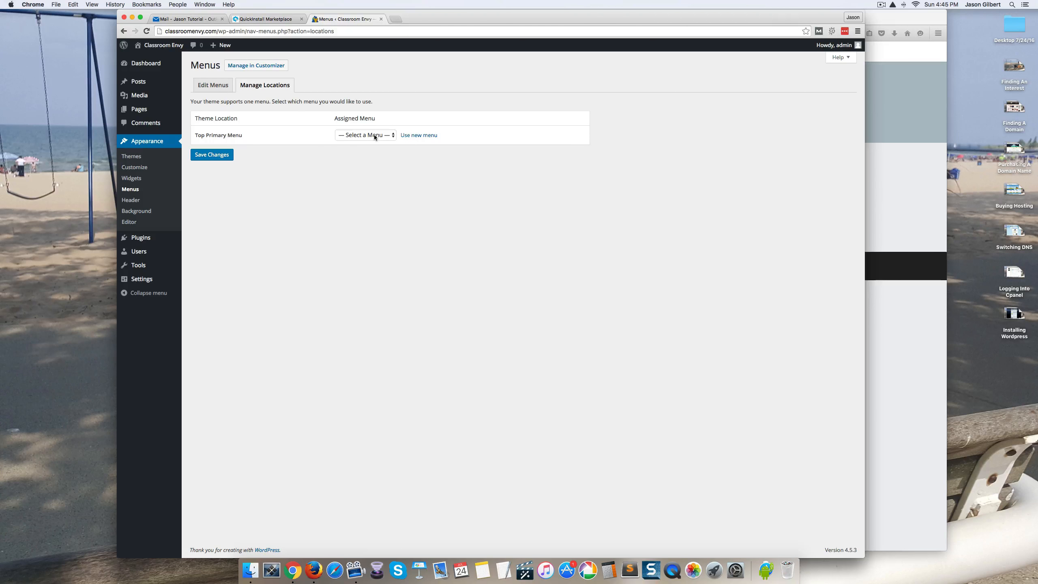
{"action": "left_click", "coordinate": [374, 135]}
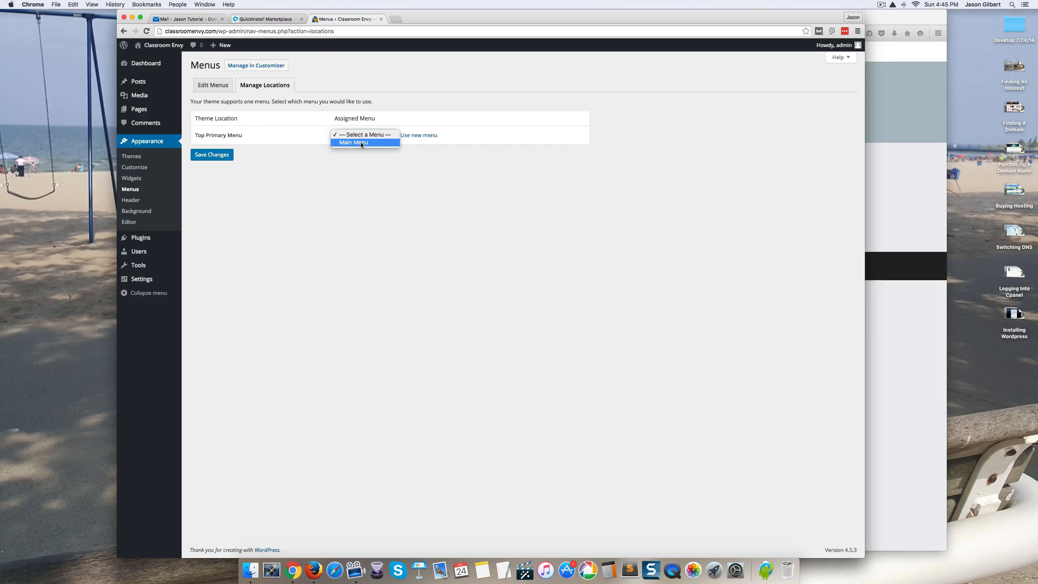
{"action": "left_click", "coordinate": [361, 142]}
{"action": "left_click", "coordinate": [209, 157]}
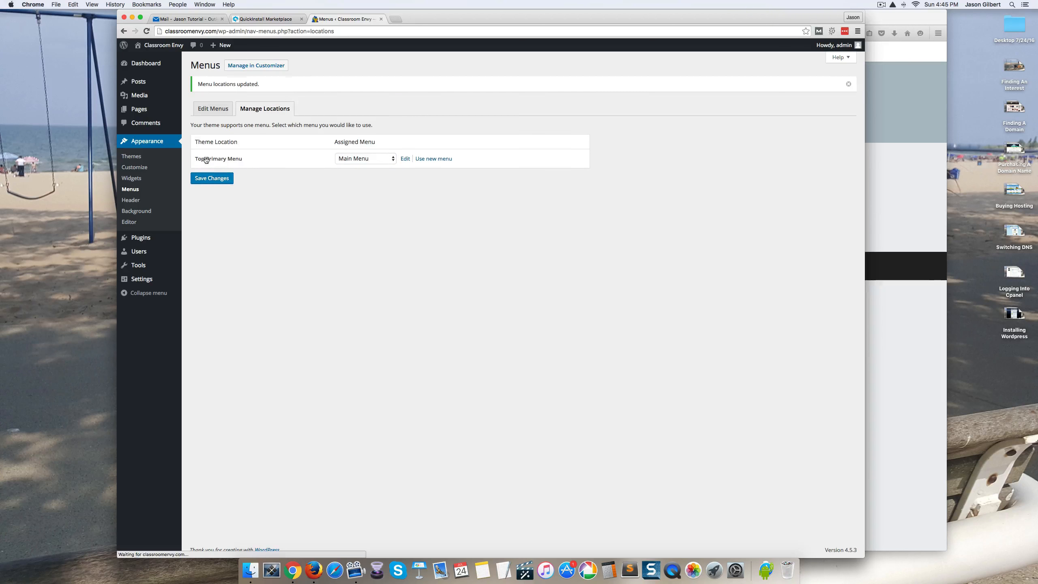
{"action": "left_click", "coordinate": [897, 20]}
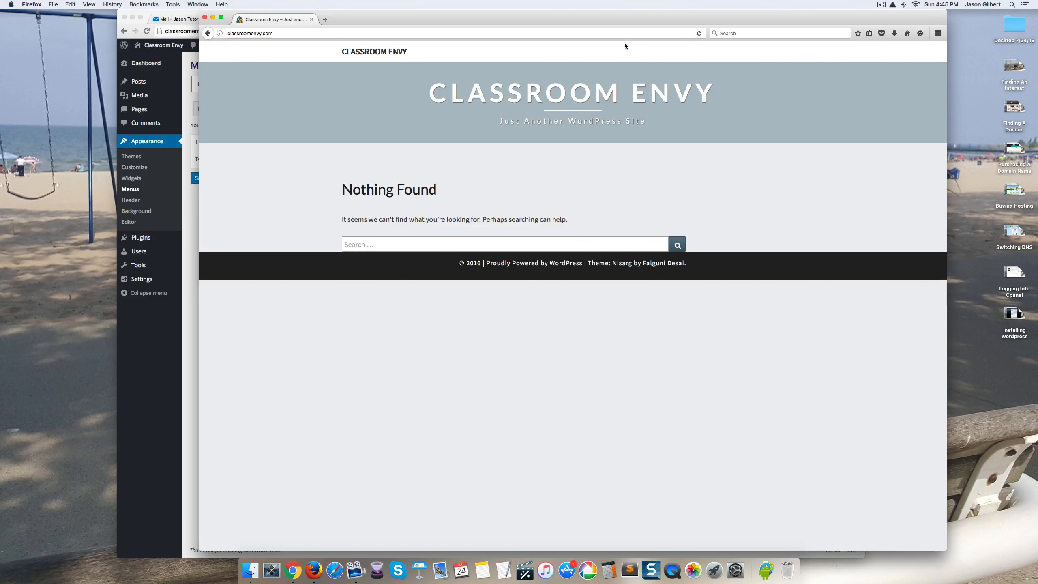
{"action": "left_click", "coordinate": [699, 33]}
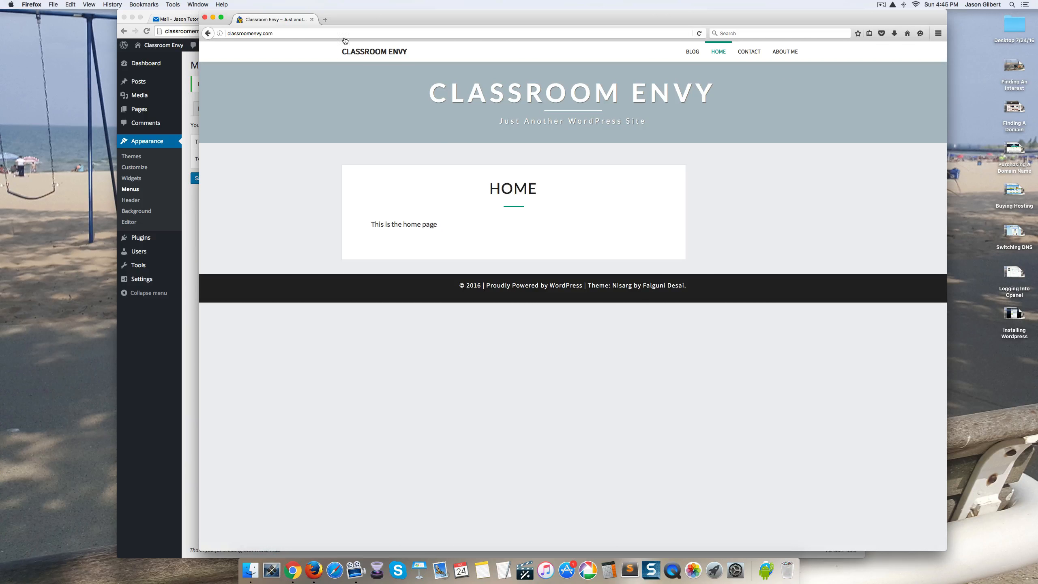
{"action": "left_click", "coordinate": [375, 52]}
Back in Chrome, reorder Main Menu to Home, Blog, About Me, Contact, save it, and reload the public site in Firefox
{"action": "left_click", "coordinate": [164, 367]}
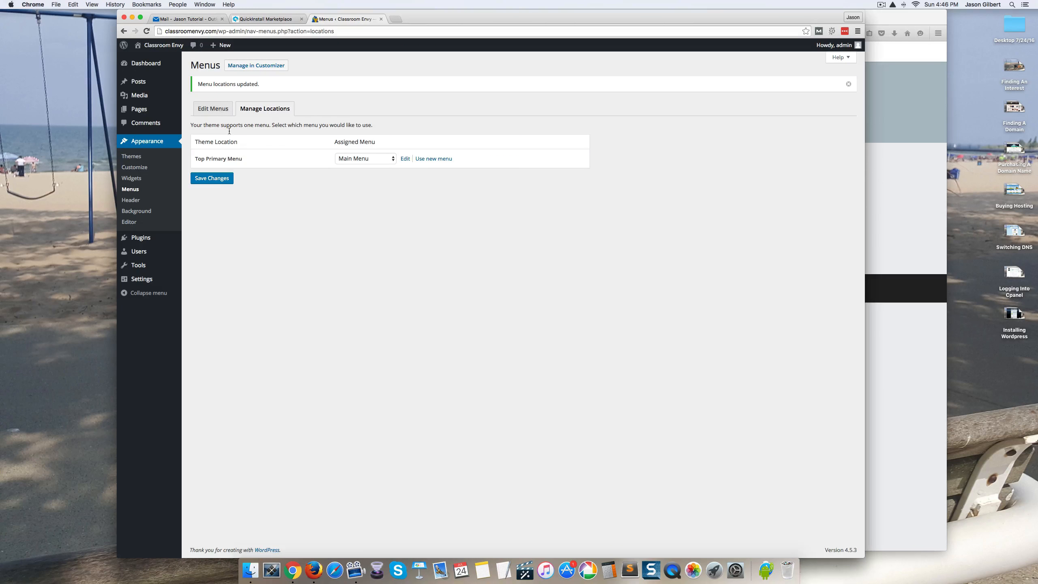
{"action": "left_click", "coordinate": [219, 109]}
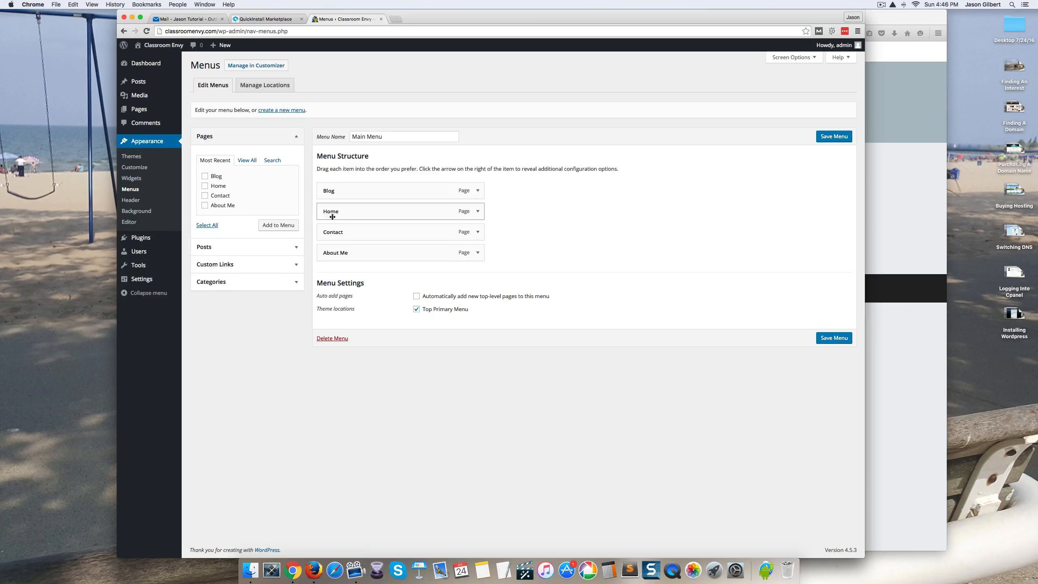
{"action": "left_click_drag", "start_coordinate": [343, 214], "coordinate": [342, 188]}
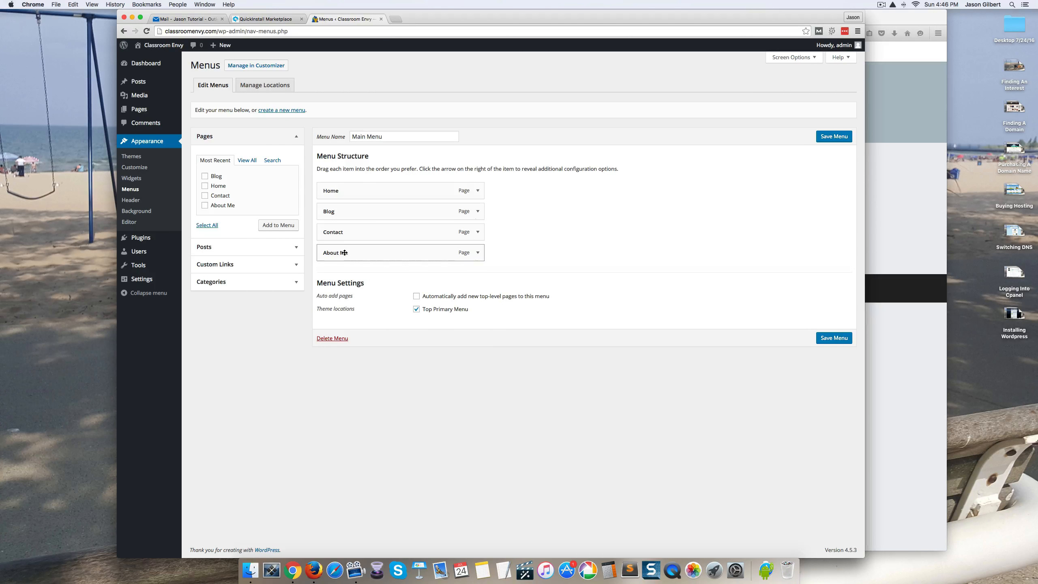
{"action": "left_click_drag", "start_coordinate": [345, 248], "coordinate": [343, 230]}
{"action": "left_click", "coordinate": [848, 137]}
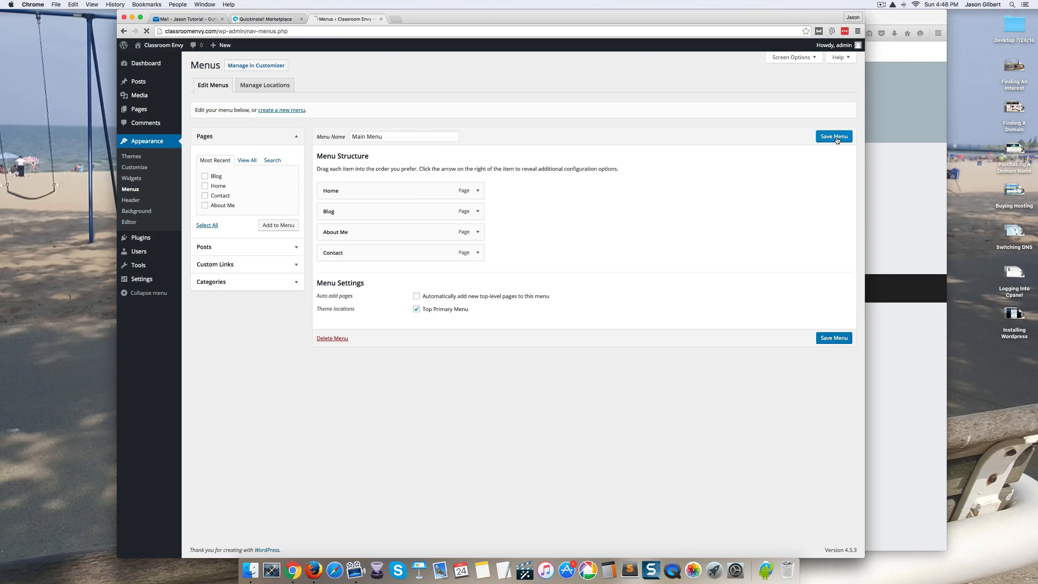
{"action": "left_click", "coordinate": [893, 19]}
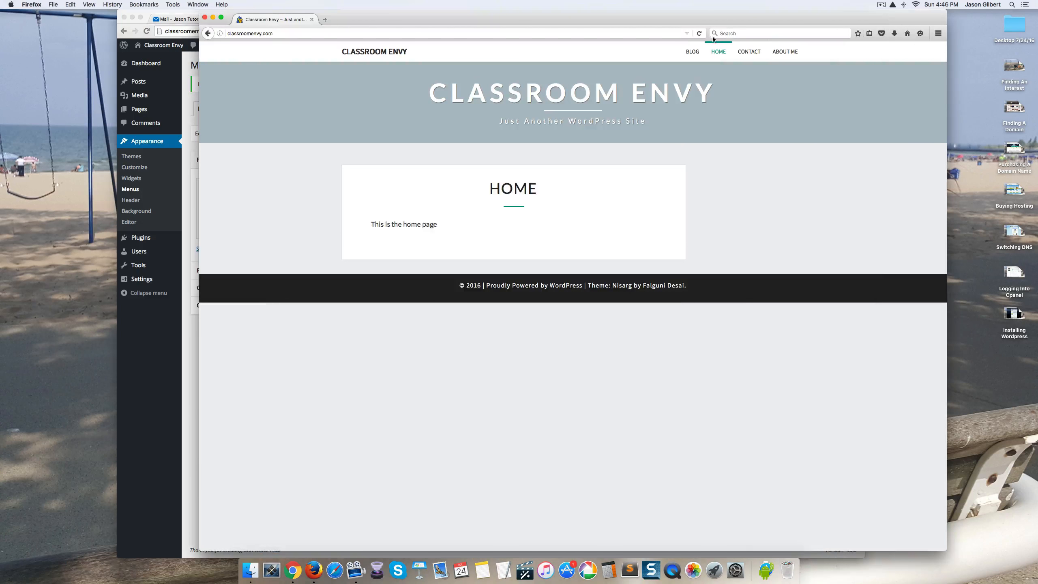
{"action": "left_click", "coordinate": [699, 33]}
Return to Chrome and start a new post titled "This Is a Test Post"
{"action": "left_click", "coordinate": [152, 364]}
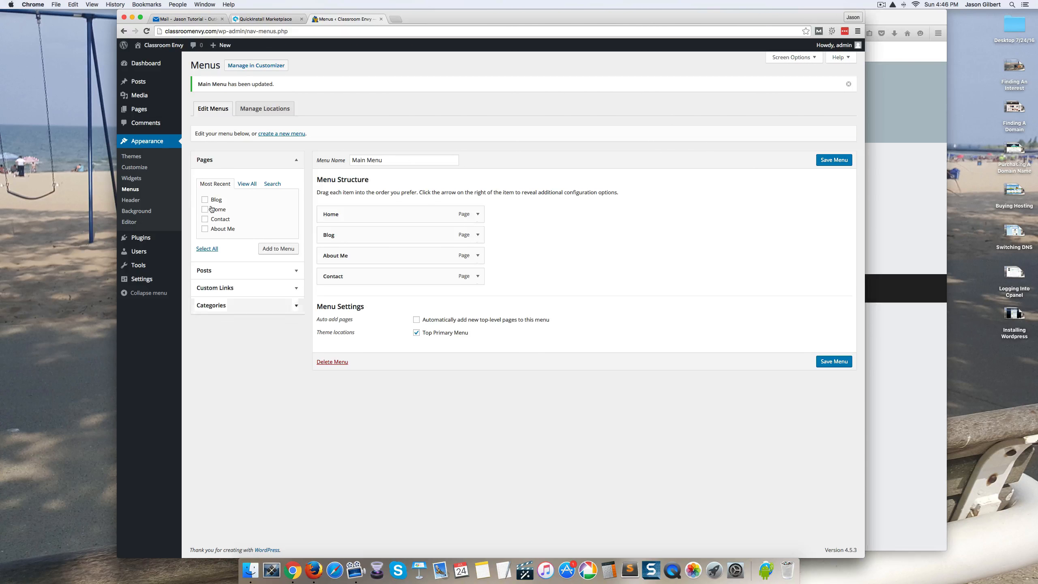
{"action": "left_click", "coordinate": [140, 86]}
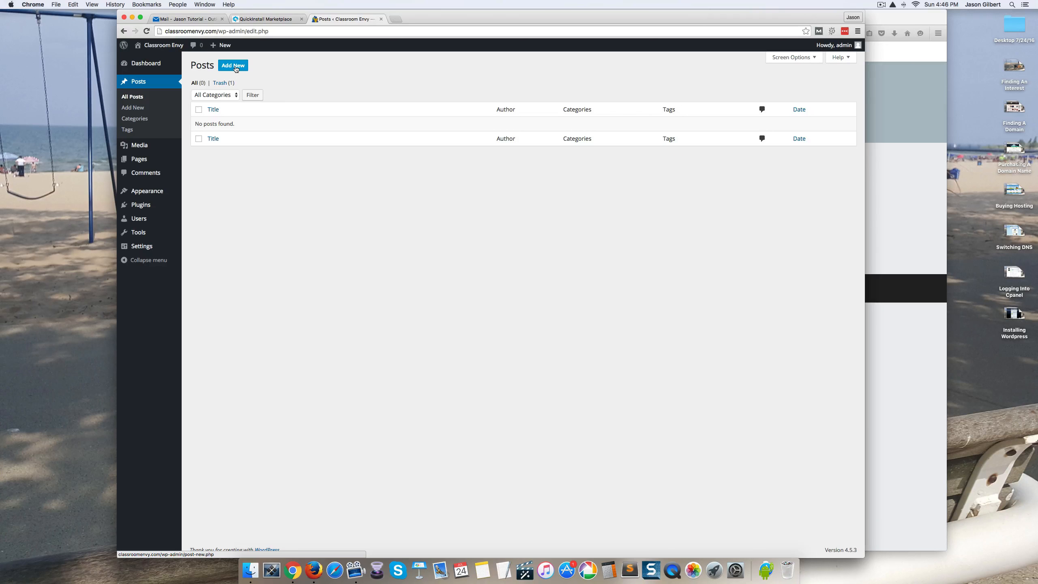
{"action": "left_click", "coordinate": [236, 68]}
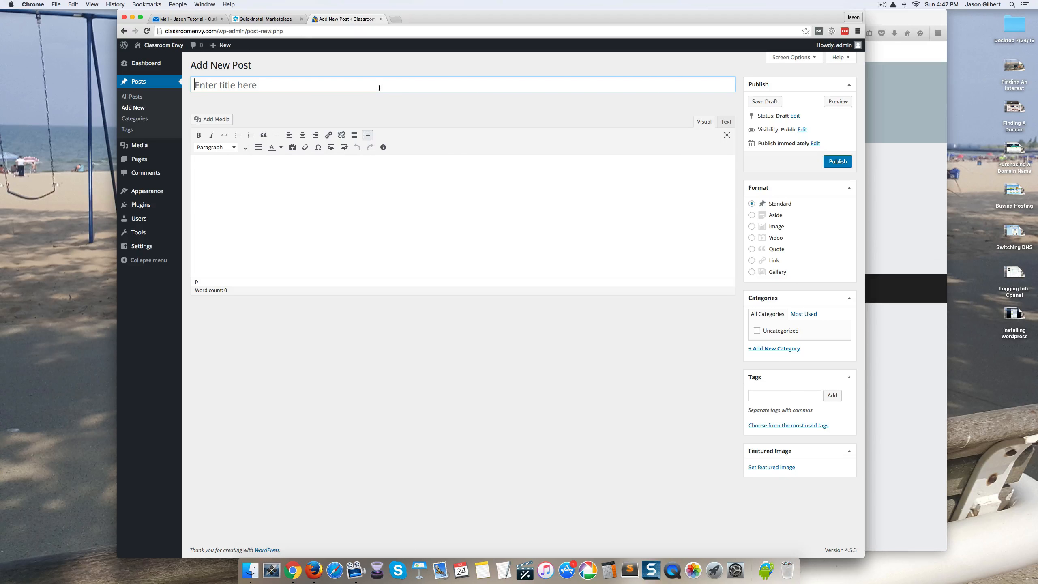
{"action": "left_click", "coordinate": [379, 87]}
{"action": "type", "text": "This Is a Test Post"}
Fill the post body with the heading "Test Post" and a paragraph reading "Test Test Test" below it
{"action": "left_click", "coordinate": [392, 215]}
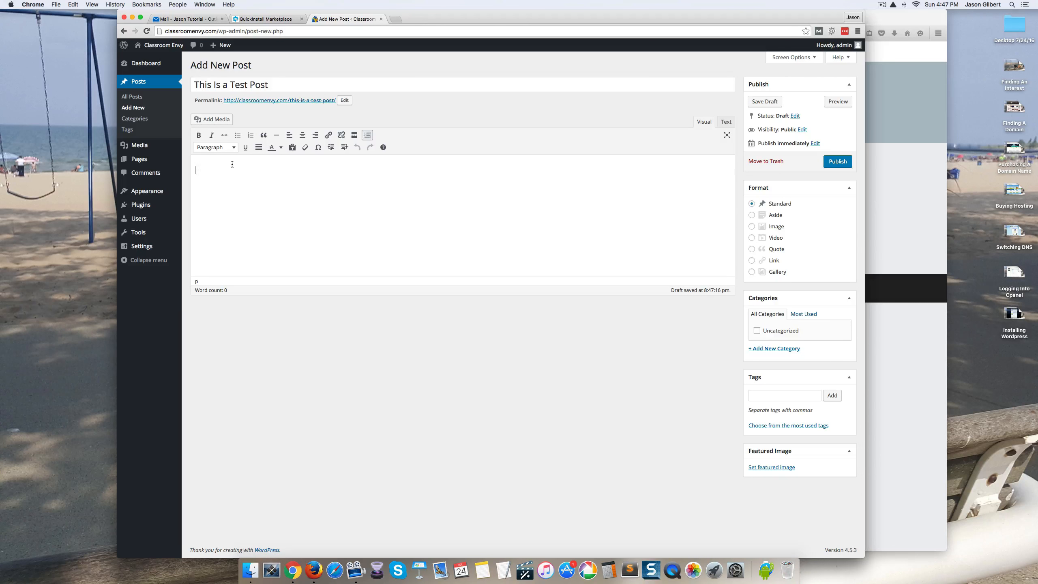
{"action": "left_click", "coordinate": [216, 147]}
{"action": "left_click", "coordinate": [229, 178]}
{"action": "type", "text": "Test Post"}
{"action": "key", "text": "Return"}
{"action": "type", "text": "Test Test Test"}
Add a new category named "Test" for the post and publish it
{"action": "left_click", "coordinate": [765, 349]}
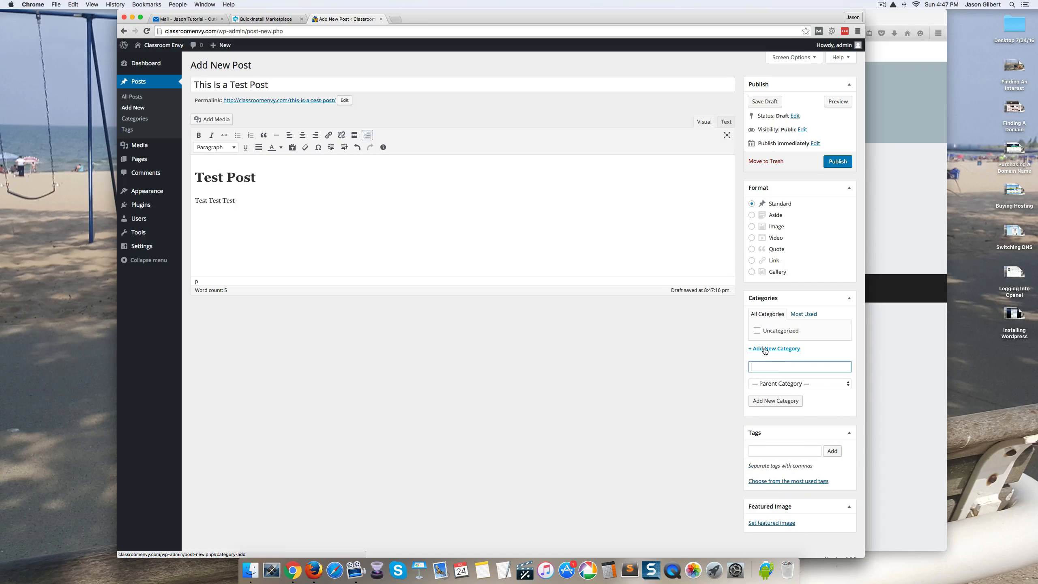
{"action": "type", "text": "Test"}
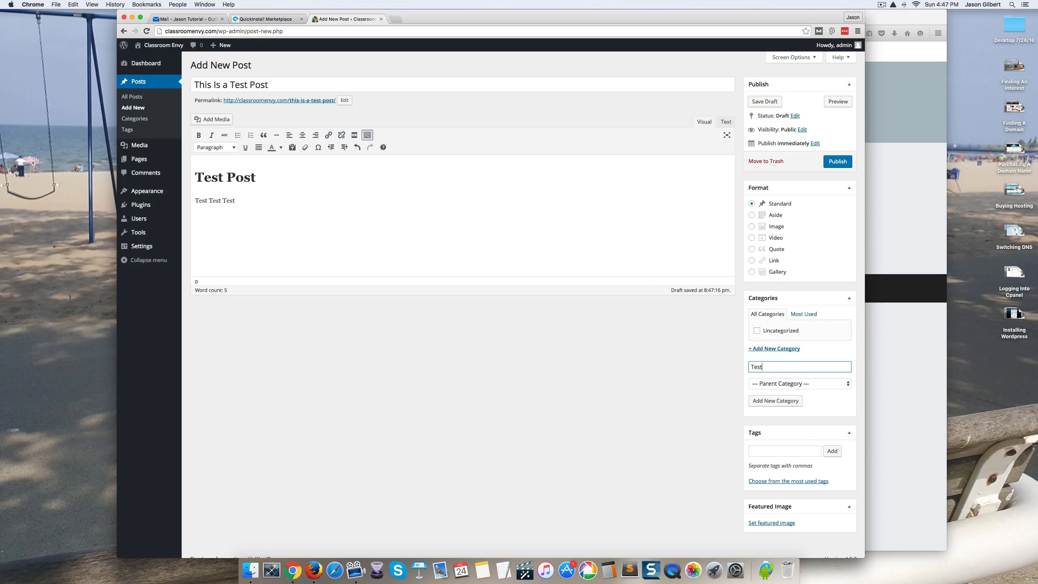
{"action": "left_click", "coordinate": [775, 401]}
{"action": "left_click", "coordinate": [837, 162]}
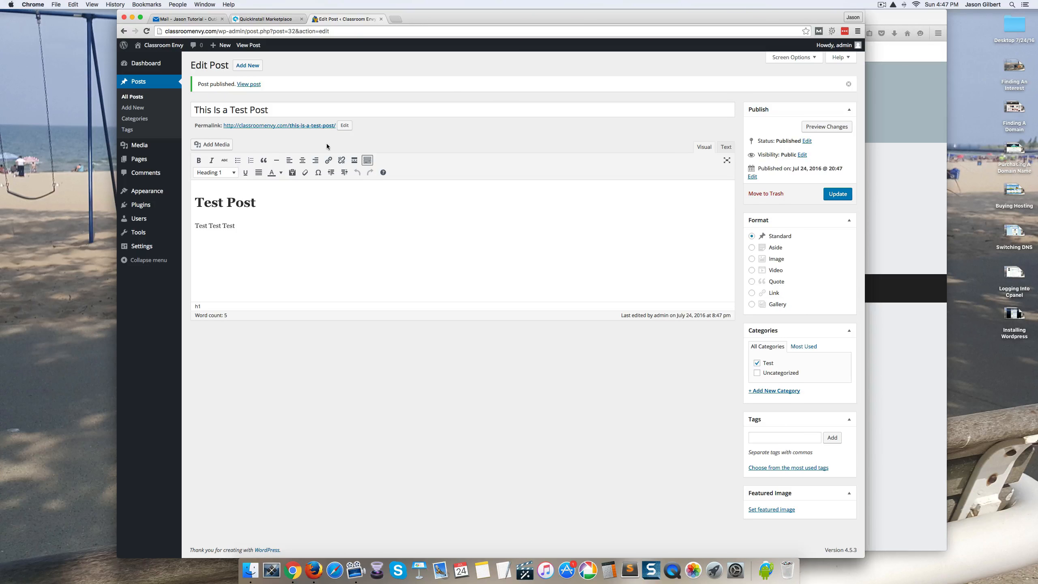
Switch to Firefox, reload the public site, and view its Blog page
{"action": "left_click", "coordinate": [898, 20]}
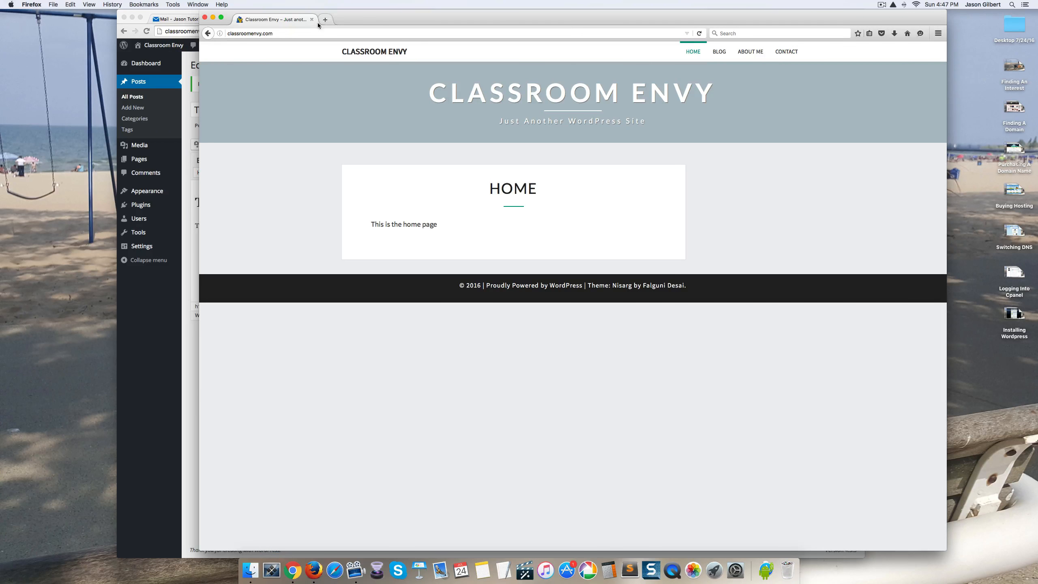
{"action": "left_click", "coordinate": [698, 33]}
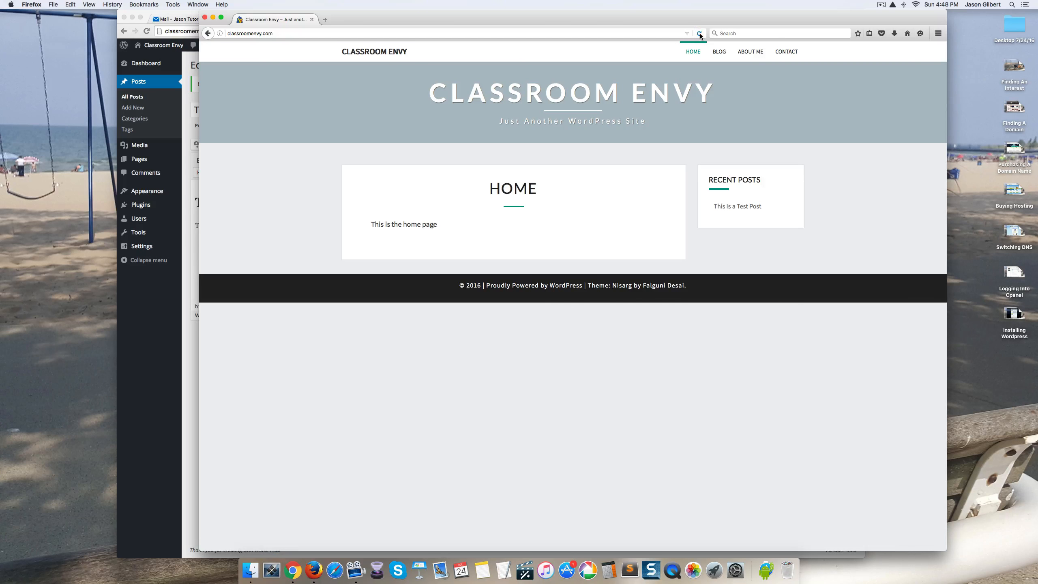
{"action": "left_click", "coordinate": [700, 34]}
{"action": "left_click", "coordinate": [719, 53]}
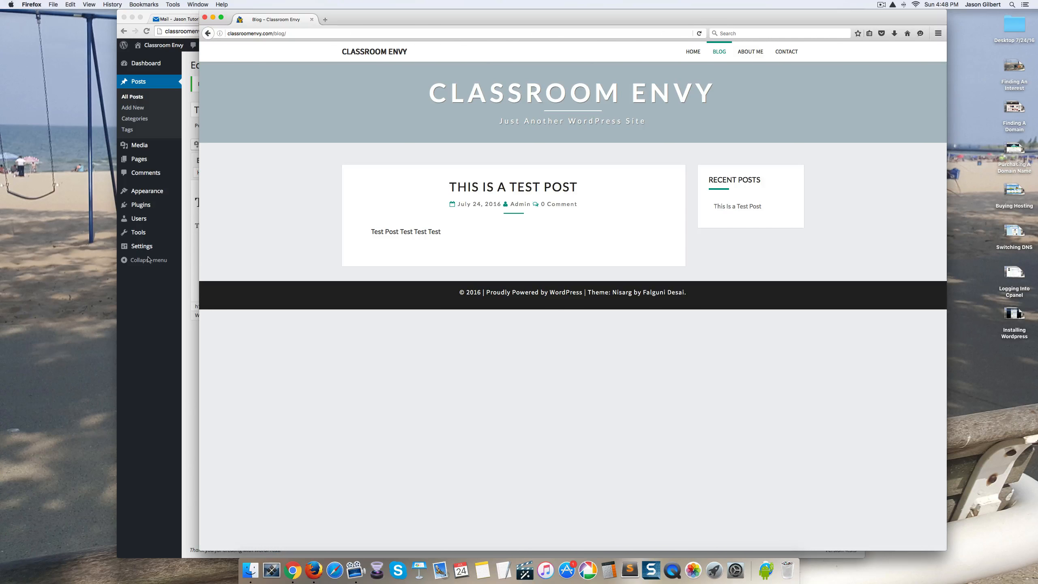
Open the Widgets settings in Chrome to check the Sidebar contents, and compare them with the public Blog and Home pages in Firefox
{"action": "left_click", "coordinate": [156, 297]}
{"action": "mouse_move", "coordinate": [148, 191]}
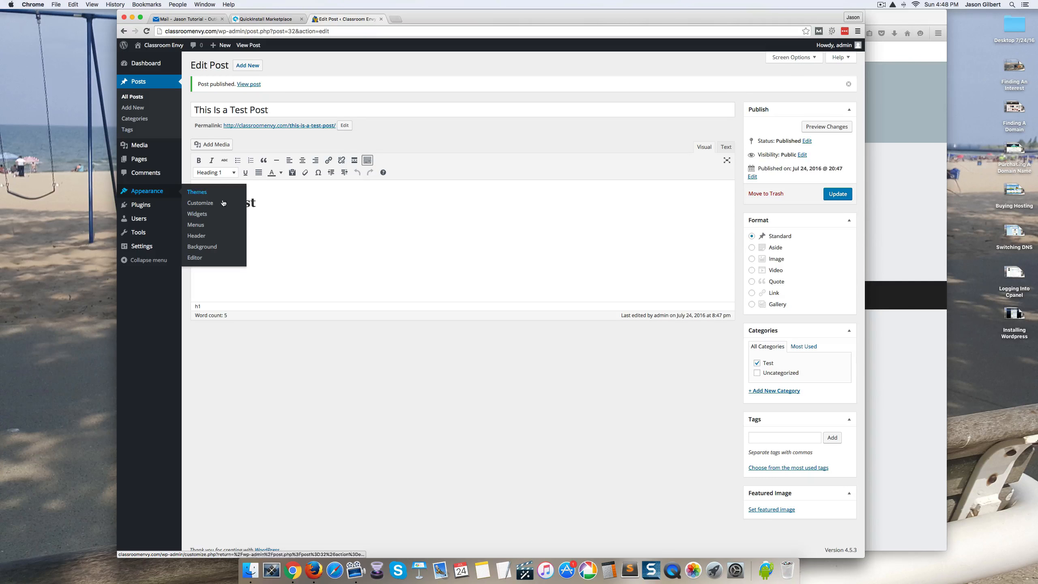
{"action": "left_click", "coordinate": [201, 215]}
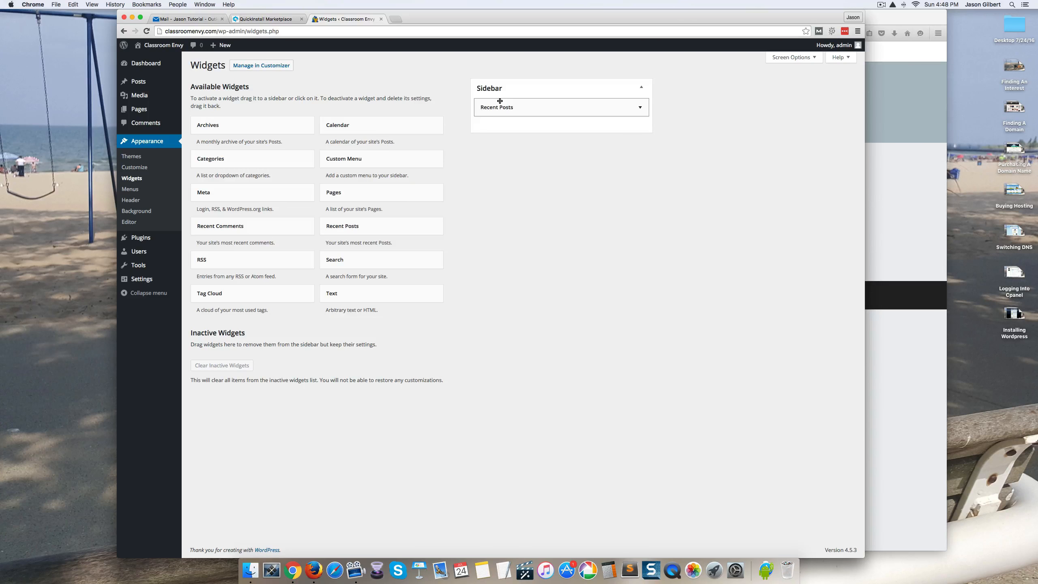
{"action": "left_click", "coordinate": [876, 25]}
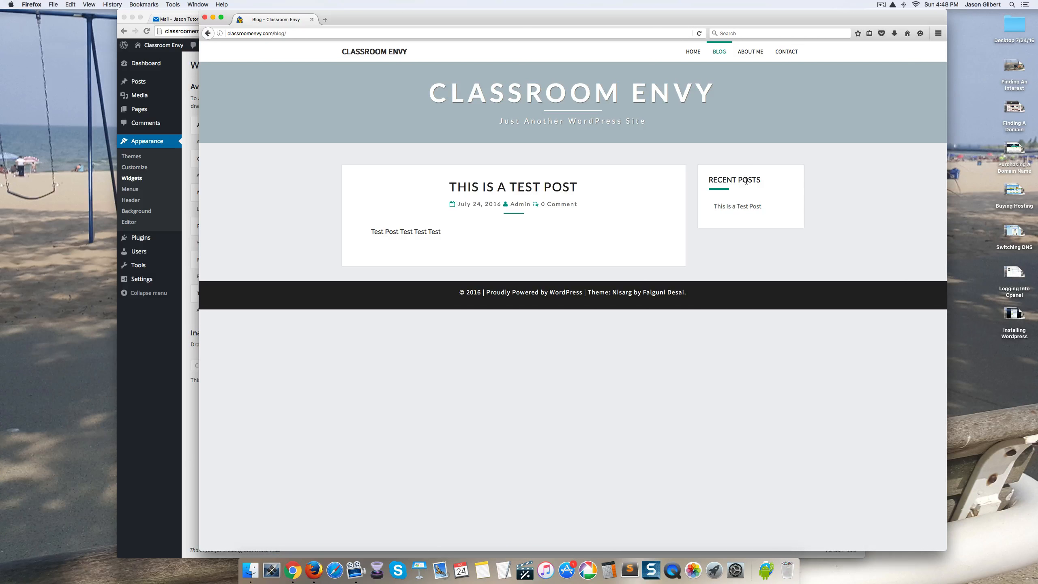
{"action": "left_click", "coordinate": [688, 50]}
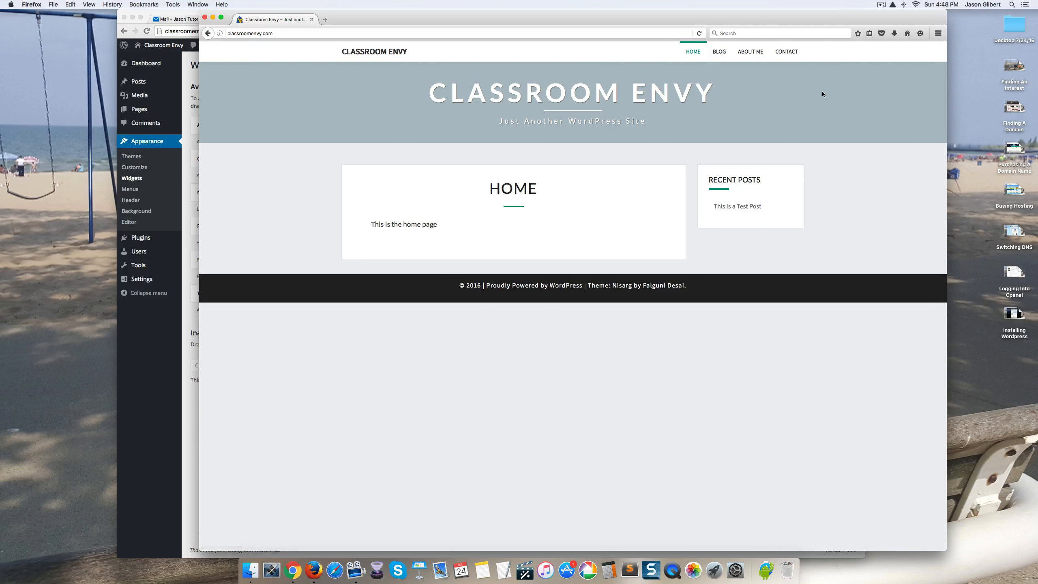
Back in Chrome, create a new post titled "Test Post 2" with the body text "Test Post 2" and publish it
{"action": "left_click", "coordinate": [164, 341]}
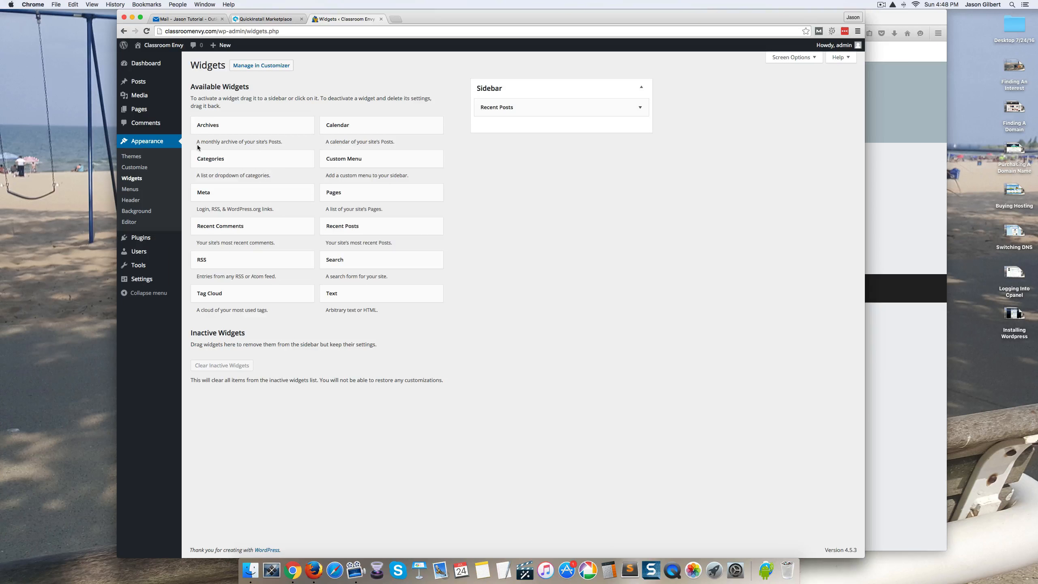
{"action": "left_click", "coordinate": [139, 81]}
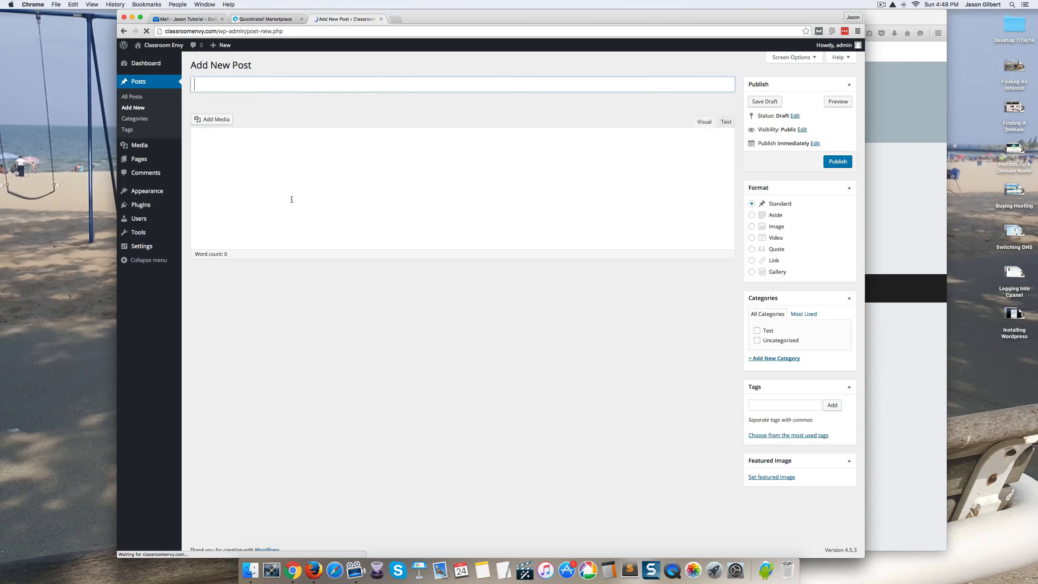
{"action": "type", "text": "Test Post 2"}
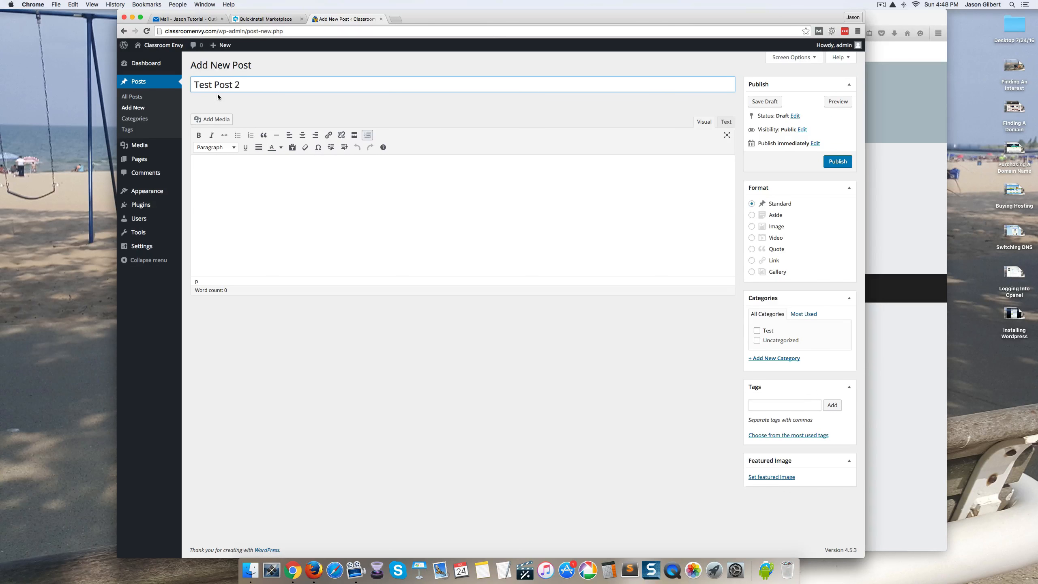
{"action": "left_click", "coordinate": [312, 204]}
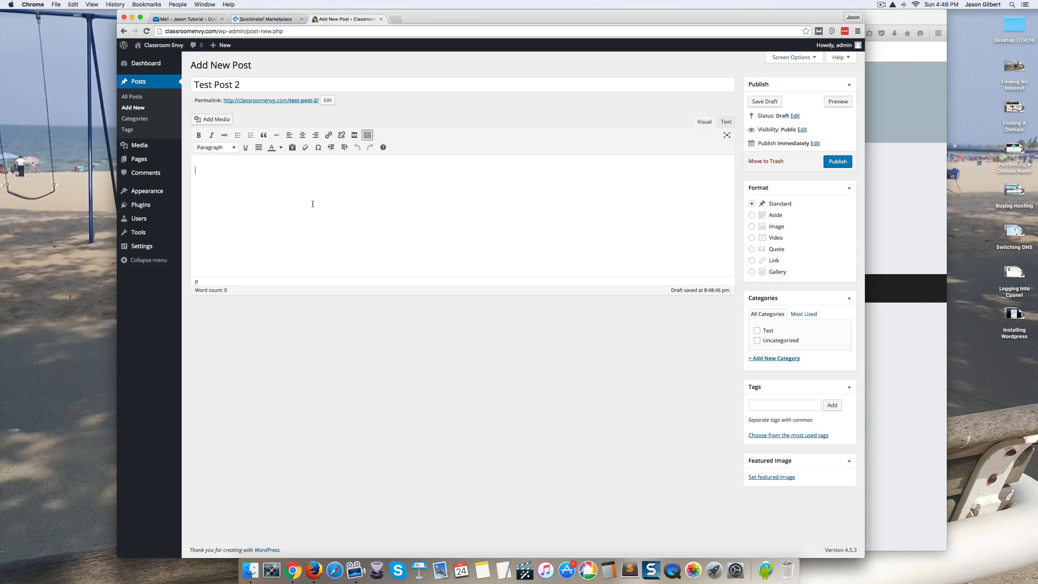
{"action": "type", "text": "Test Post 2"}
{"action": "left_click", "coordinate": [838, 162]}
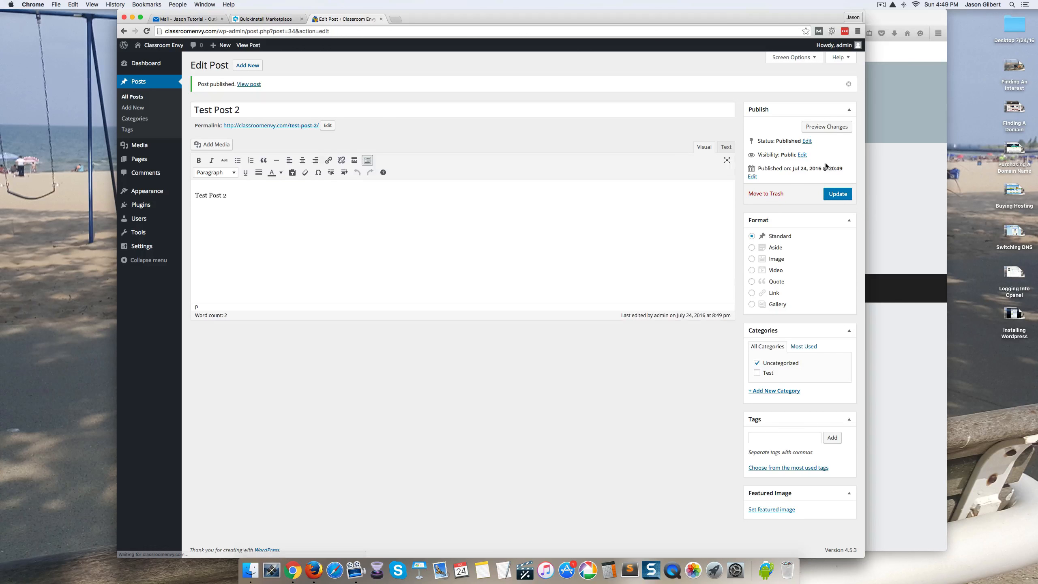
Start another new post titled "Best Pencils for Students With Autism"
{"action": "left_click", "coordinate": [247, 65]}
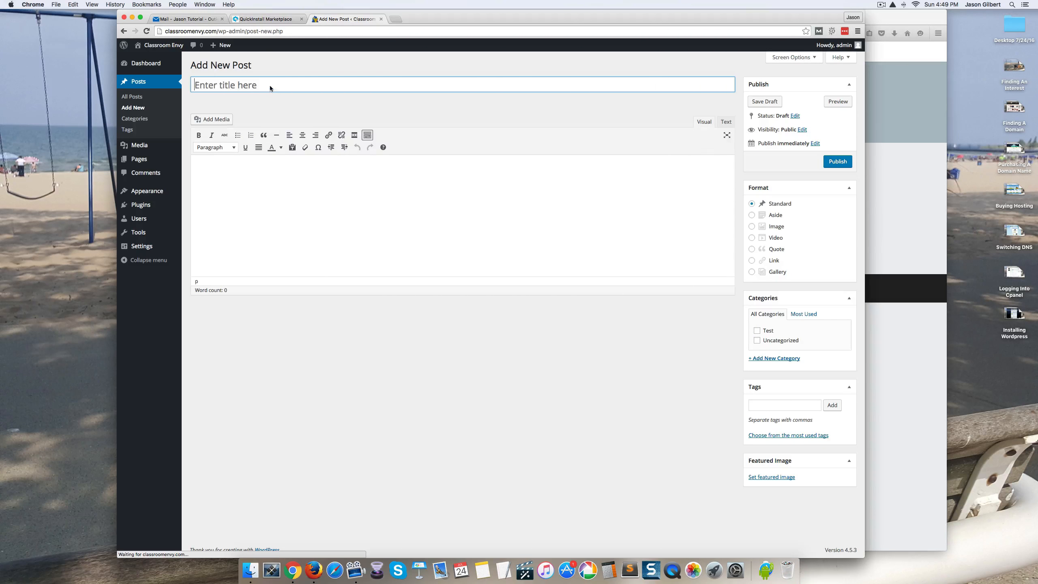
{"action": "left_click", "coordinate": [269, 86]}
{"action": "type", "text": "Test _"}
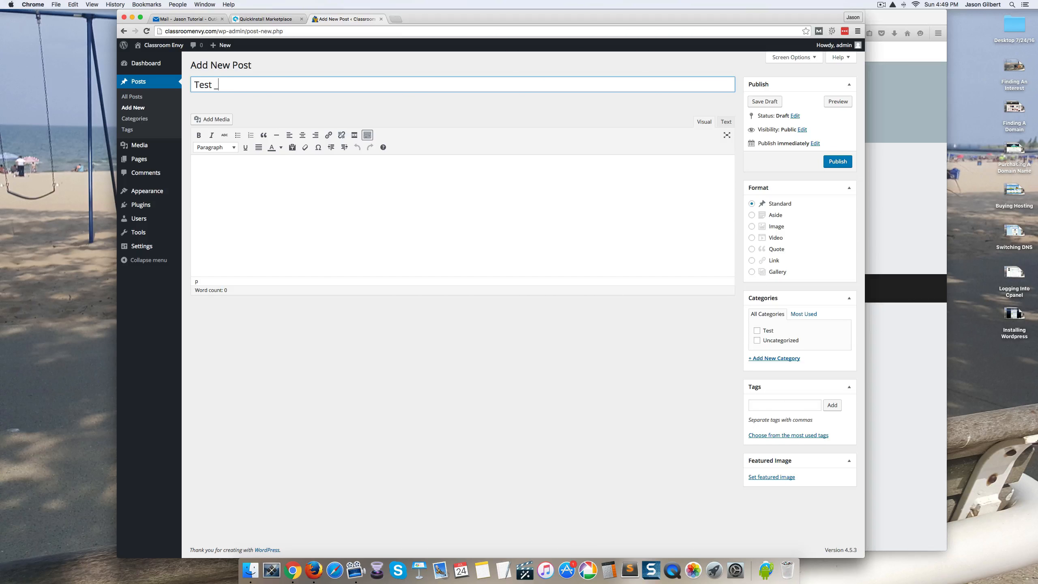
{"action": "key", "text": "BackSpace"}
{"action": "type", "text": "Post 2"}
{"action": "key", "text": "super+a"}
{"action": "type", "text": "Best Pencils for Students wit"}
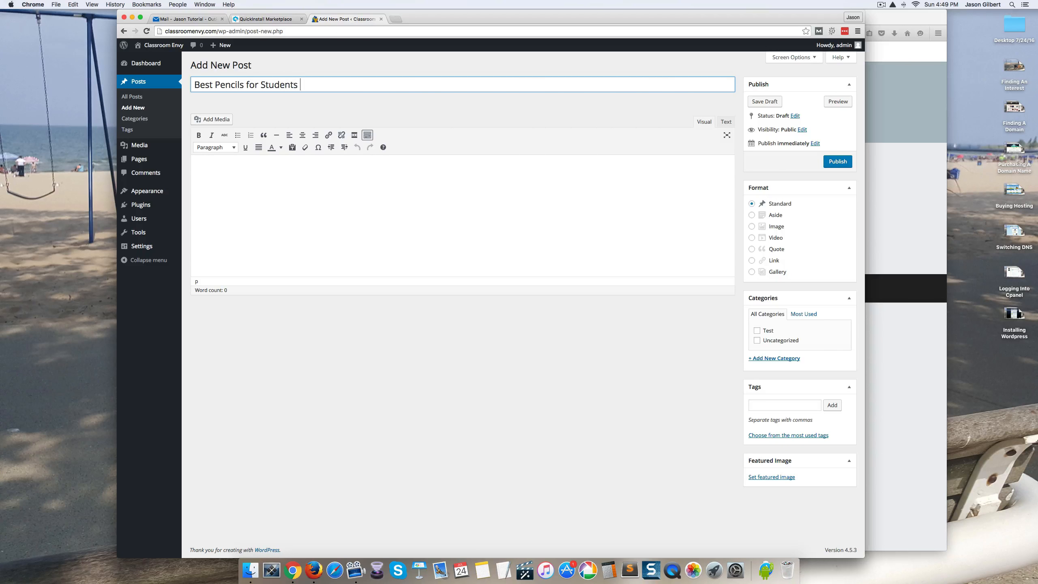
{"action": "key", "text": "BackSpace"}
{"action": "key", "text": "BackSpace"}
{"action": "key", "text": "BackSpace"}
{"action": "type", "text": "With"}
{"action": "type", "text": "Autism"}
Write "Here is an awesome pencil you can give your autistic students" in the post body
{"action": "left_click", "coordinate": [282, 209]}
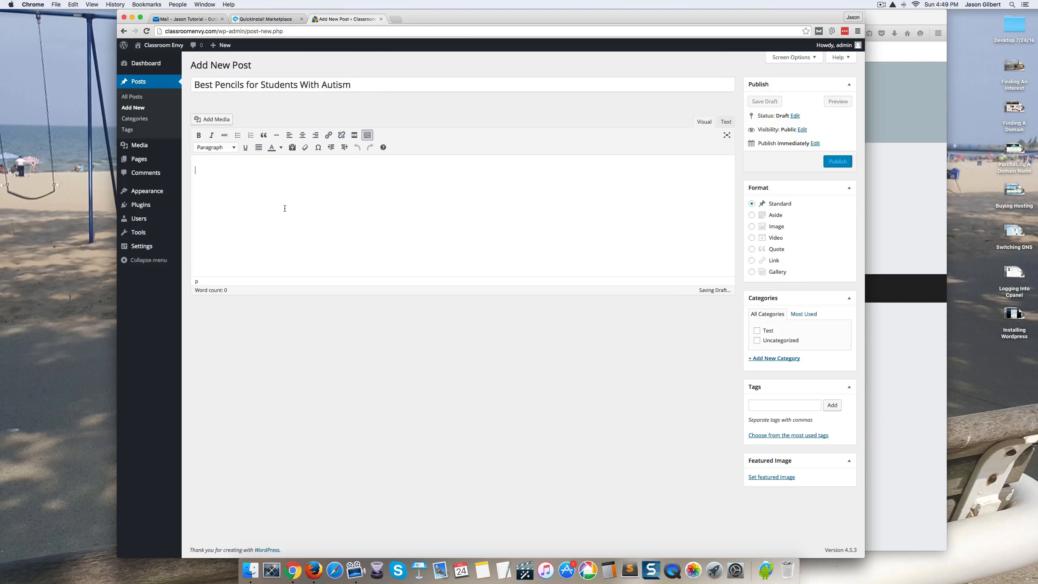
{"action": "type", "text": "Here"}
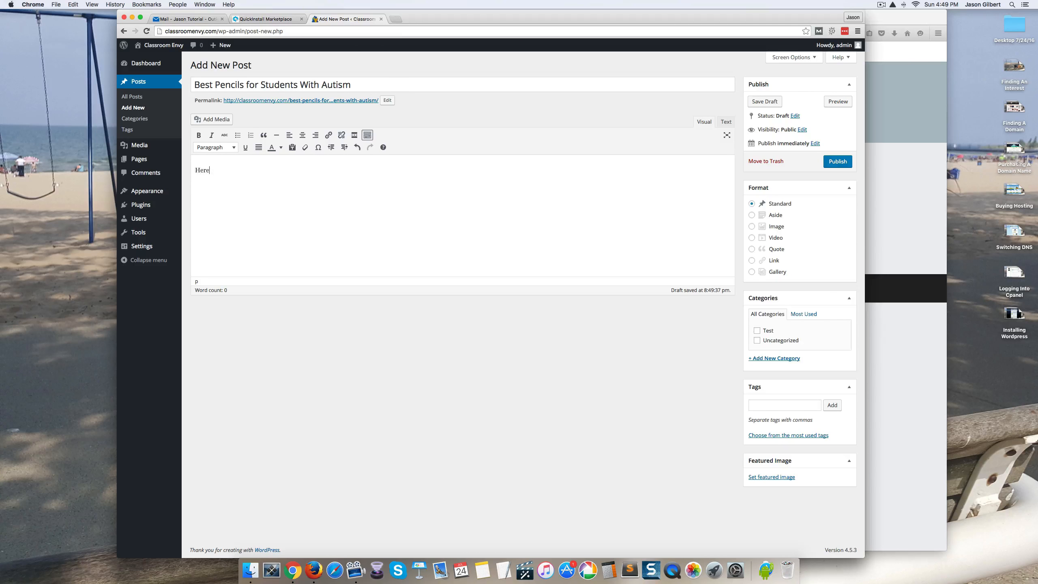
{"action": "type", "text": " is an awesome pencil you can give your autist"}
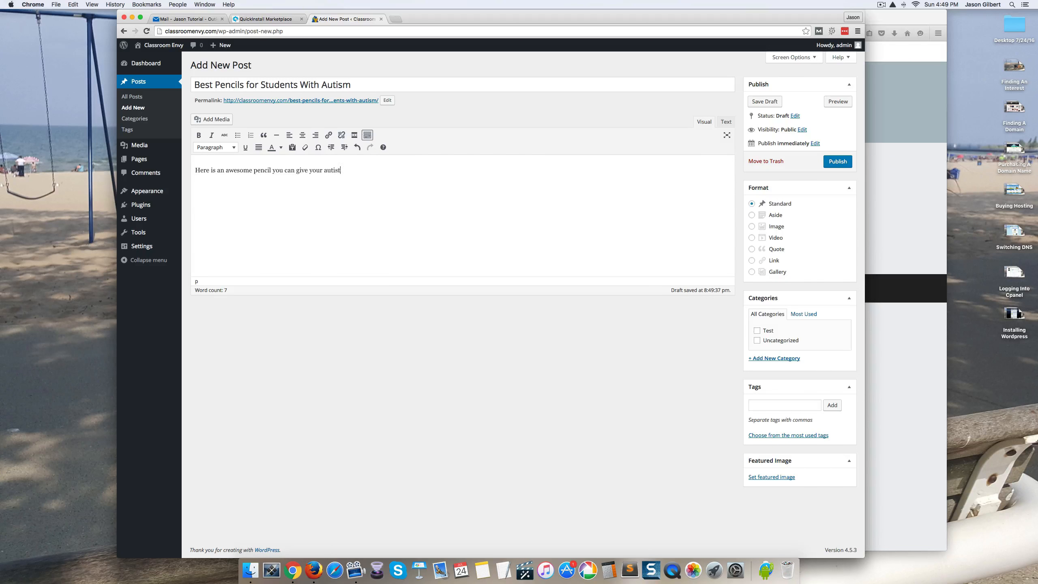
{"action": "type", "text": "ic students"}
Open amazon.com in a new browser tab and search all departments for "beginner pencils"
{"action": "left_click", "coordinate": [396, 19]}
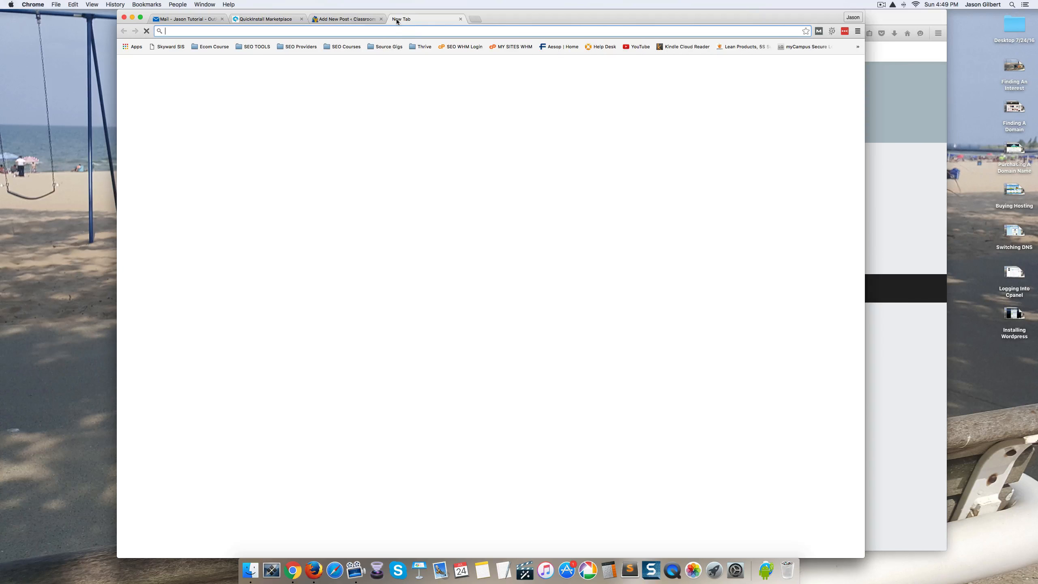
{"action": "type", "text": "amazon.com"}
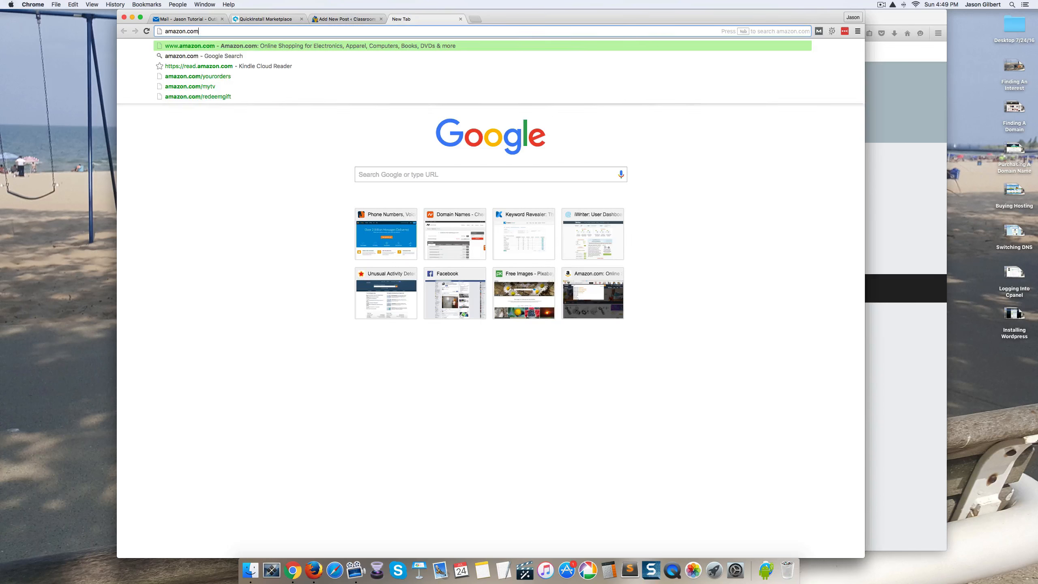
{"action": "key", "text": "Return"}
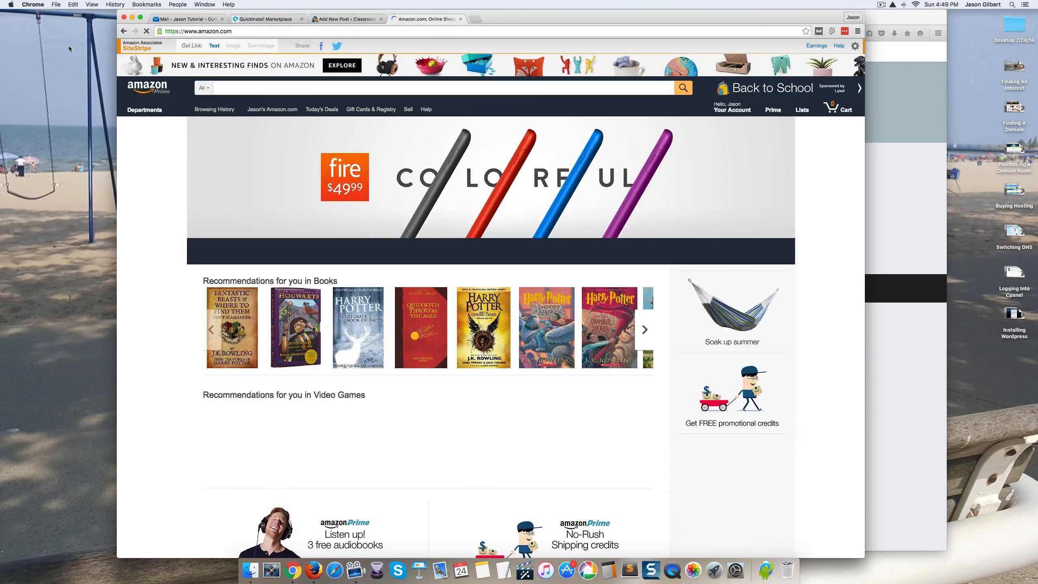
{"action": "left_click", "coordinate": [294, 88]}
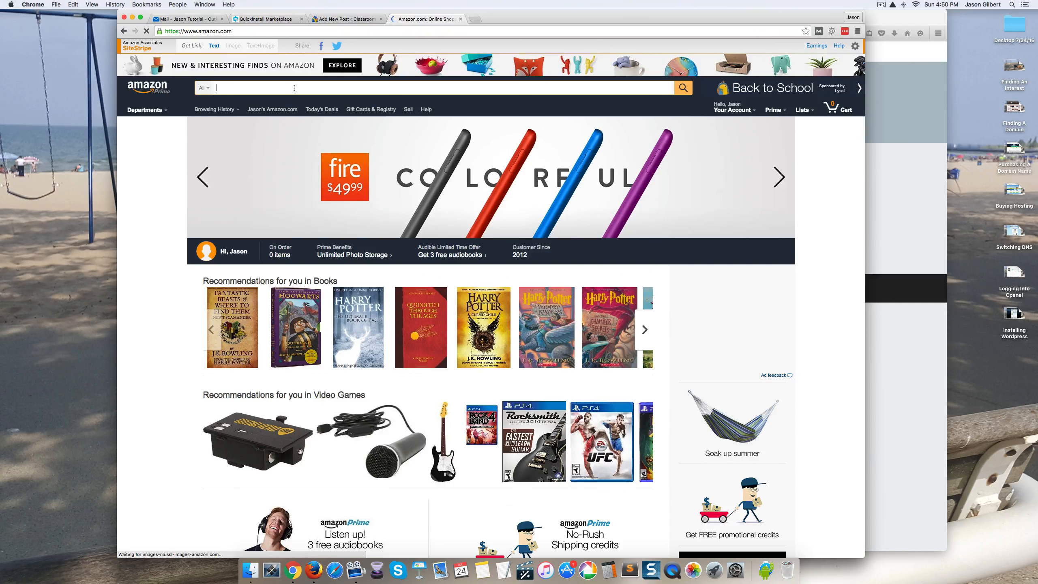
{"action": "type", "text": "beg"}
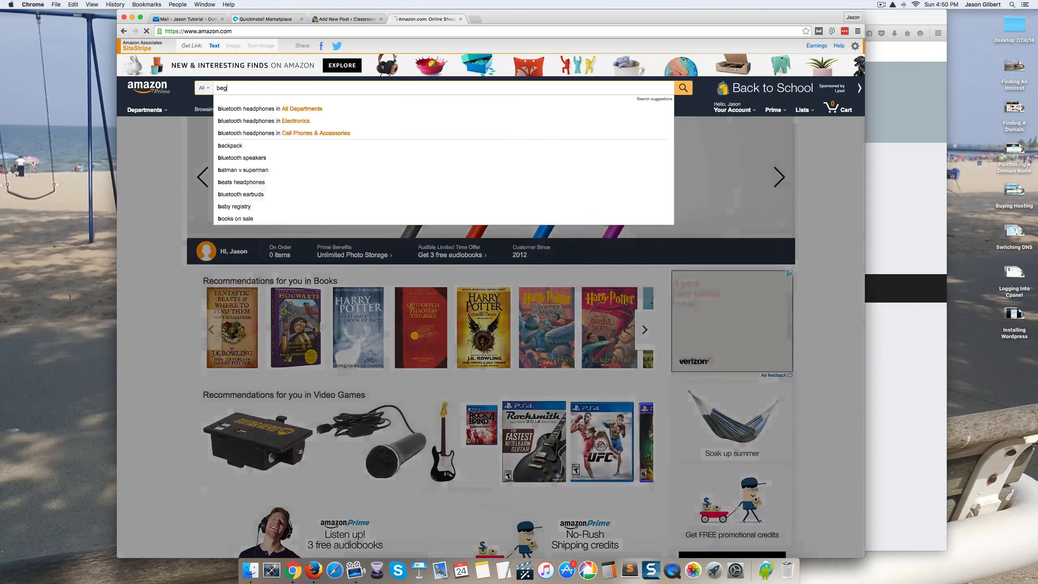
{"action": "type", "text": "inner penc"}
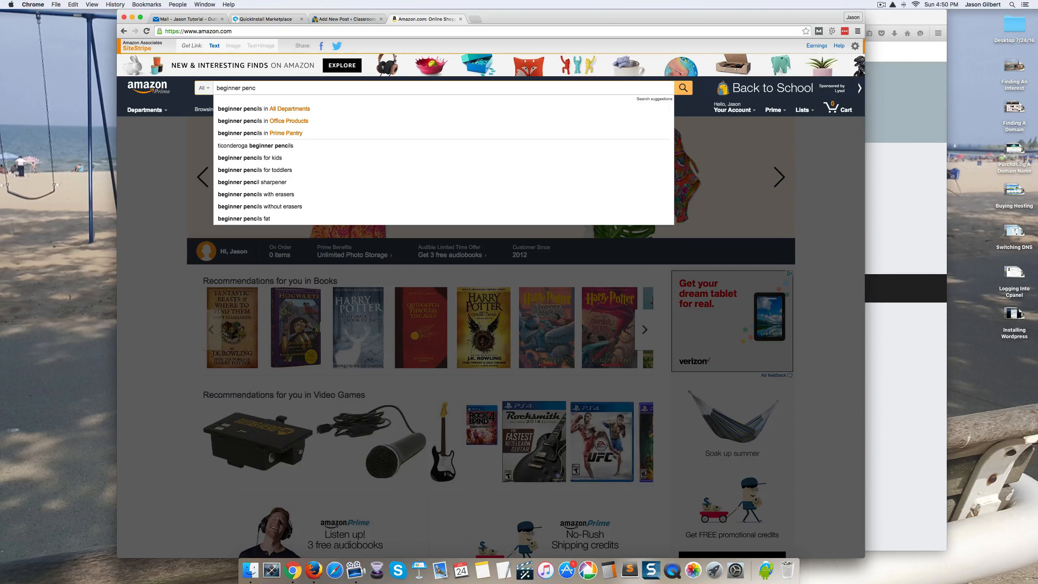
{"action": "left_click", "coordinate": [249, 109]}
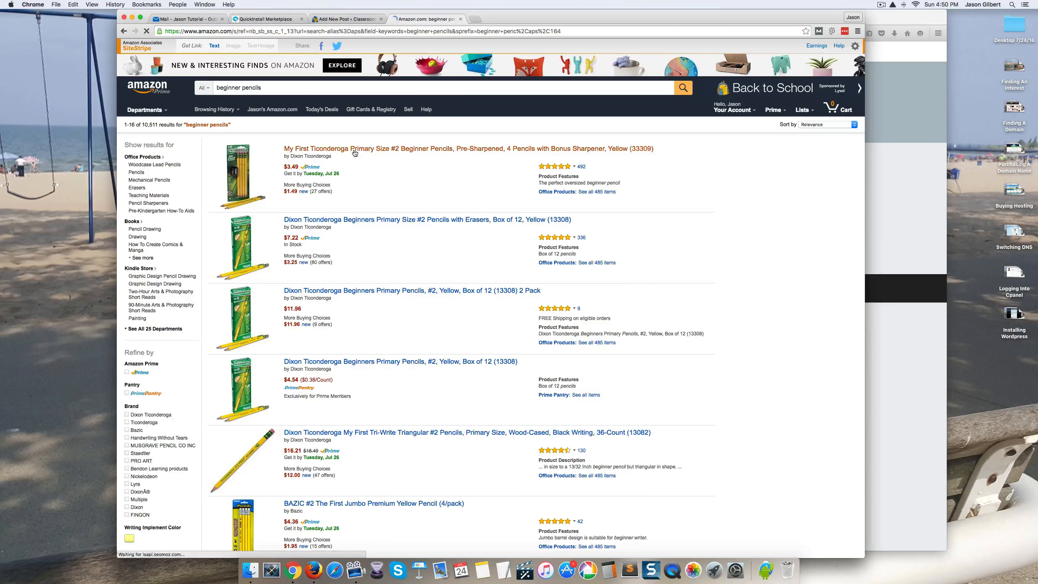
Browse the search results and open the Dixon Ticonderoga My First Tri-Write Triangular #2 Pencils, 36-Count product page
{"action": "scroll", "coordinate": [362, 169], "scroll_direction": "down", "scroll_amount": 3}
{"action": "scroll", "coordinate": [361, 169], "scroll_direction": "down", "scroll_amount": 15}
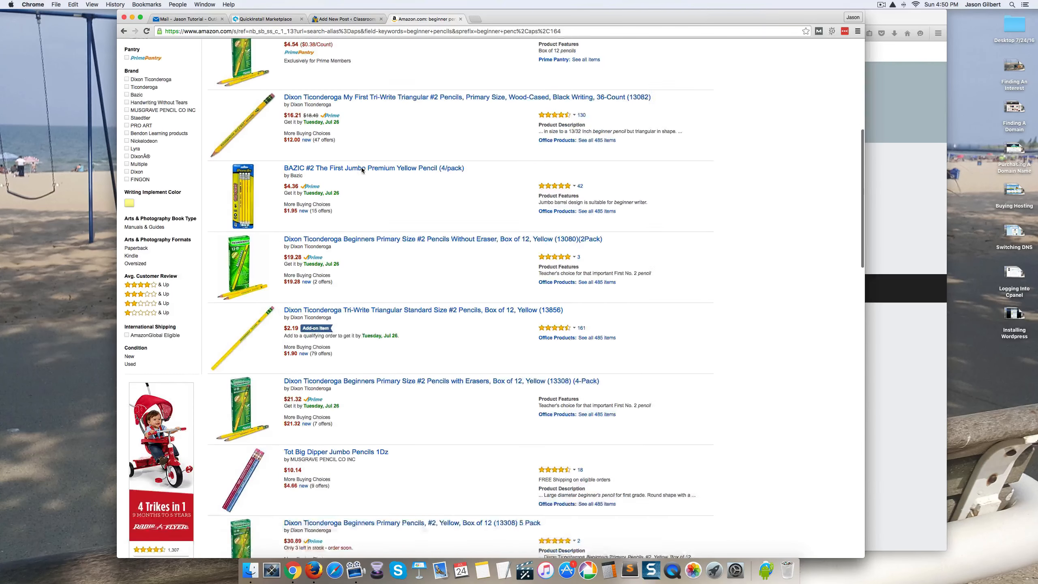
{"action": "scroll", "coordinate": [361, 171], "scroll_direction": "down", "scroll_amount": 5}
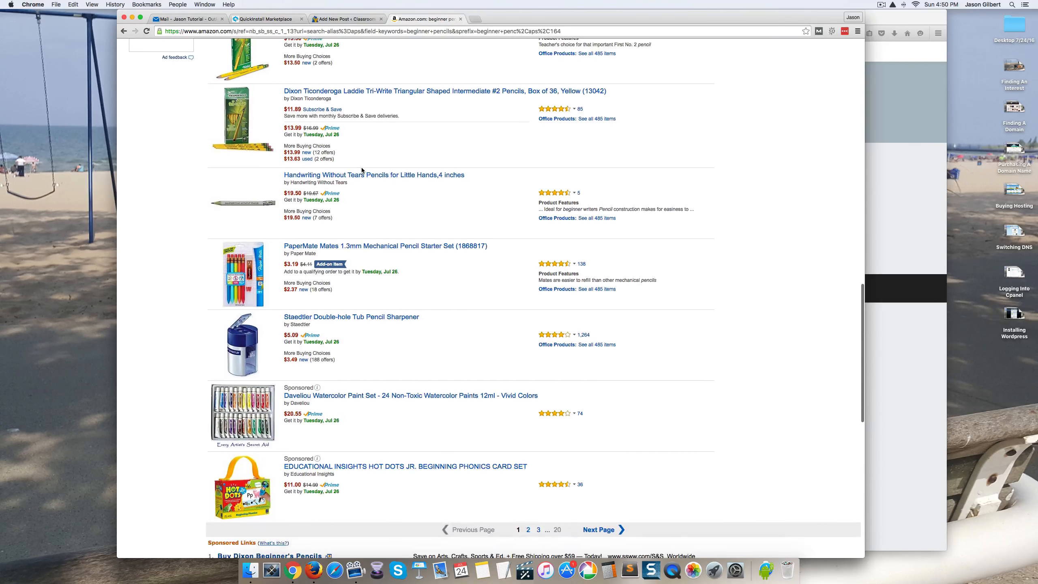
{"action": "scroll", "coordinate": [363, 168], "scroll_direction": "up", "scroll_amount": 20}
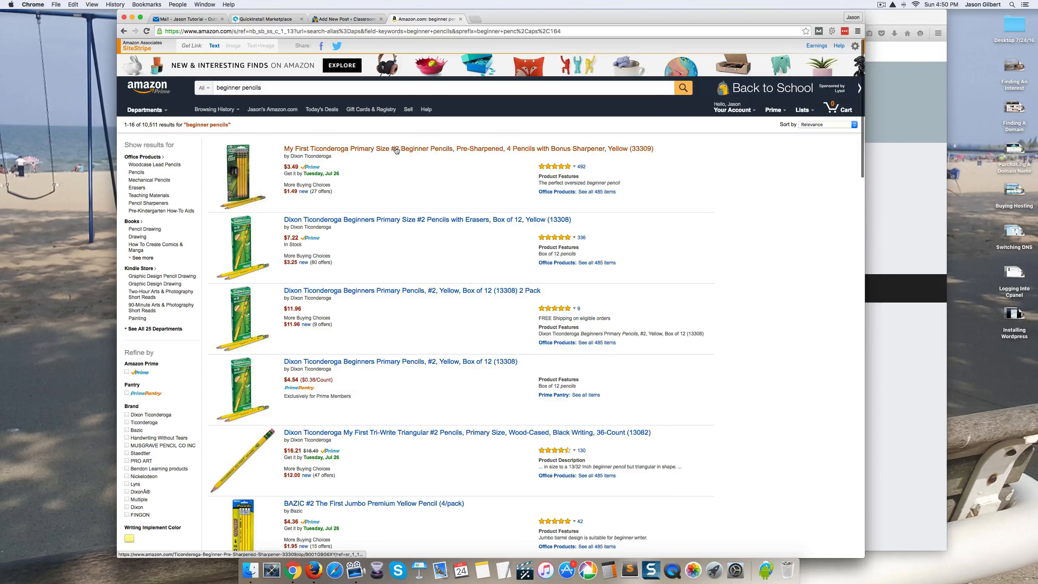
{"action": "scroll", "coordinate": [393, 153], "scroll_direction": "down", "scroll_amount": 1}
{"action": "scroll", "coordinate": [393, 154], "scroll_direction": "down", "scroll_amount": 2}
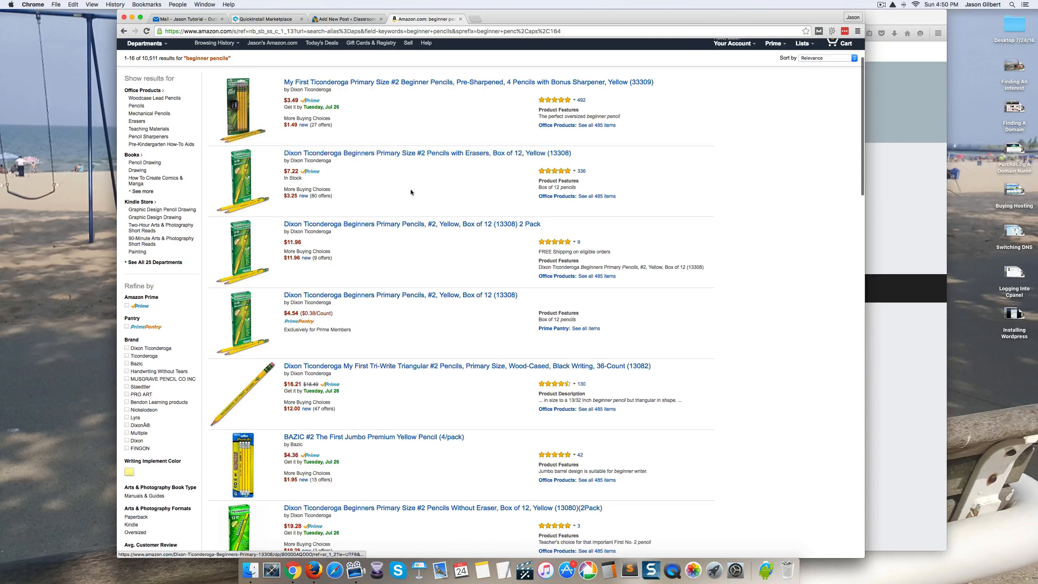
{"action": "scroll", "coordinate": [448, 179], "scroll_direction": "down", "scroll_amount": 2}
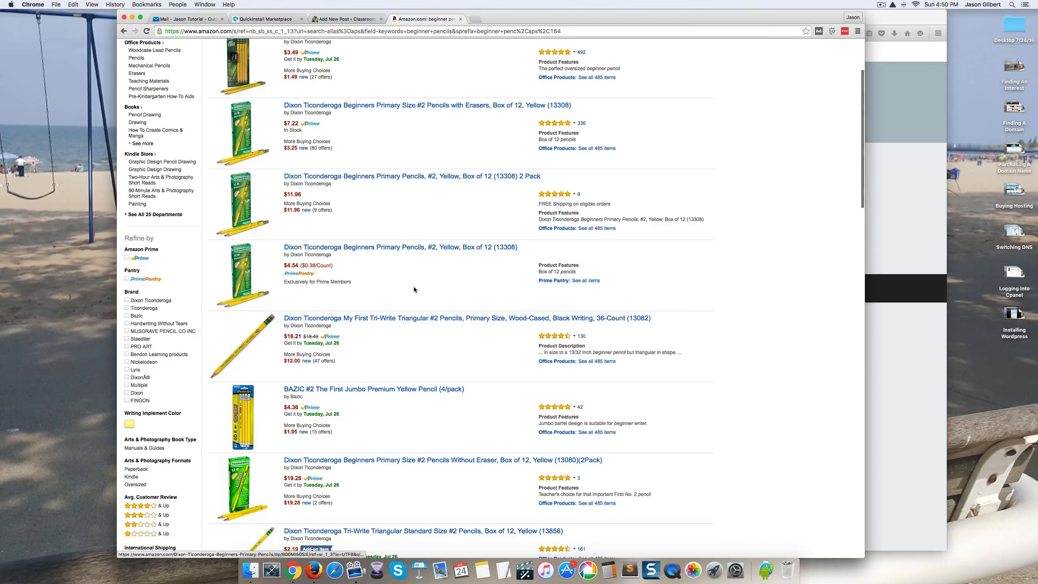
{"action": "left_click", "coordinate": [387, 319]}
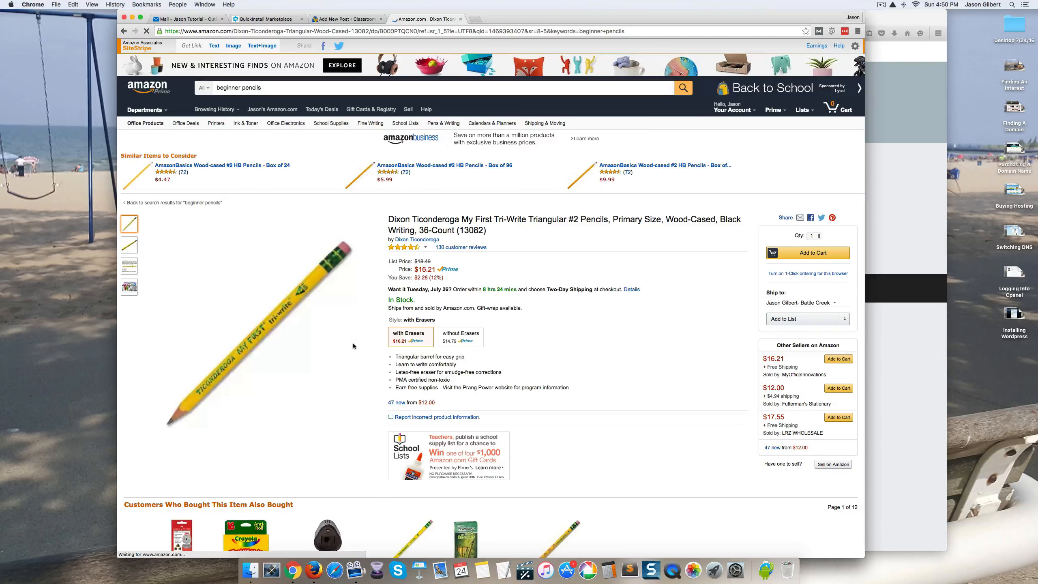
{"action": "mouse_move", "coordinate": [229, 320]}
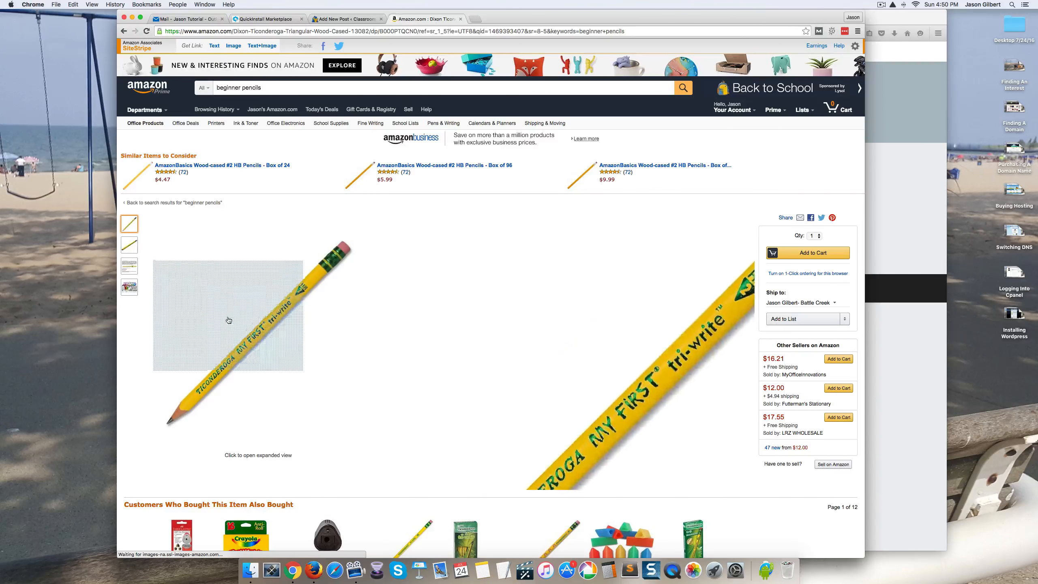
Copy the Amazon product page's web address and add "- Click here" to the end of the post's sentence
{"action": "left_click", "coordinate": [313, 33]}
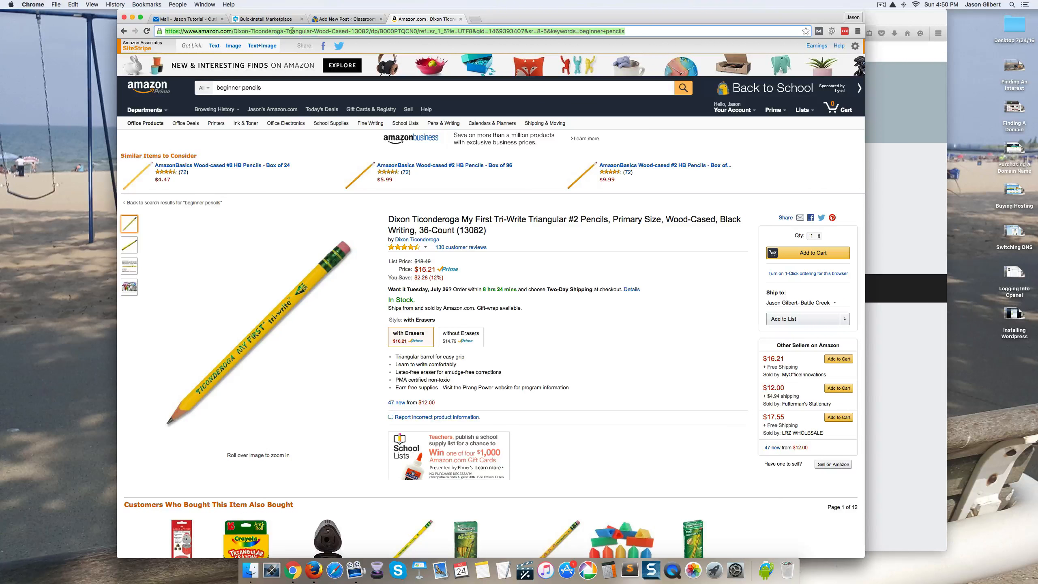
{"action": "left_click", "coordinate": [345, 19]}
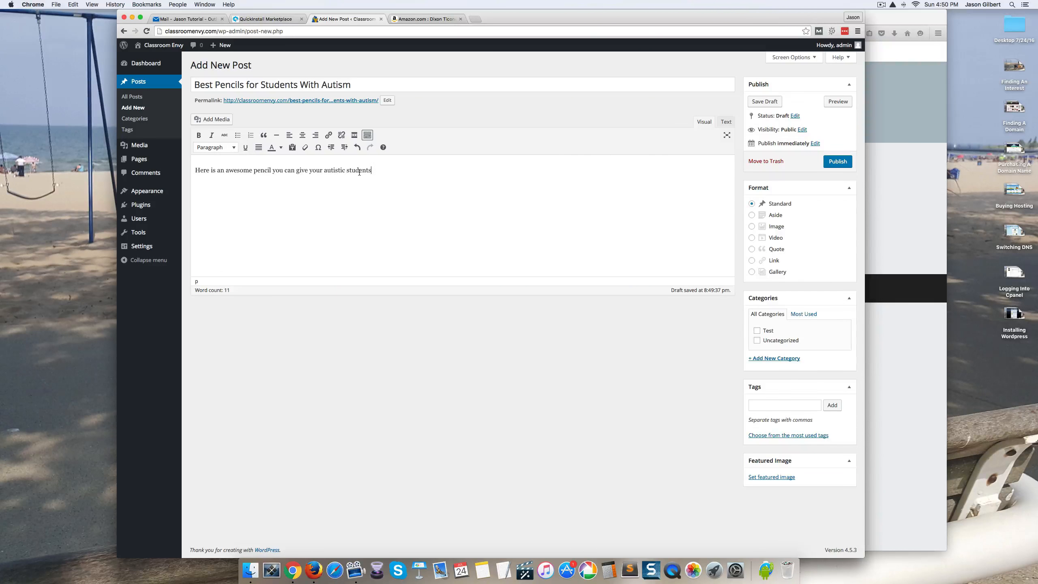
{"action": "type", "text": "Cilck"}
{"action": "key", "text": "BackSpace"}
{"action": "key", "text": "BackSpace"}
{"action": "key", "text": "BackSpace"}
{"action": "key", "text": "BackSpace"}
{"action": "key", "text": "BackSpace"}
{"action": "type", "text": "lick here"}
{"action": "left_click", "coordinate": [407, 19]}
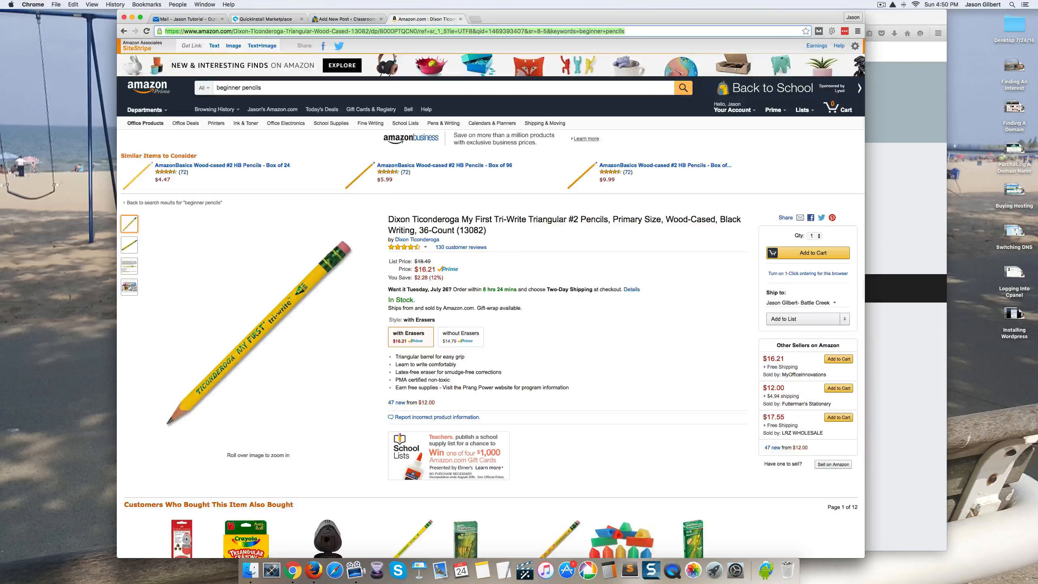
{"action": "left_click", "coordinate": [341, 19]}
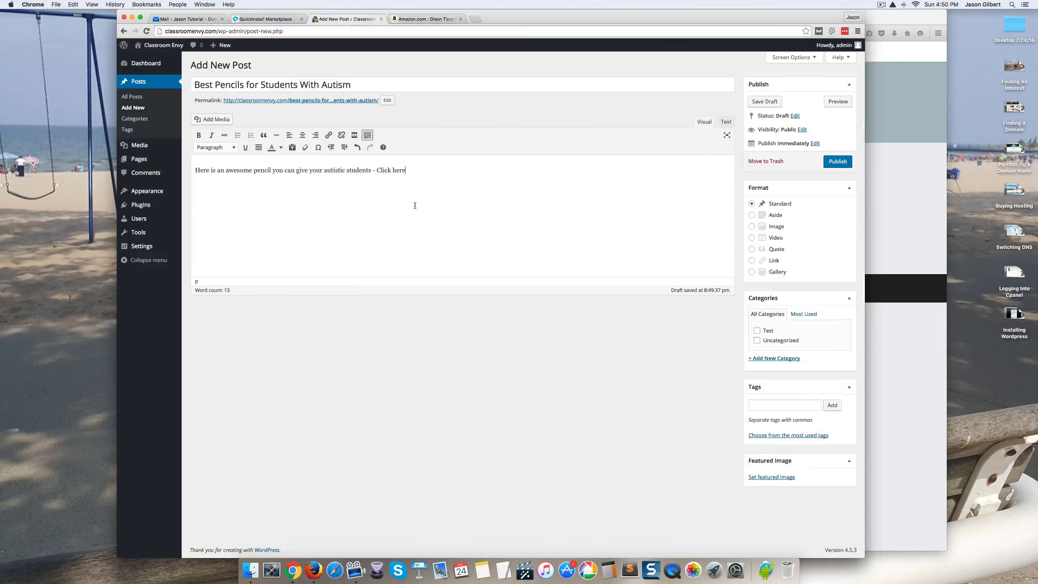
Try to link the words "Click here" to the copied Amazon product address
{"action": "left_click_drag", "start_coordinate": [377, 169], "coordinate": [401, 171]}
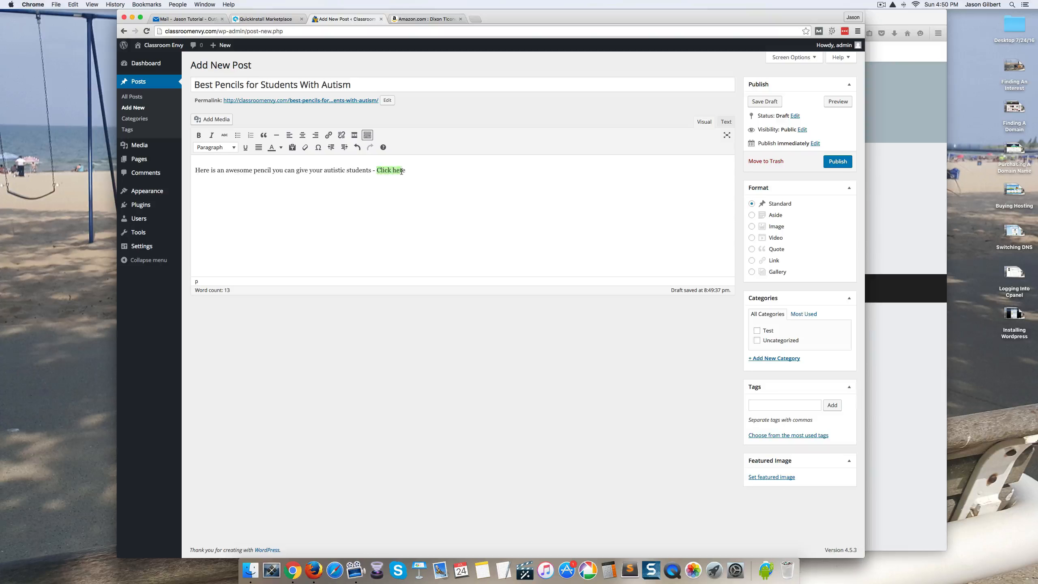
{"action": "left_click", "coordinate": [328, 135]}
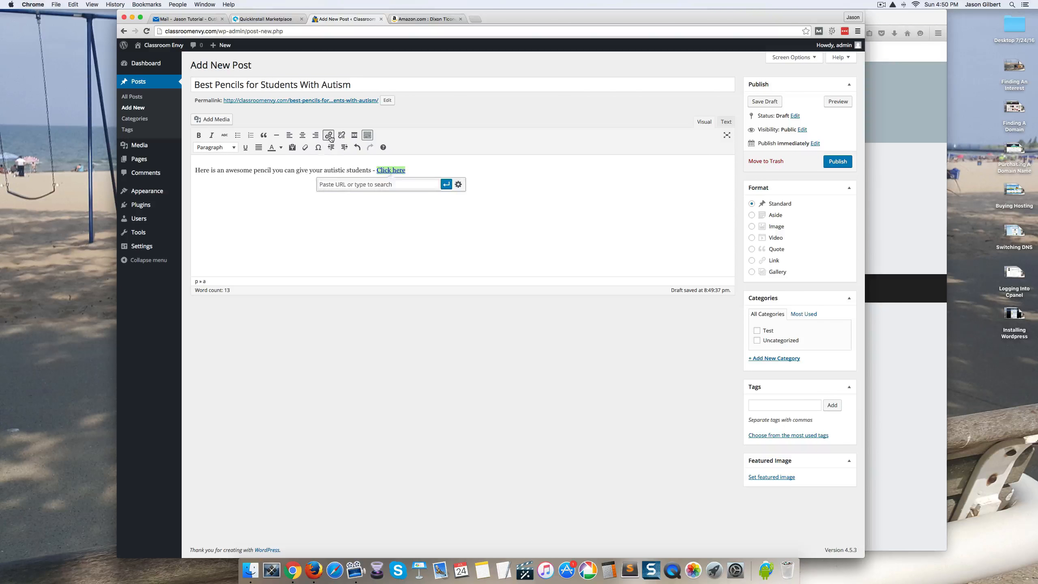
{"action": "right_click", "coordinate": [349, 185]}
{"action": "left_click", "coordinate": [368, 225]}
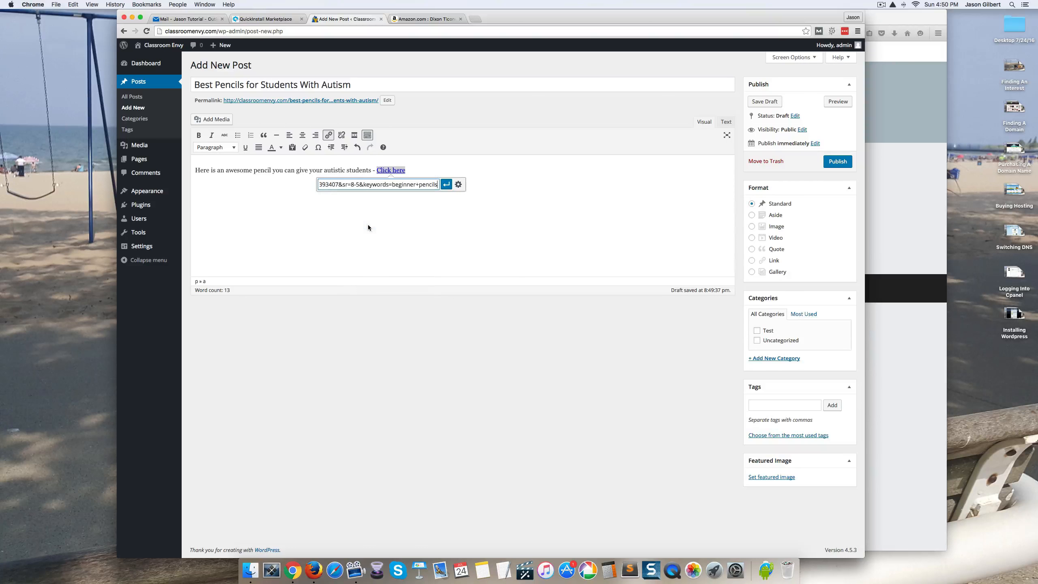
{"action": "left_click", "coordinate": [467, 207]}
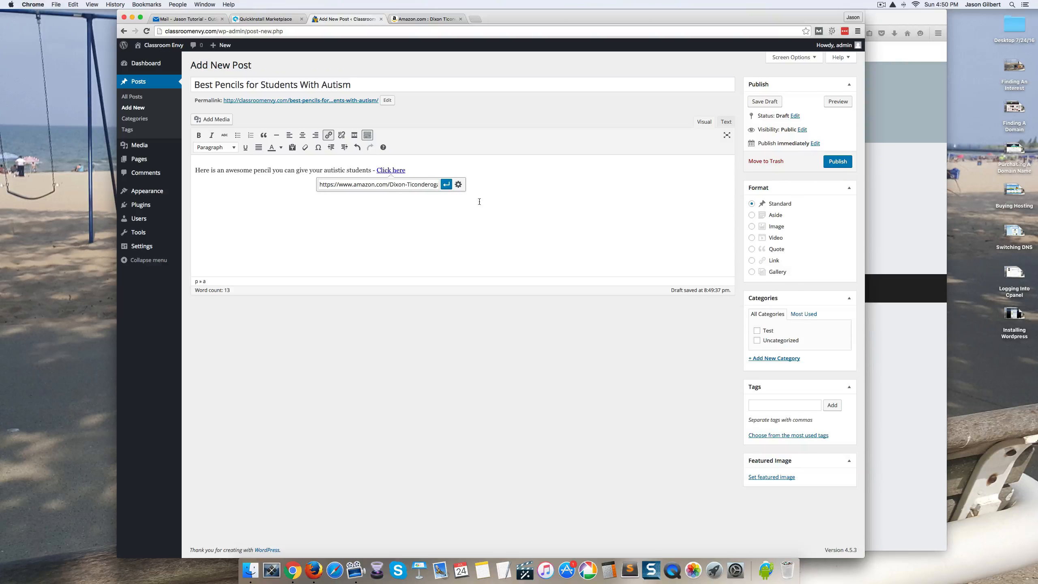
{"action": "left_click", "coordinate": [446, 184]}
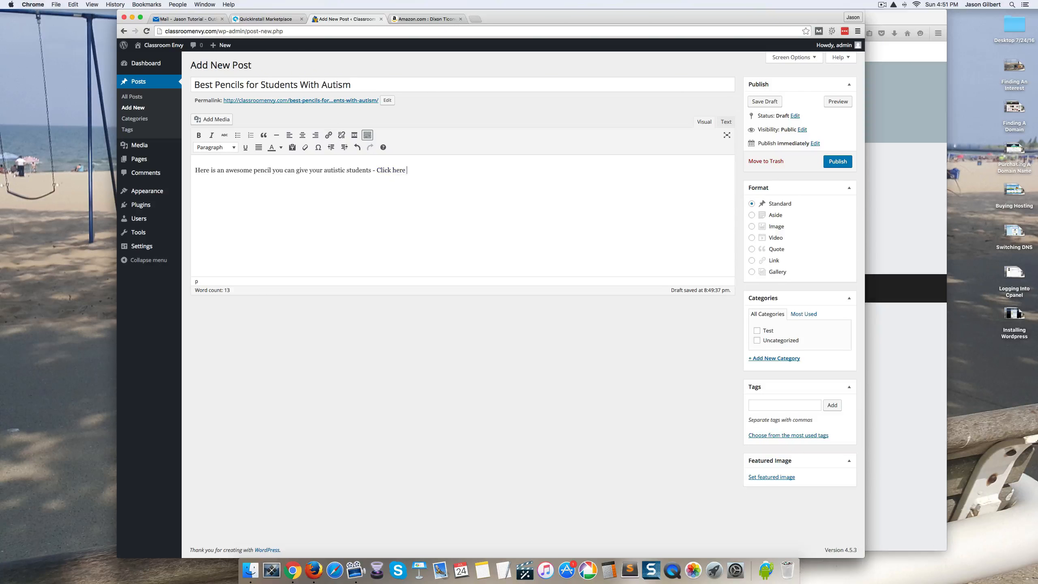
Link the words "Click here" in the post body to the copied Amazon product address and apply the link
{"action": "left_click_drag", "start_coordinate": [405, 171], "coordinate": [377, 170]}
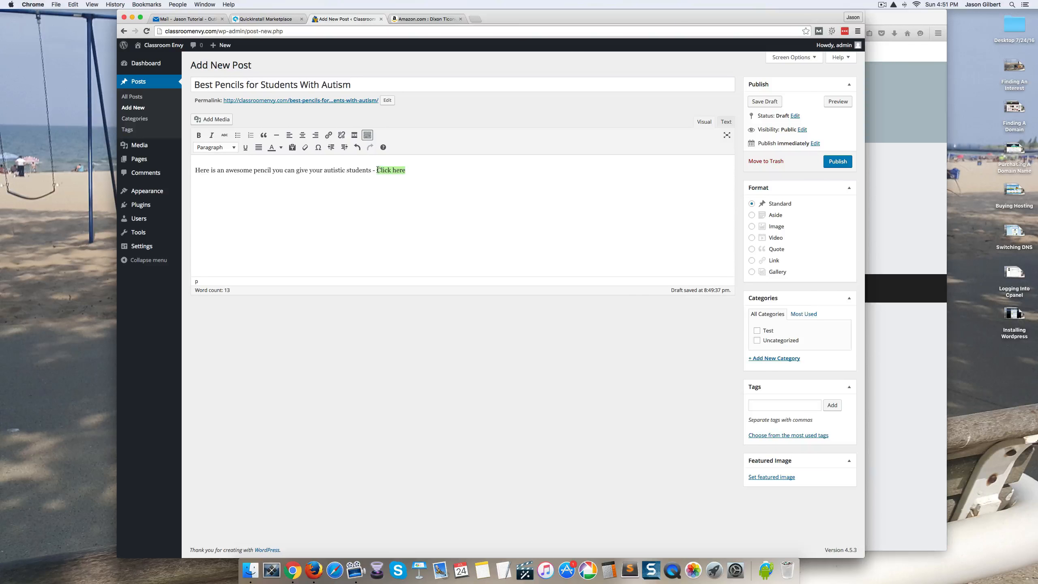
{"action": "left_click", "coordinate": [327, 135]}
{"action": "right_click", "coordinate": [363, 184]}
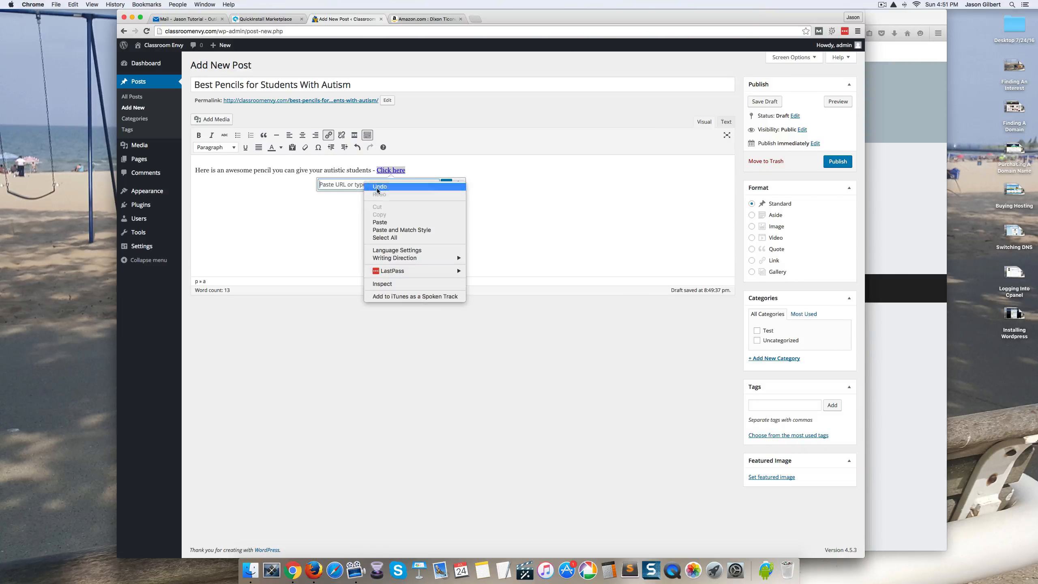
{"action": "left_click", "coordinate": [380, 219]}
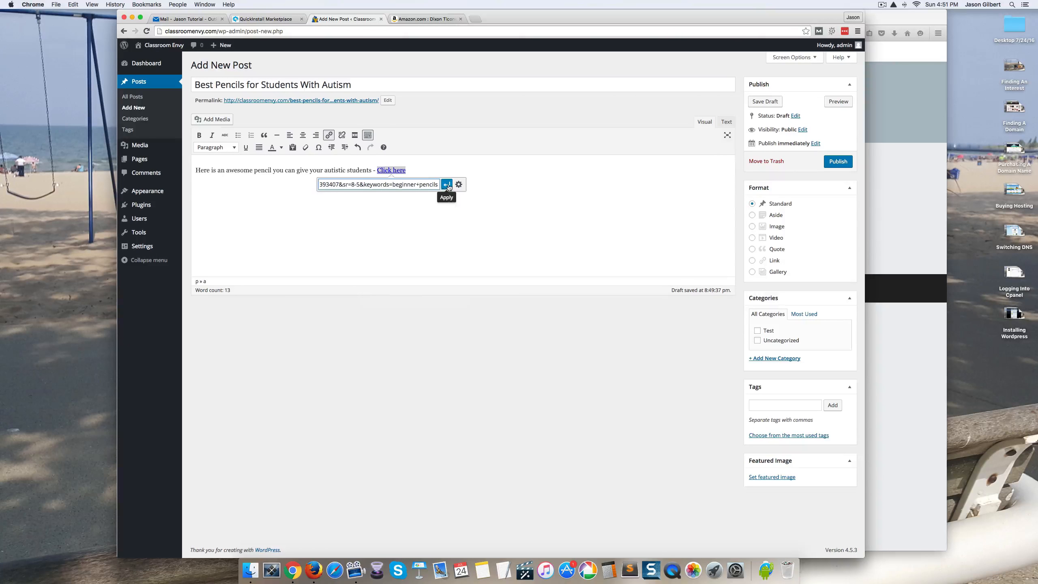
{"action": "left_click", "coordinate": [447, 185]}
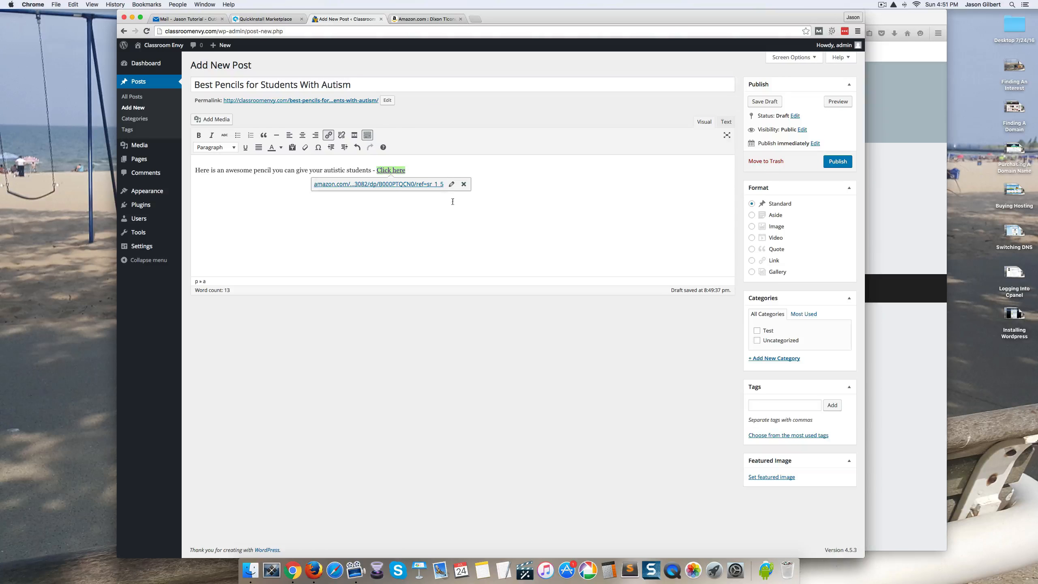
{"action": "left_click", "coordinate": [468, 209]}
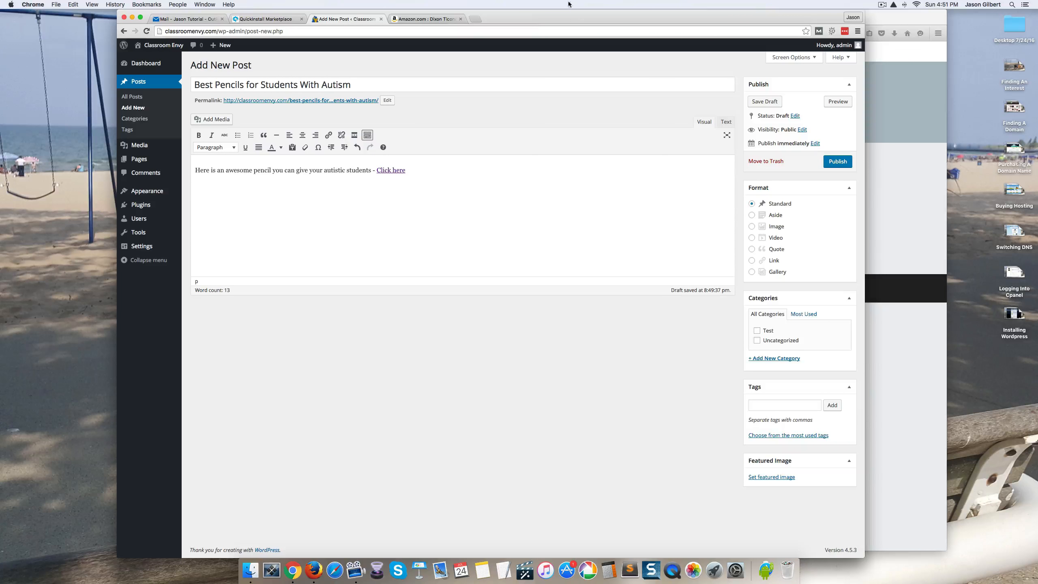
Capture the large pencil photo on the Amazon product page with Snagit as a 560 x 561 image
{"action": "left_click", "coordinate": [425, 19]}
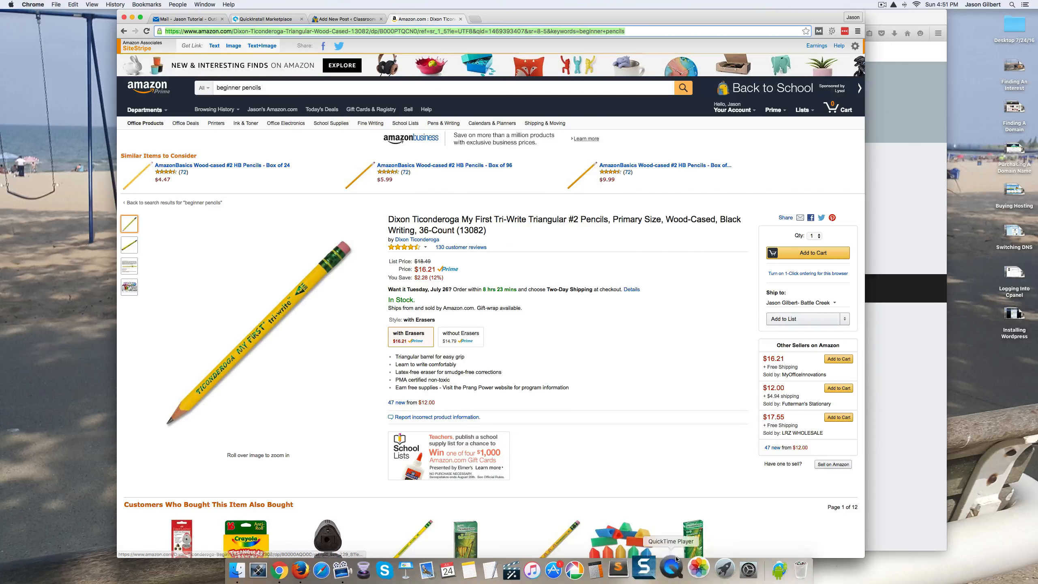
{"action": "left_click", "coordinate": [651, 565]}
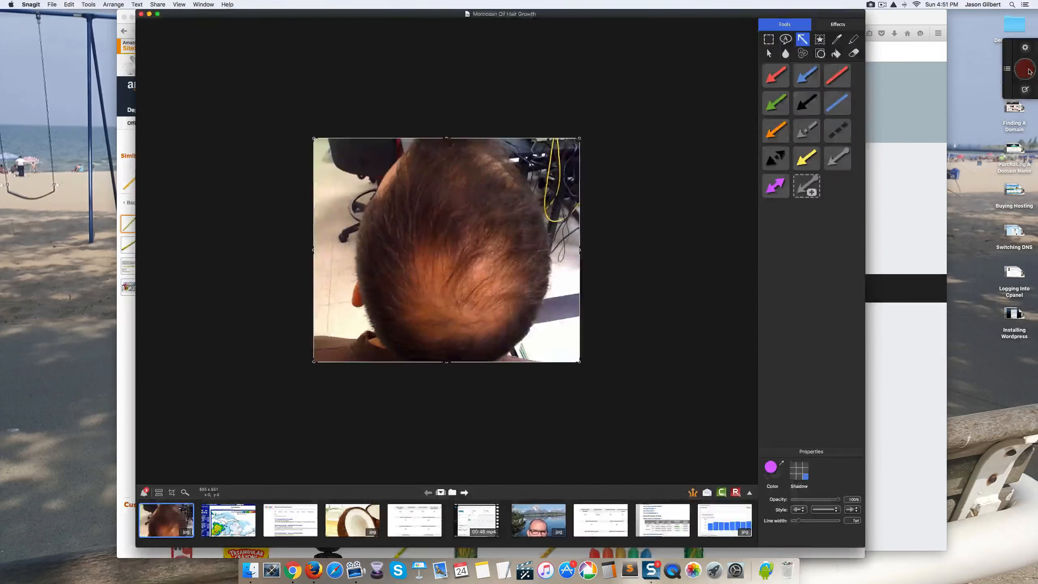
{"action": "left_click", "coordinate": [1027, 71]}
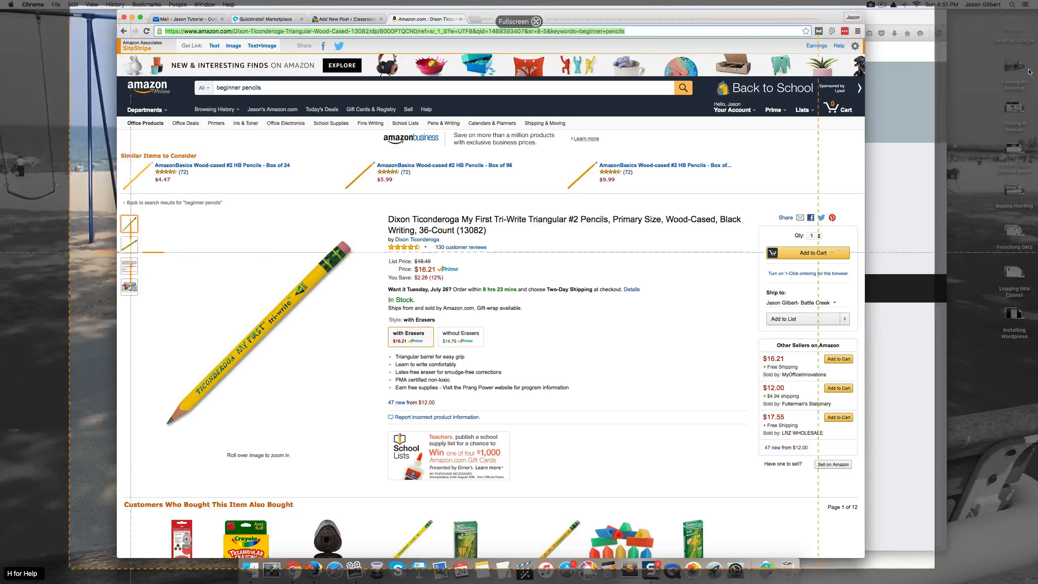
{"action": "left_click_drag", "start_coordinate": [143, 216], "coordinate": [365, 443]}
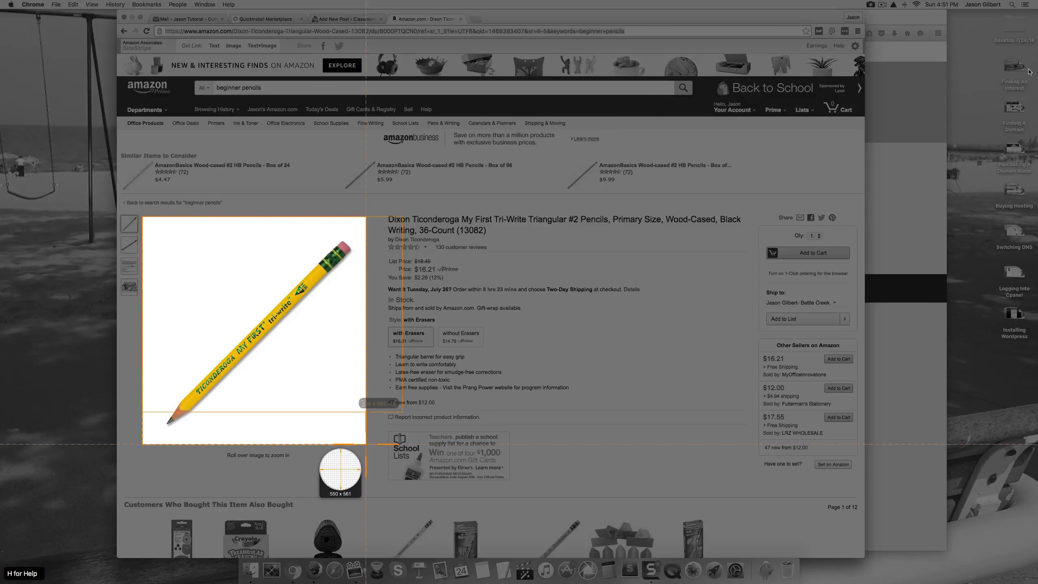
{"action": "left_click_drag", "start_coordinate": [365, 443], "coordinate": [370, 444]}
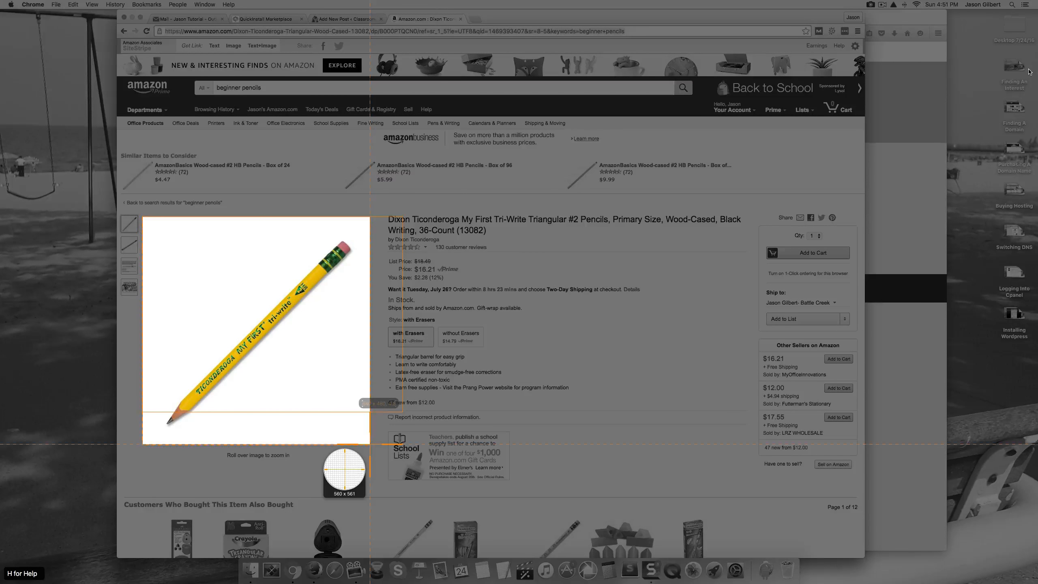
{"action": "left_click_drag", "start_coordinate": [370, 443], "coordinate": [370, 443]}
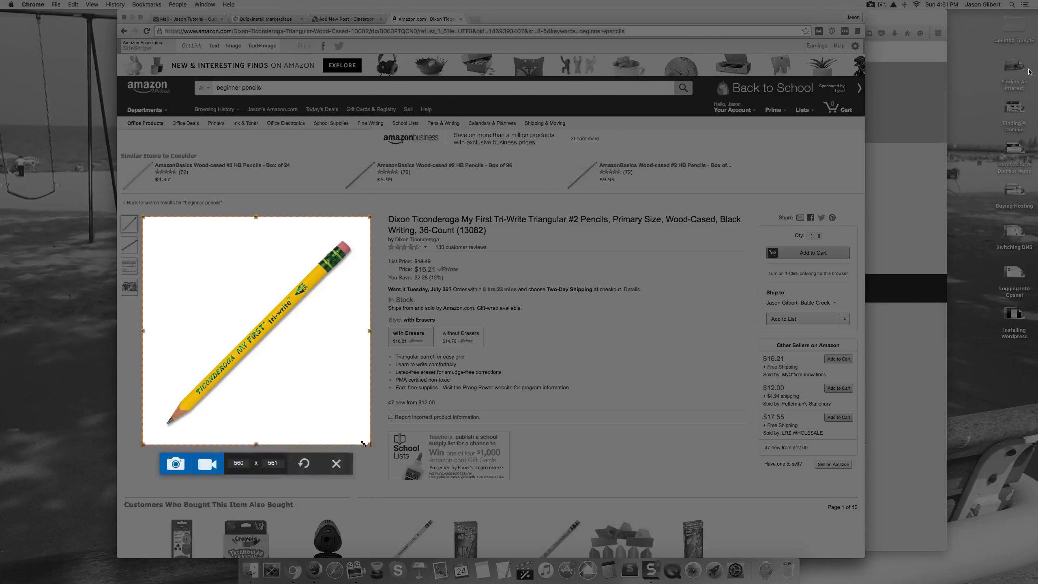
{"action": "left_click", "coordinate": [176, 472]}
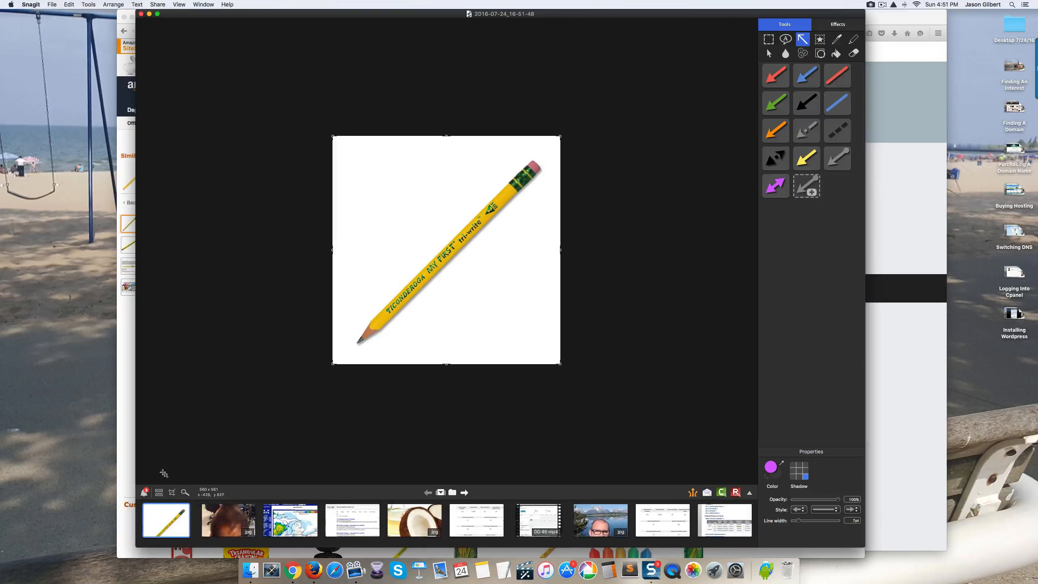
Save the pencil capture as a JPEG named "Pencil" in the Autosaved Captures folder
{"action": "left_click", "coordinate": [52, 5]}
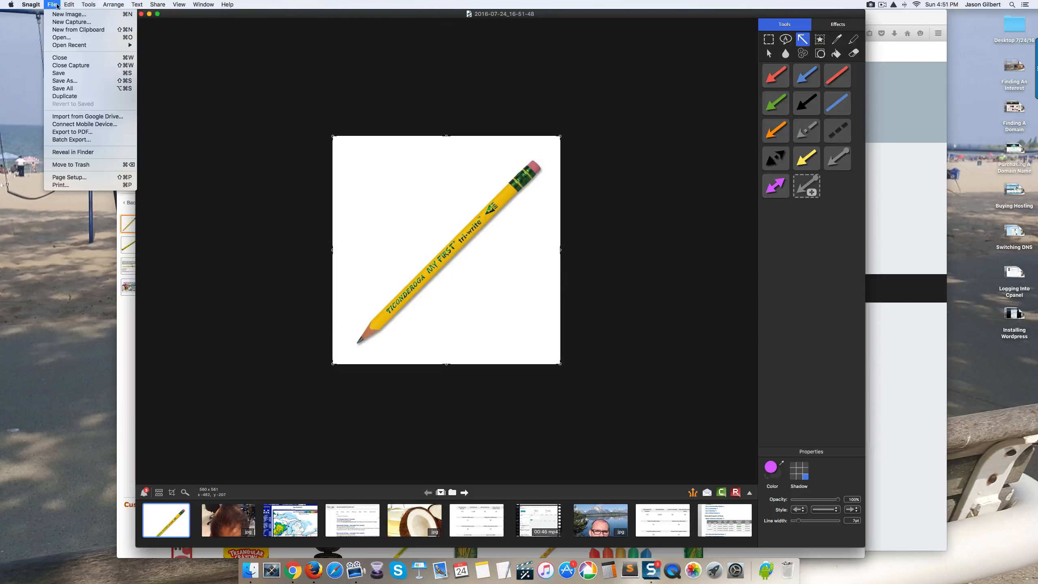
{"action": "left_click", "coordinate": [61, 81]}
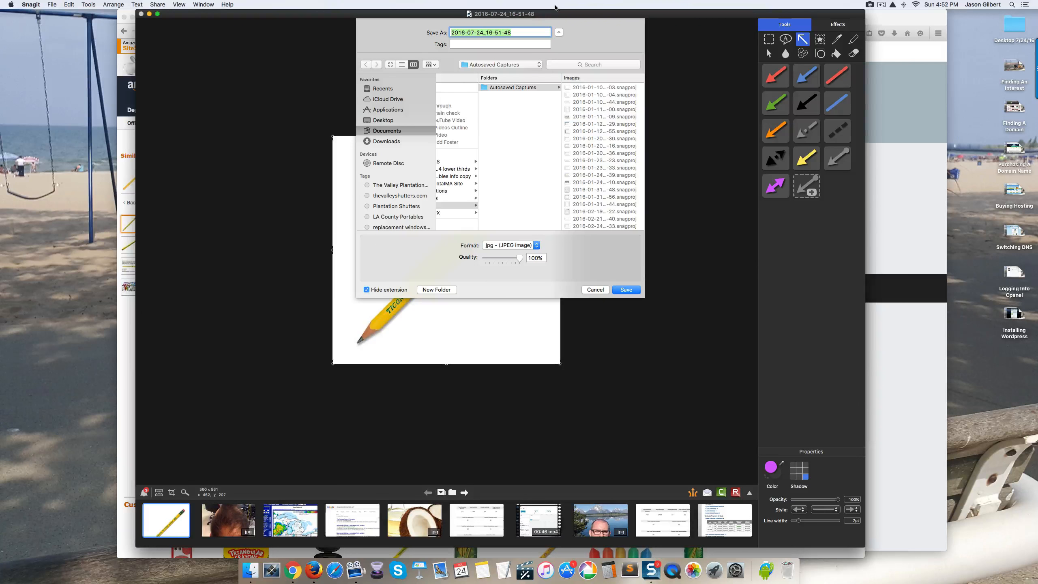
{"action": "type", "text": "Pencil"}
{"action": "left_click", "coordinate": [626, 290]}
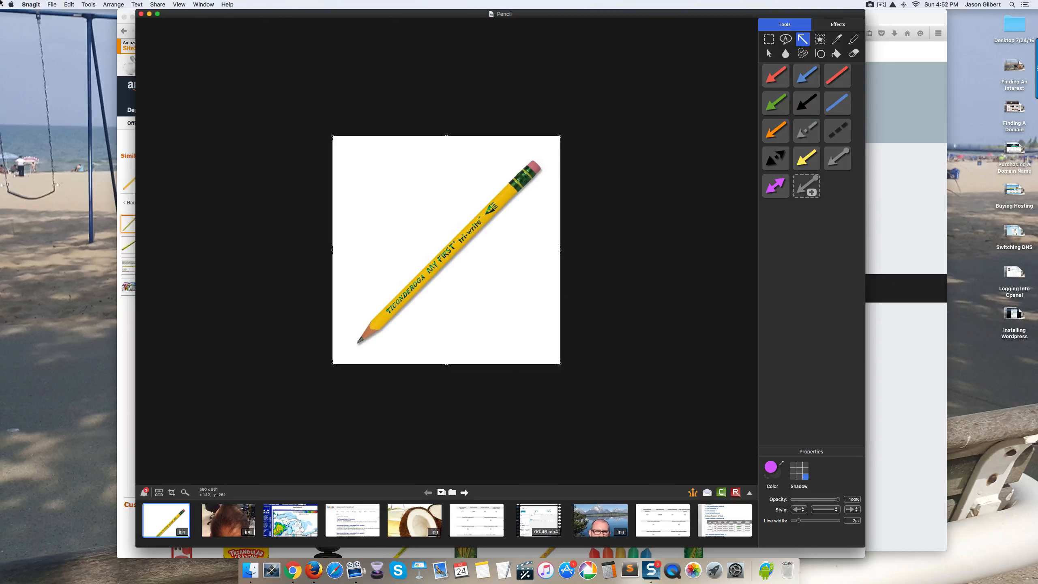
Save a JPEG copy of the "Pencil" capture to the Desktop and close the Snagit editor
{"action": "left_click", "coordinate": [52, 4]}
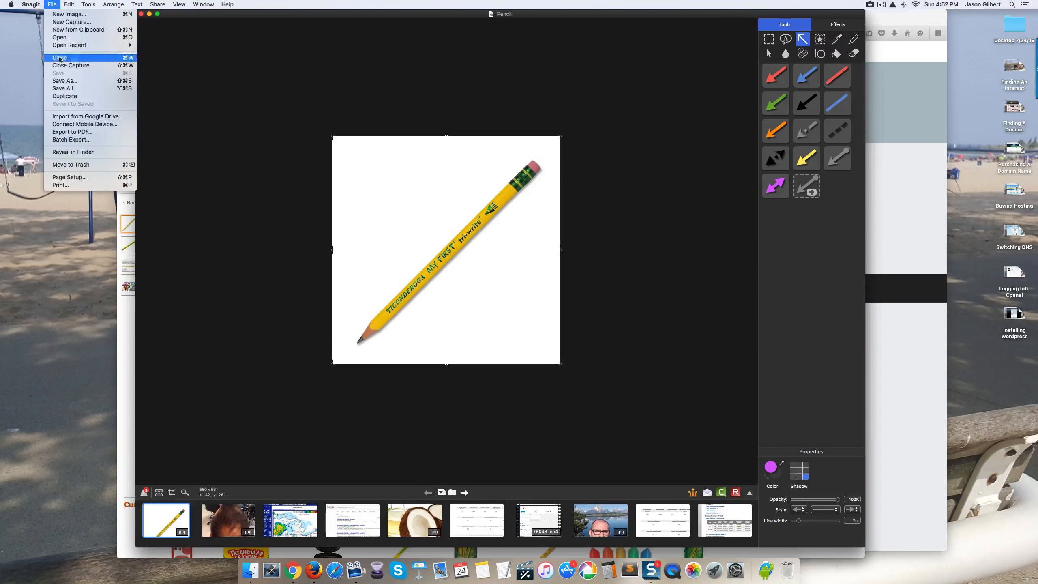
{"action": "left_click", "coordinate": [63, 81]}
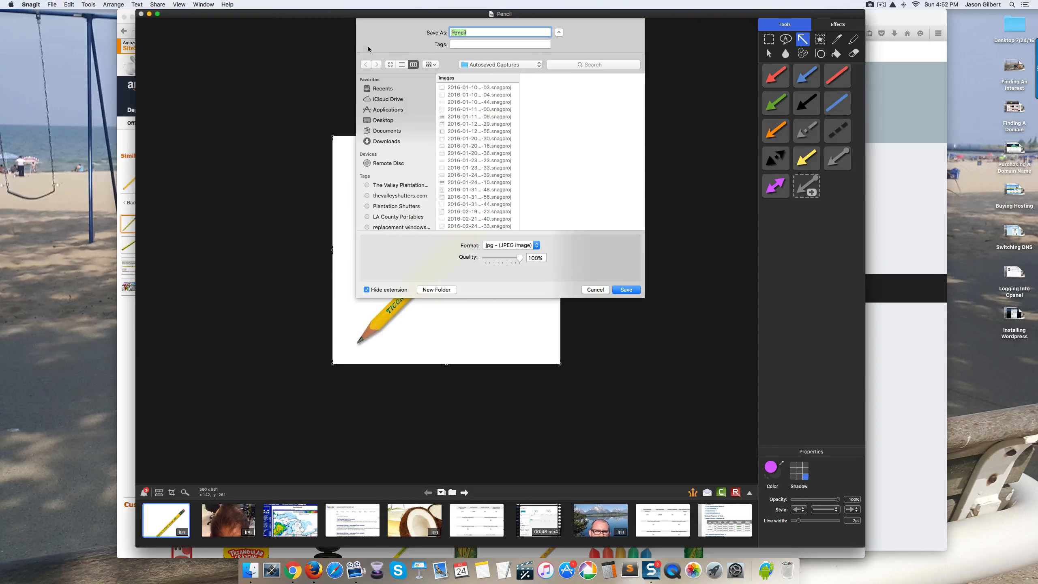
{"action": "left_click", "coordinate": [528, 65]}
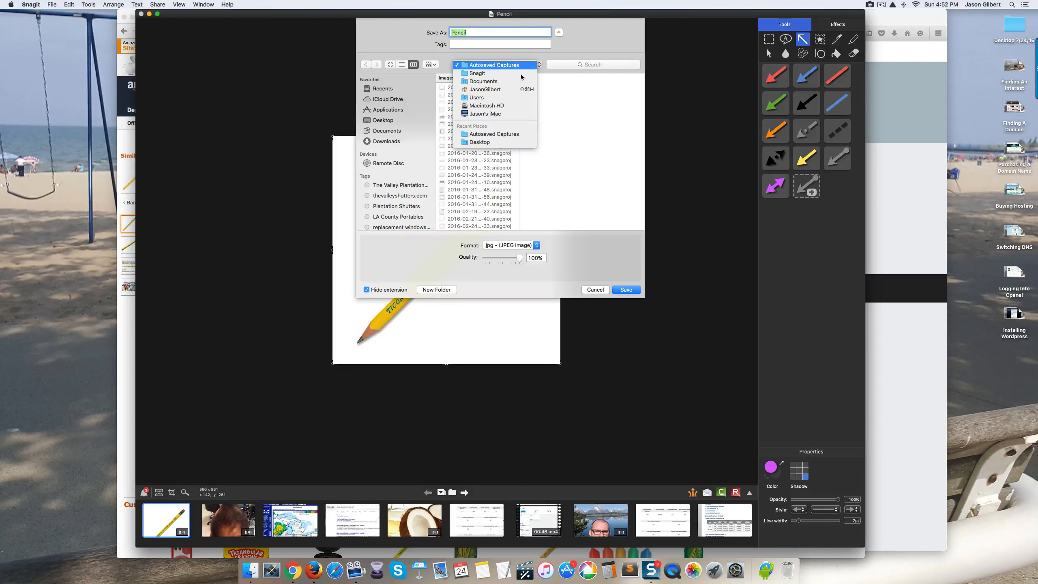
{"action": "left_click", "coordinate": [485, 142]}
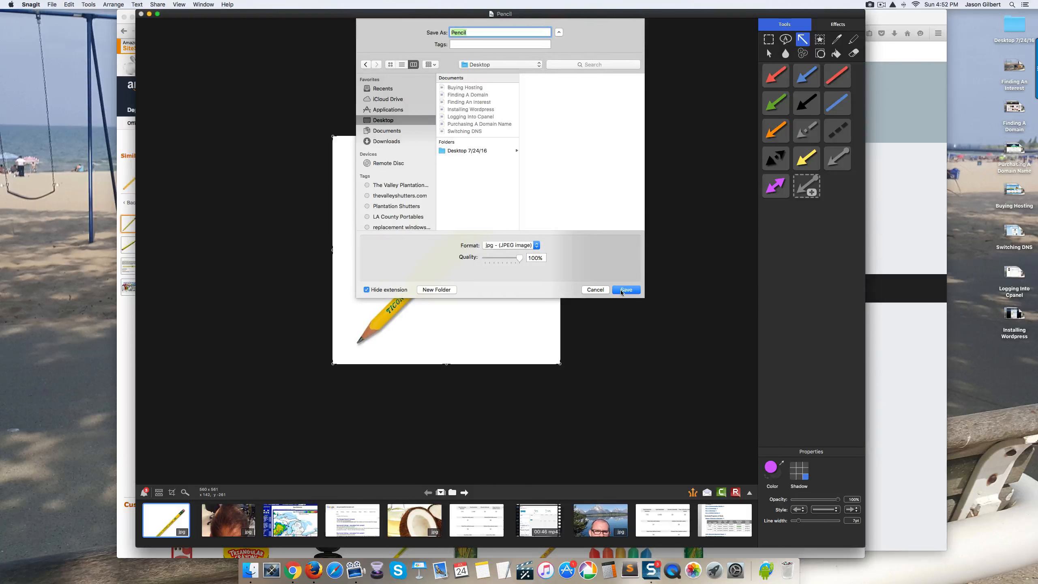
{"action": "left_click", "coordinate": [621, 291]}
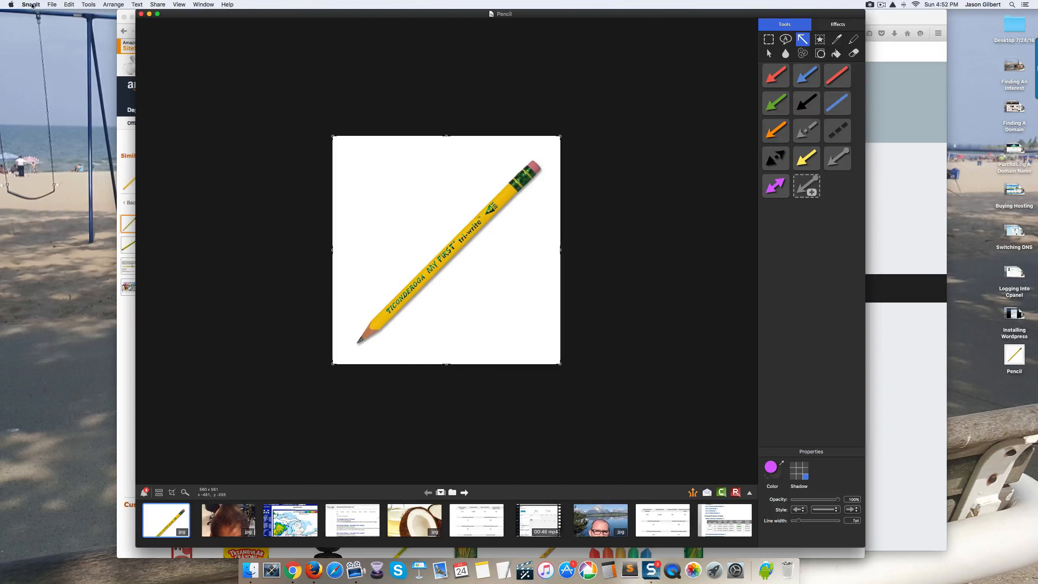
{"action": "left_click", "coordinate": [141, 14]}
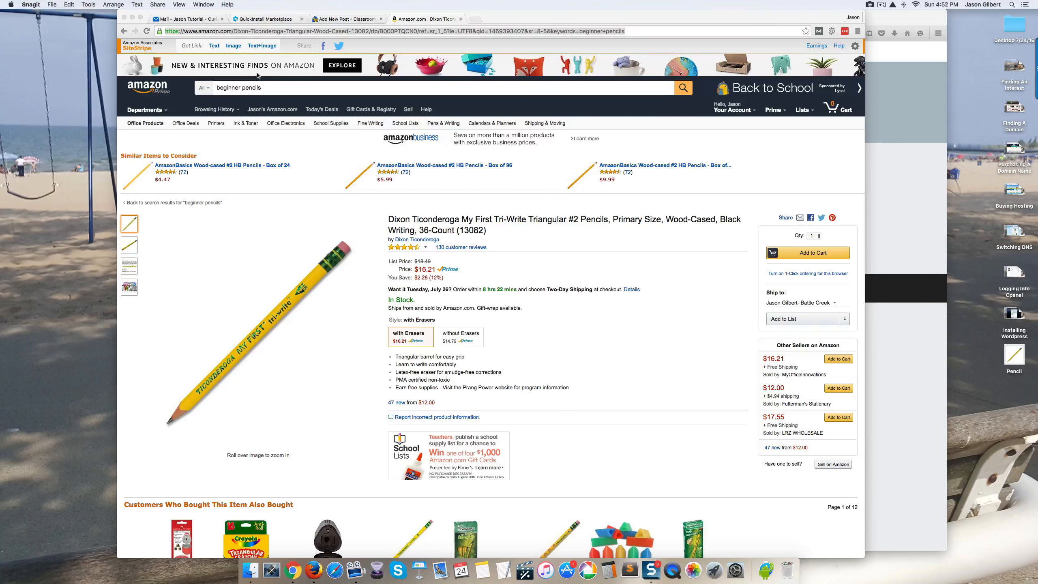
Return to the WordPress post in Chrome and add the paragraph "This is the pencil" below the linked sentence
{"action": "left_click", "coordinate": [333, 19]}
{"action": "key", "text": "Return"}
{"action": "type", "text": "This is the pencil"}
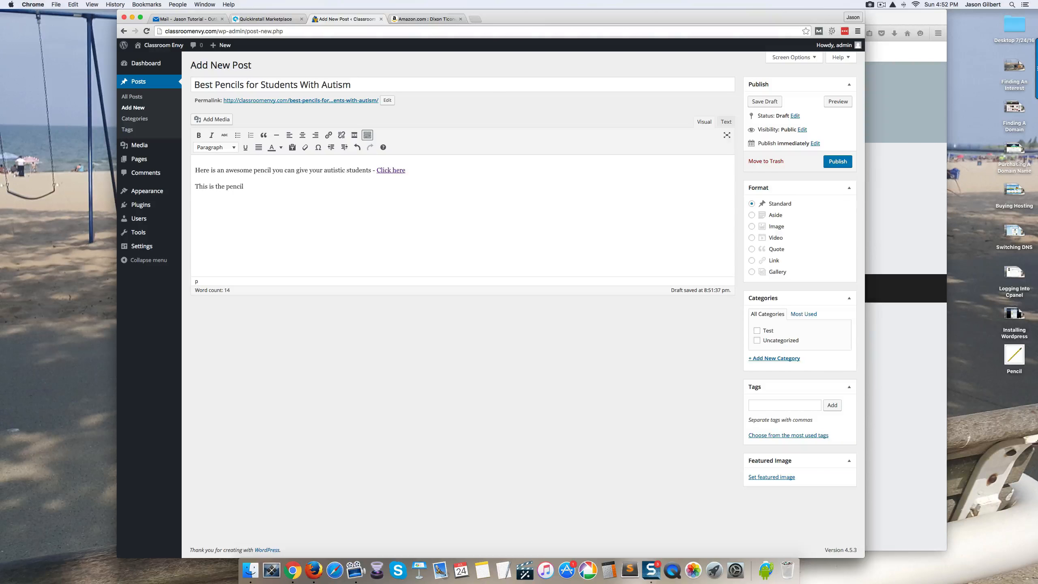
Upload the Desktop's Pencil image to the post's media, with description "Pencil" and alt text "Yellow Beginner Pencil"
{"action": "left_click", "coordinate": [208, 119]}
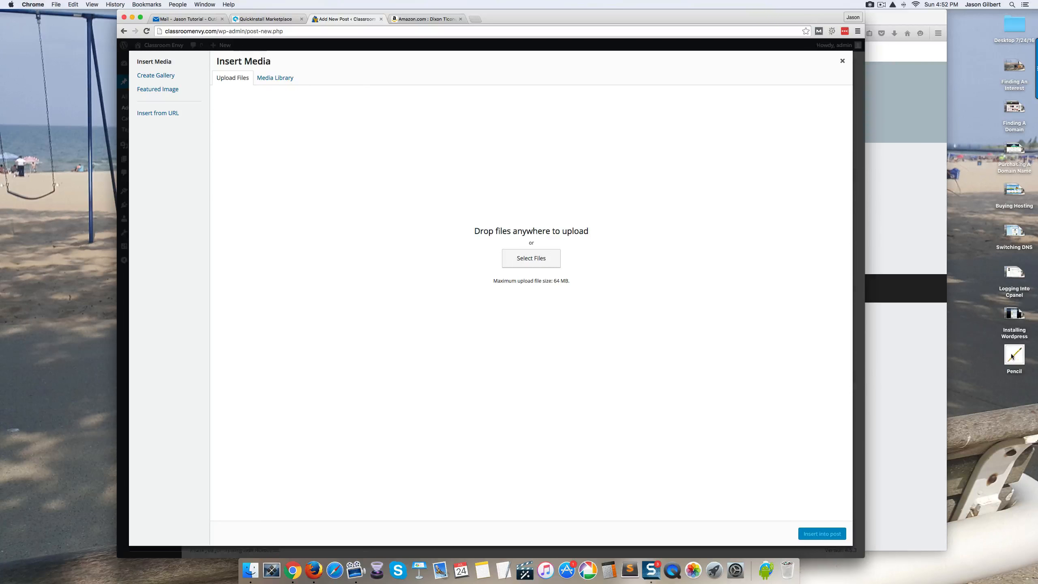
{"action": "mouse_move", "coordinate": [1014, 354]}
{"action": "left_mouse_down"}
{"action": "mouse_move", "coordinate": [614, 282]}
{"action": "mouse_move", "coordinate": [549, 242]}
{"action": "mouse_move", "coordinate": [548, 259]}
{"action": "left_mouse_up"}
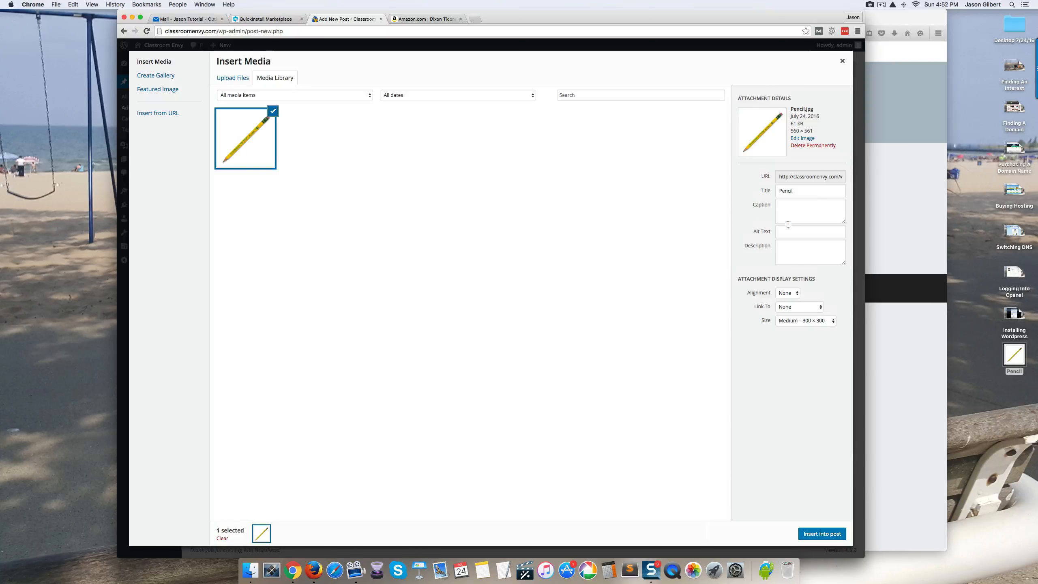
{"action": "left_click", "coordinate": [810, 250]}
{"action": "type", "text": "Pencil"}
{"action": "left_click", "coordinate": [797, 230]}
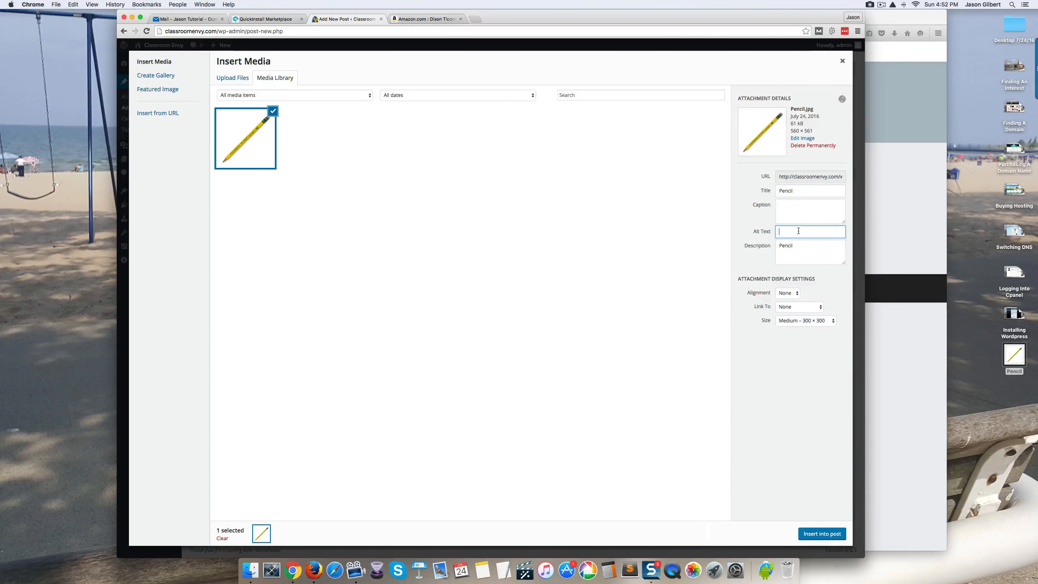
{"action": "type", "text": "Yellow Beginner Pencil"}
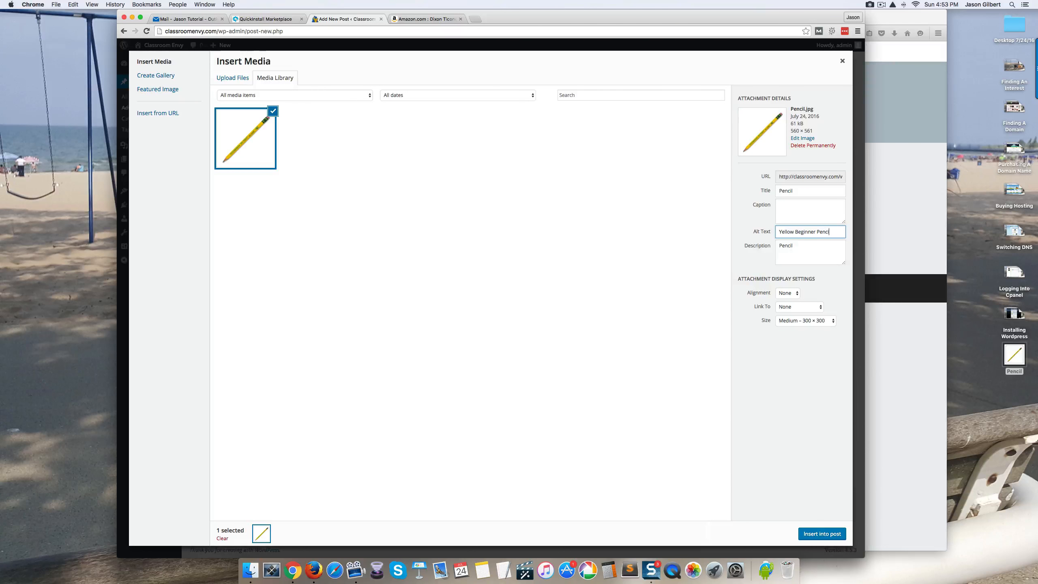
Insert the selected Pencil image at Medium – 300 × 300 into the post and publish the post
{"action": "left_click", "coordinate": [822, 534]}
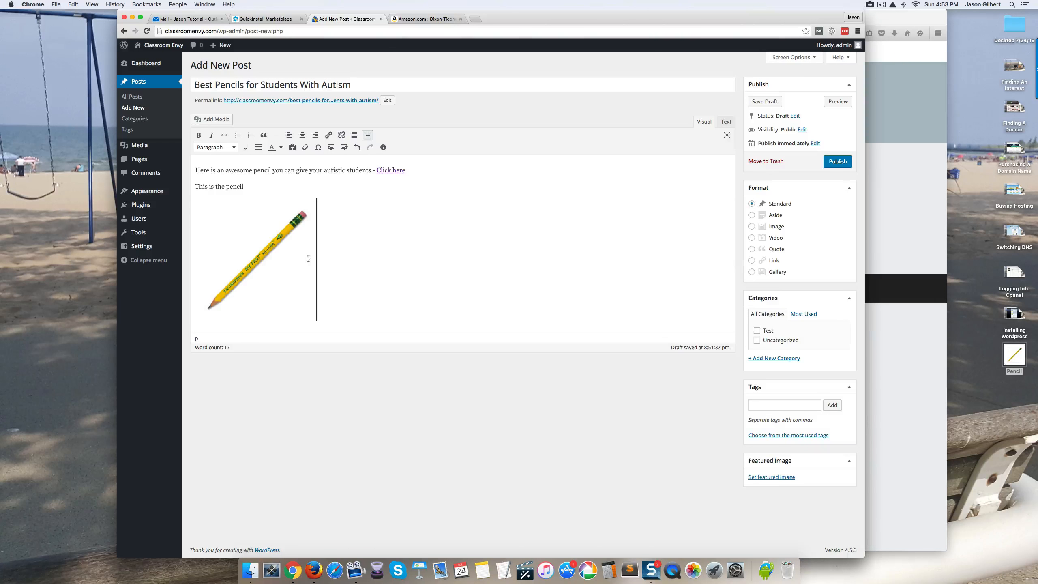
{"action": "left_click", "coordinate": [835, 164]}
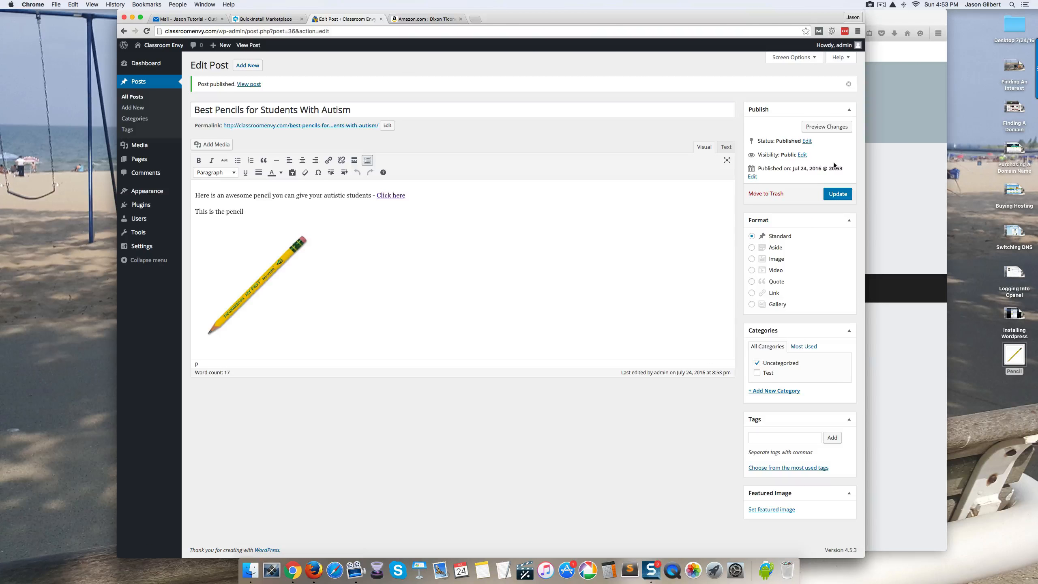
Switch to Firefox, reload the site's home page and view the "Best Pencils for Students With Autism" post from the blog
{"action": "left_click", "coordinate": [898, 54]}
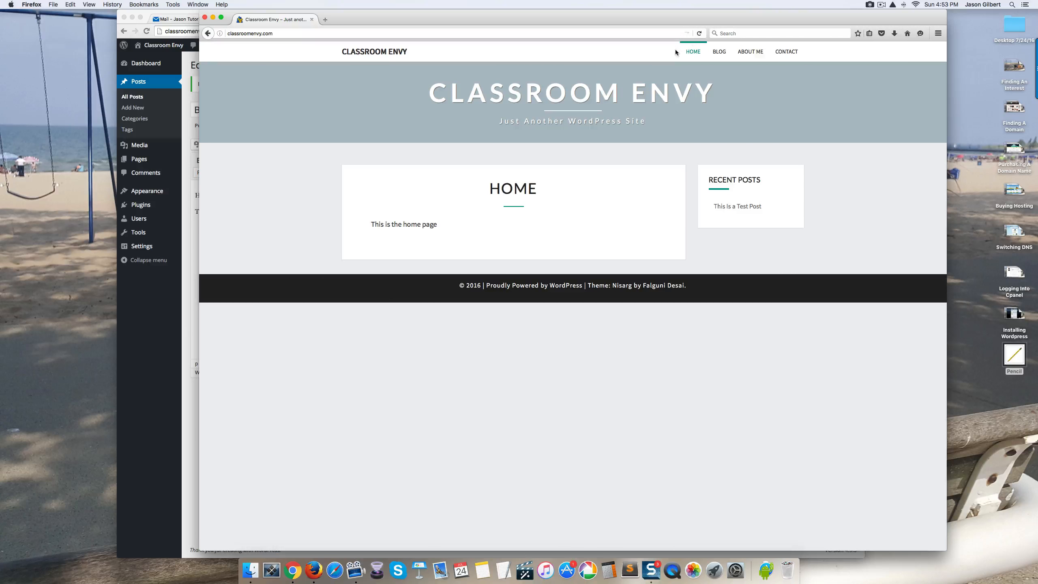
{"action": "left_click", "coordinate": [361, 54]}
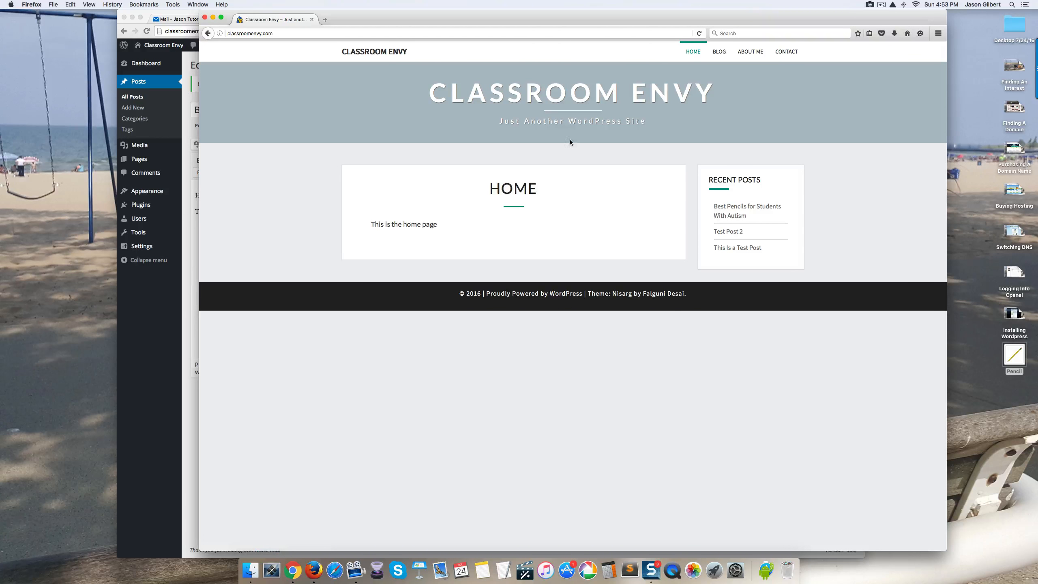
{"action": "left_click", "coordinate": [719, 51]}
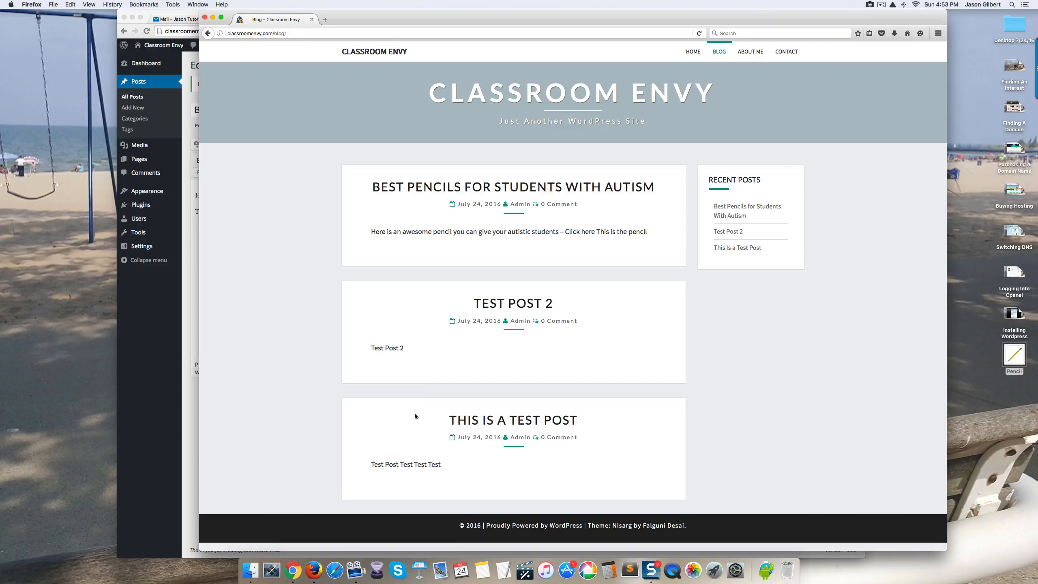
{"action": "left_click", "coordinate": [526, 186]}
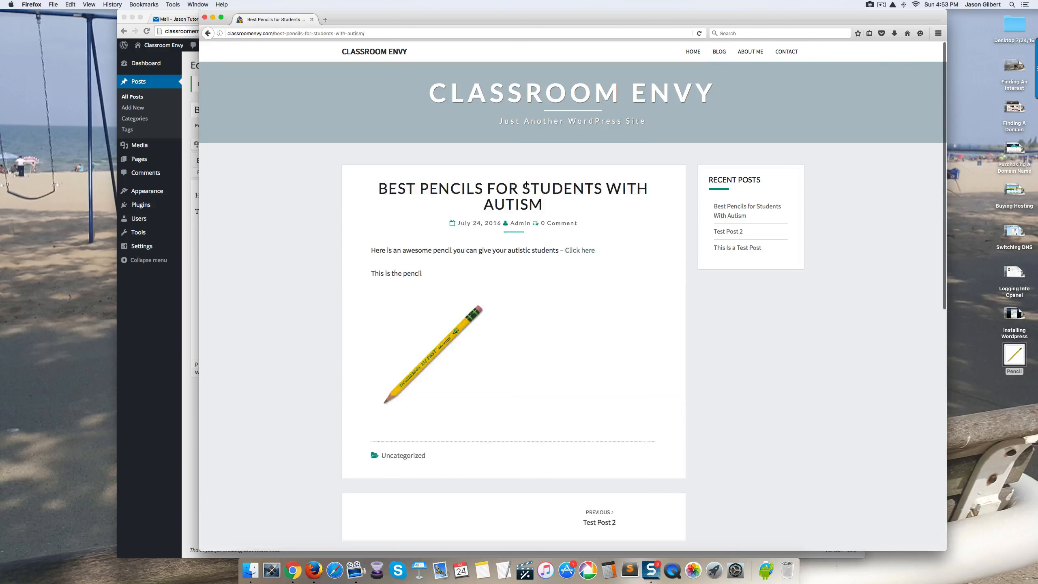
{"action": "scroll", "coordinate": [525, 185], "scroll_direction": "down", "scroll_amount": 2}
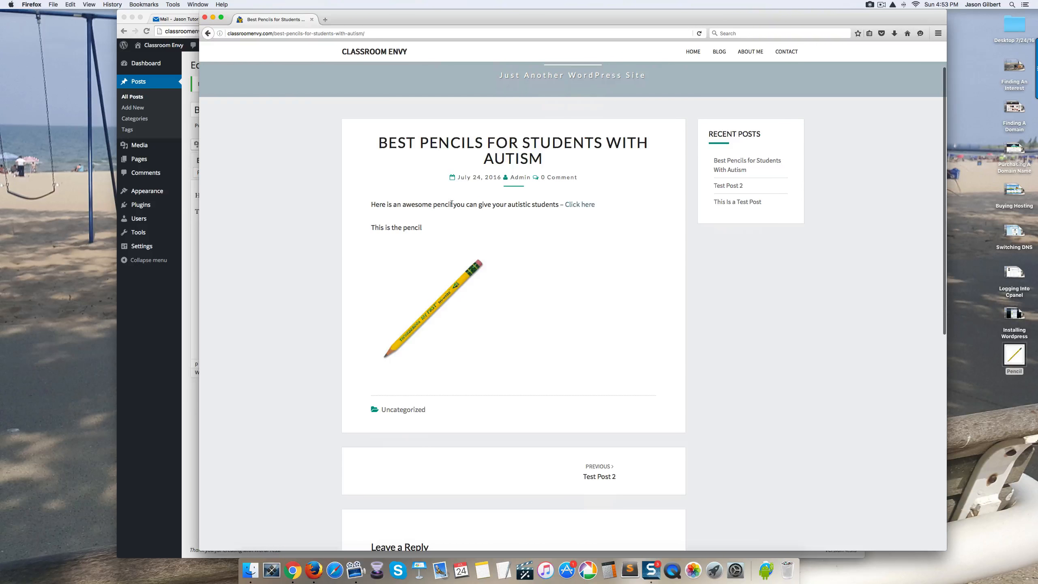
Follow the post's "Click here" link to check the Amazon product page and its price, and return to the post
{"action": "left_click", "coordinate": [583, 206]}
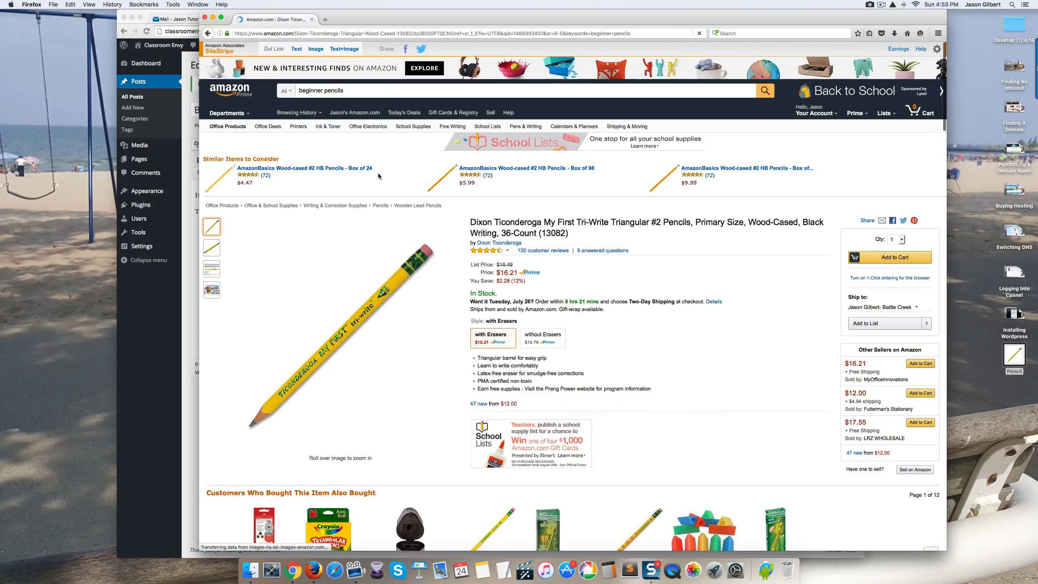
{"action": "scroll", "coordinate": [531, 245], "scroll_direction": "down", "scroll_amount": 1}
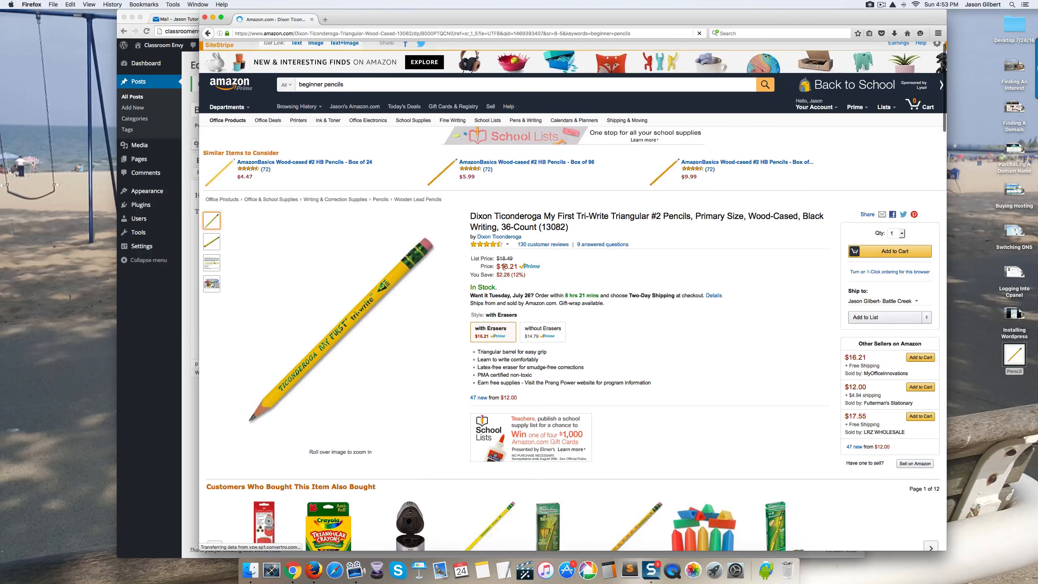
{"action": "left_click_drag", "start_coordinate": [497, 266], "coordinate": [520, 269]}
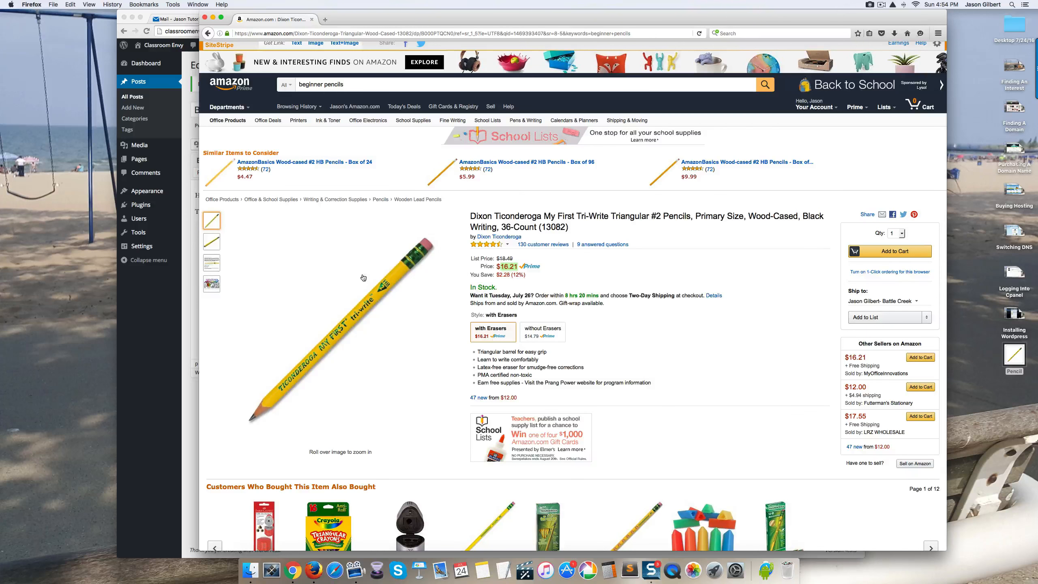
{"action": "left_click", "coordinate": [207, 32]}
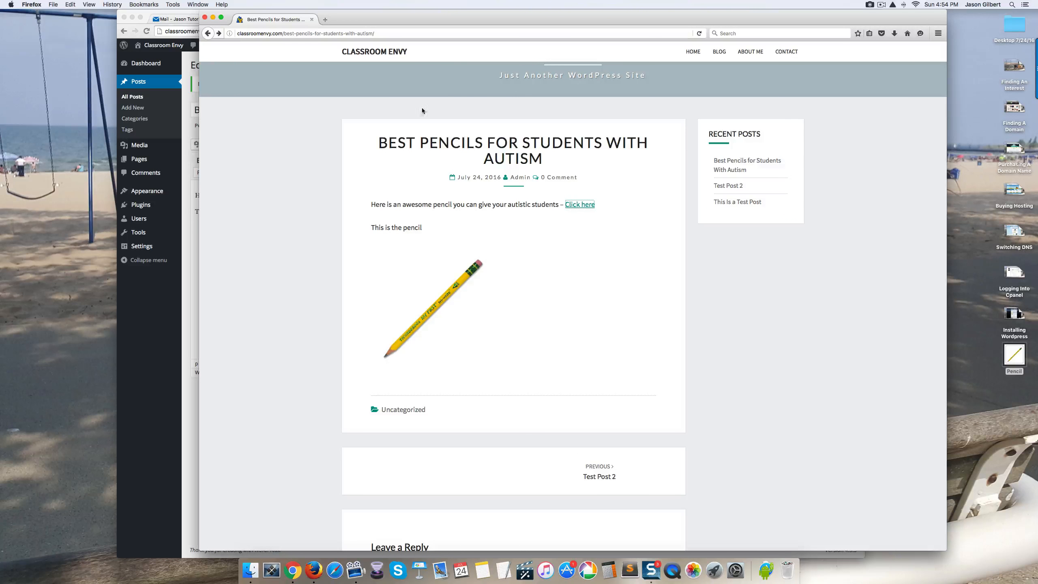
{"action": "scroll", "coordinate": [533, 83], "scroll_direction": "up", "scroll_amount": 2}
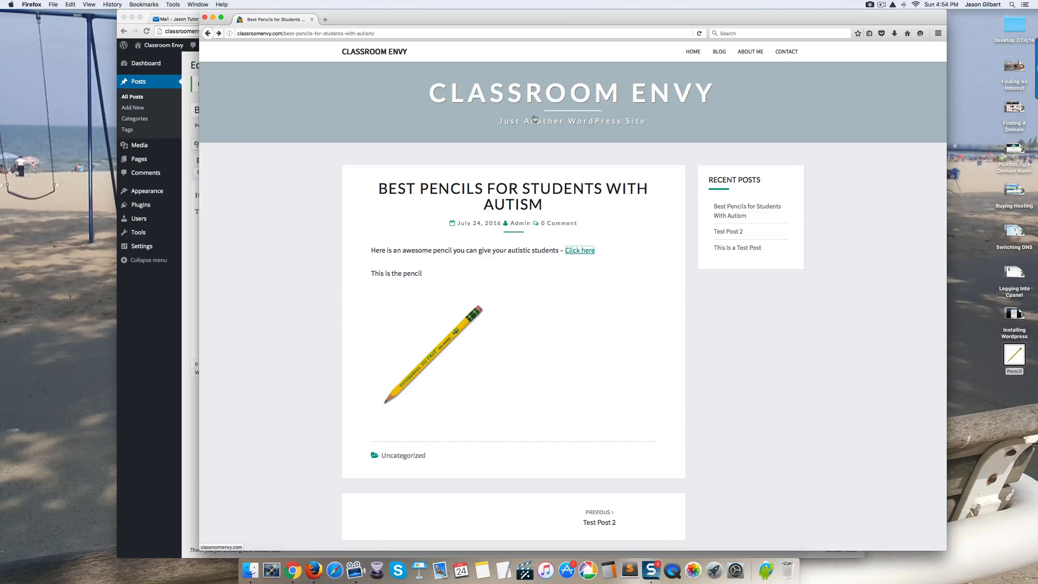
Switch to Chrome, customize the site identity with the tagline "Don't Be Envious Of Our Sweet Classroom", and publish the change
{"action": "left_click", "coordinate": [151, 315]}
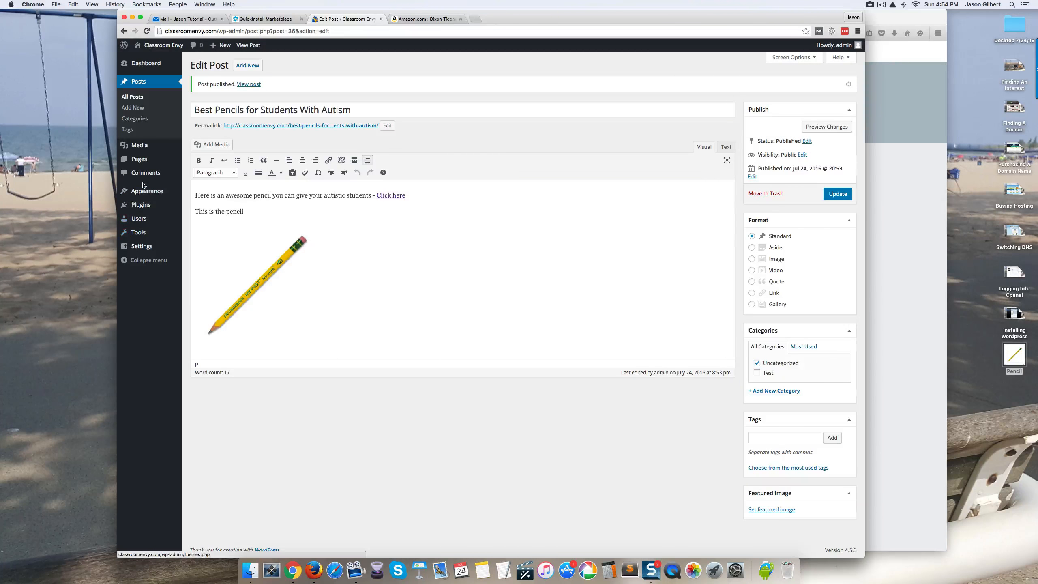
{"action": "mouse_move", "coordinate": [140, 191]}
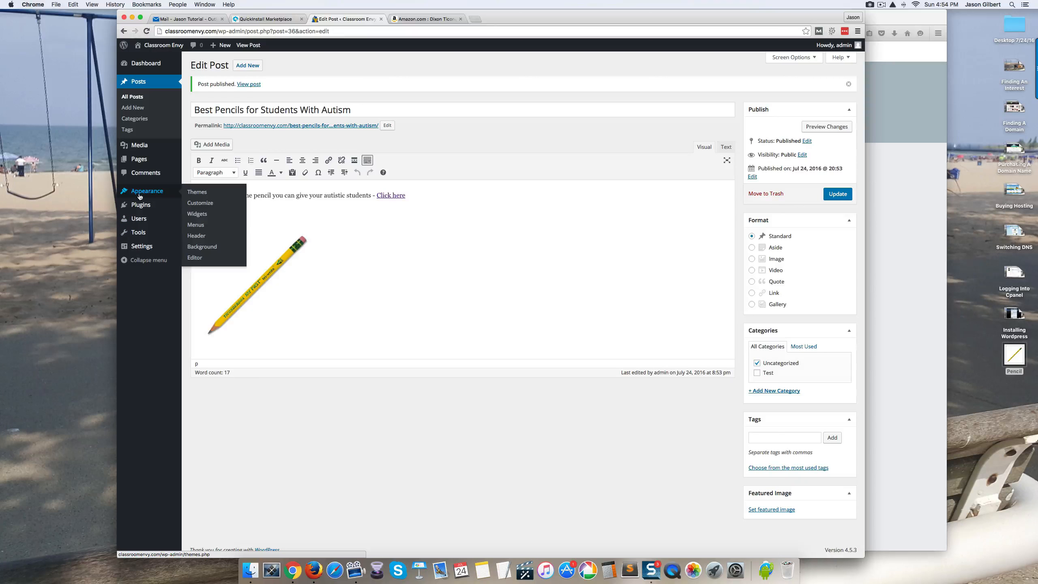
{"action": "left_click", "coordinate": [198, 204]}
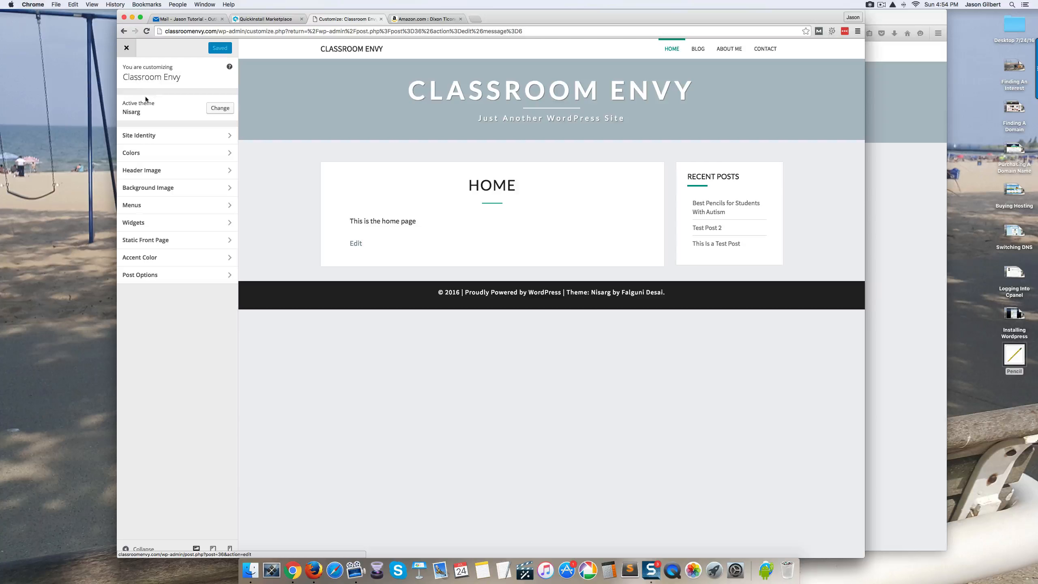
{"action": "left_click", "coordinate": [149, 140]}
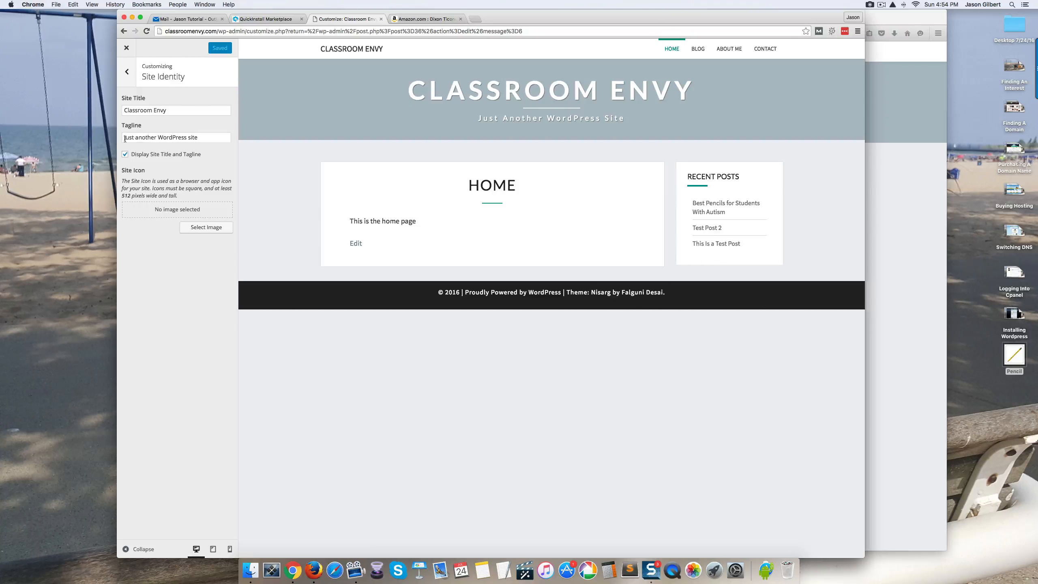
{"action": "triple_click", "coordinate": [199, 138]}
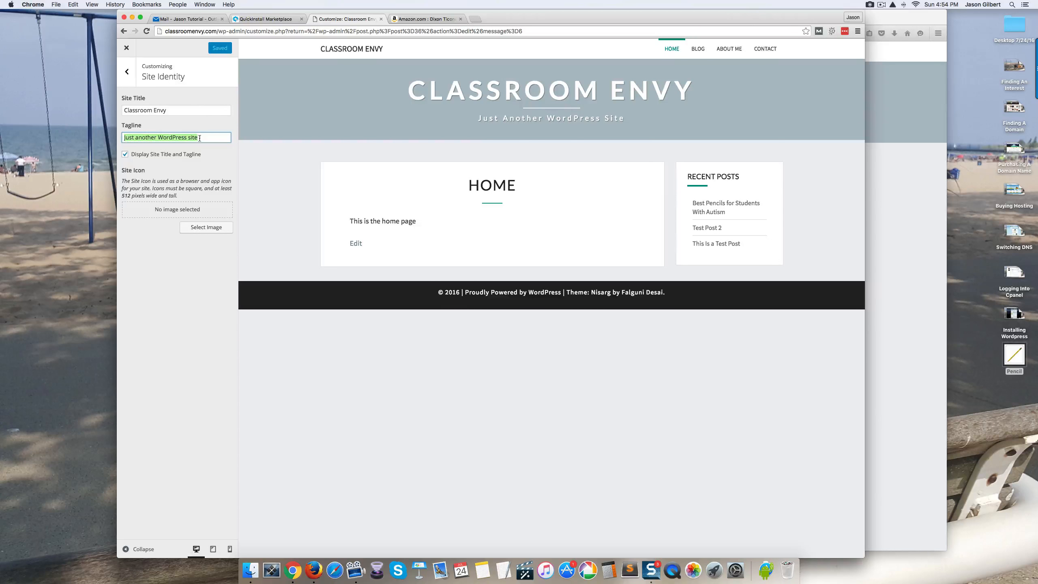
{"action": "type", "text": "Don't B"}
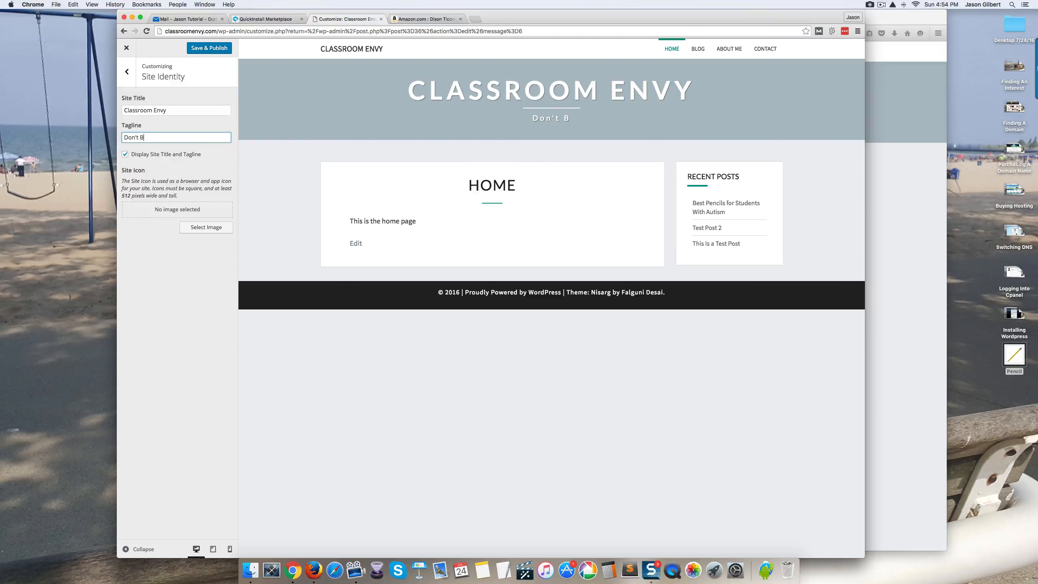
{"action": "type", "text": "e Envious Of Our Sweet Classroom"}
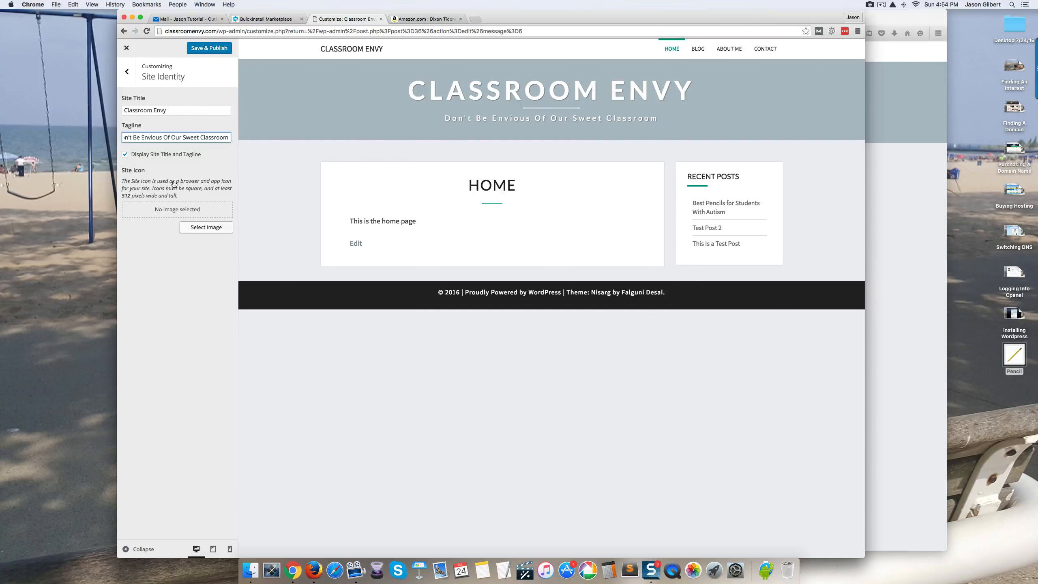
{"action": "left_click", "coordinate": [202, 52]}
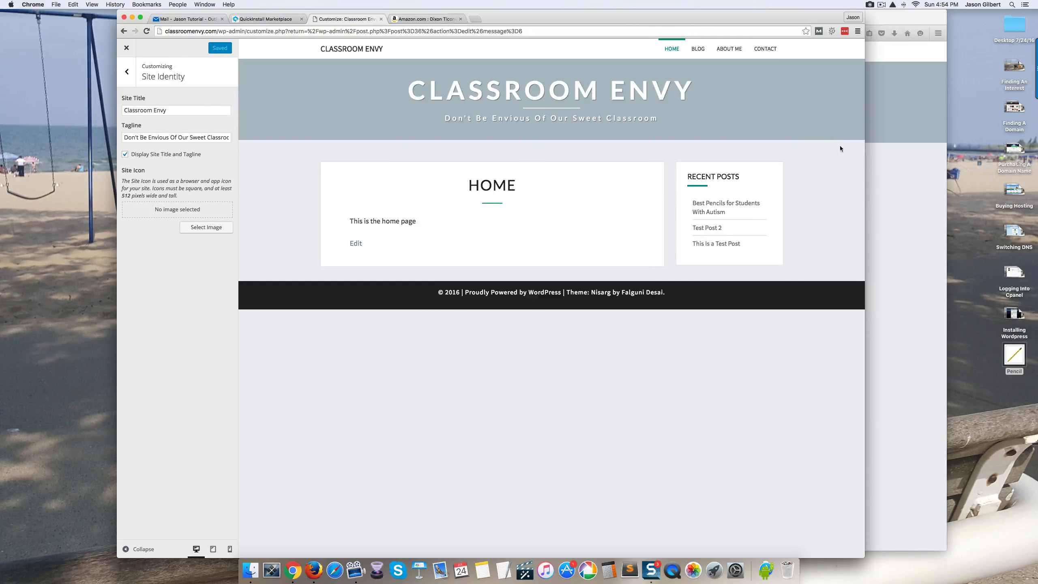
Switch to Firefox and reload the pencil post to check the tagline in the site header
{"action": "left_click", "coordinate": [876, 174]}
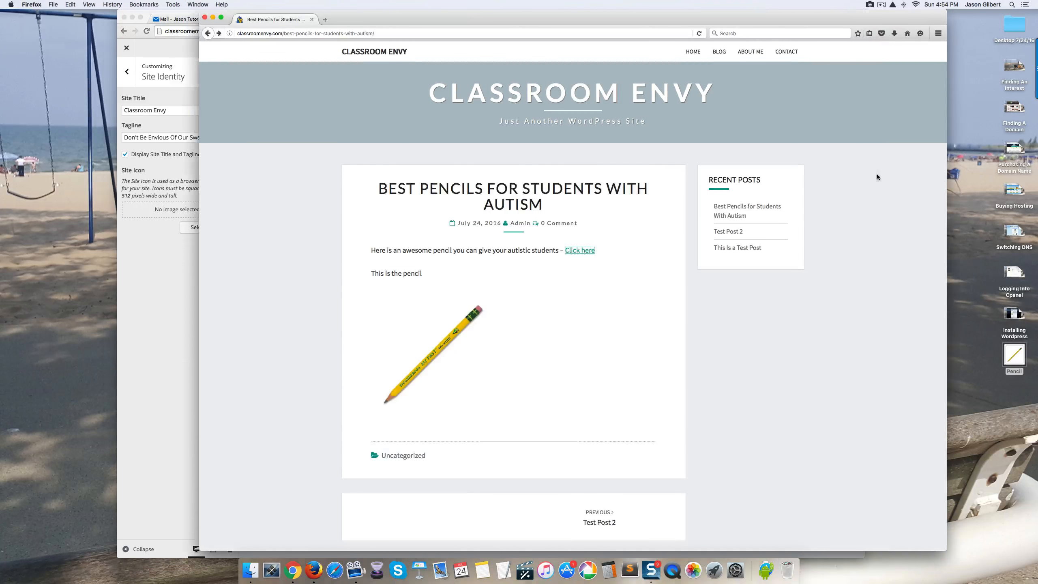
{"action": "left_click", "coordinate": [699, 33]}
{"action": "left_click_drag", "start_coordinate": [380, 19], "coordinate": [407, 15]}
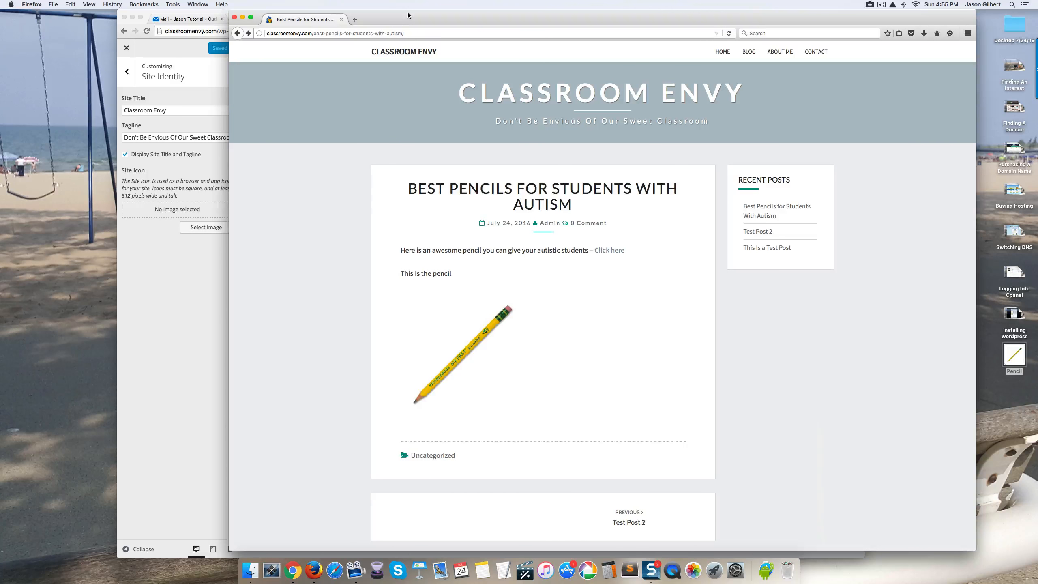
Return to Chrome and close the site customizer to get back to the post editor
{"action": "left_click", "coordinate": [180, 275]}
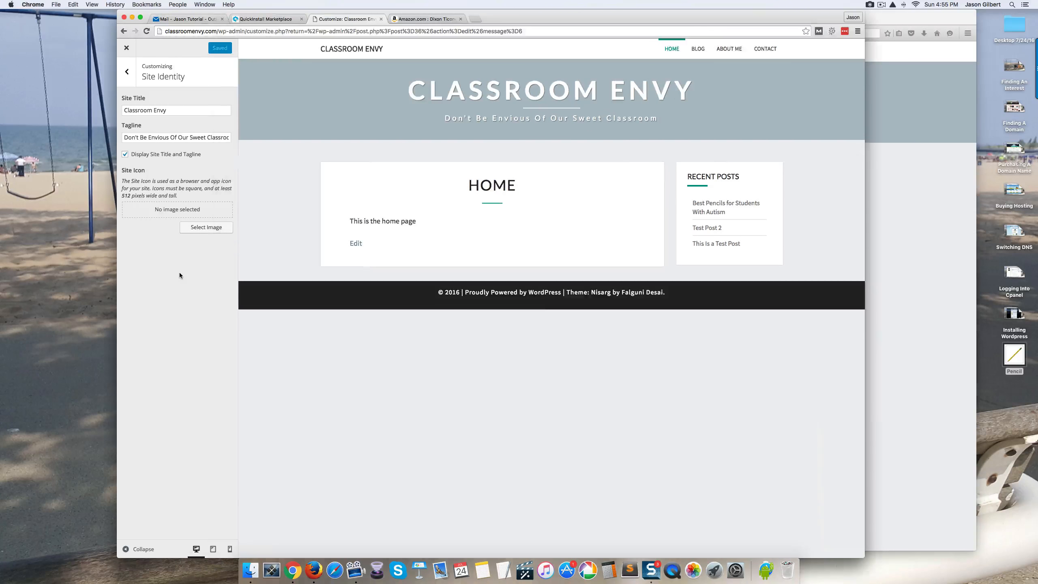
{"action": "left_click", "coordinate": [127, 47]}
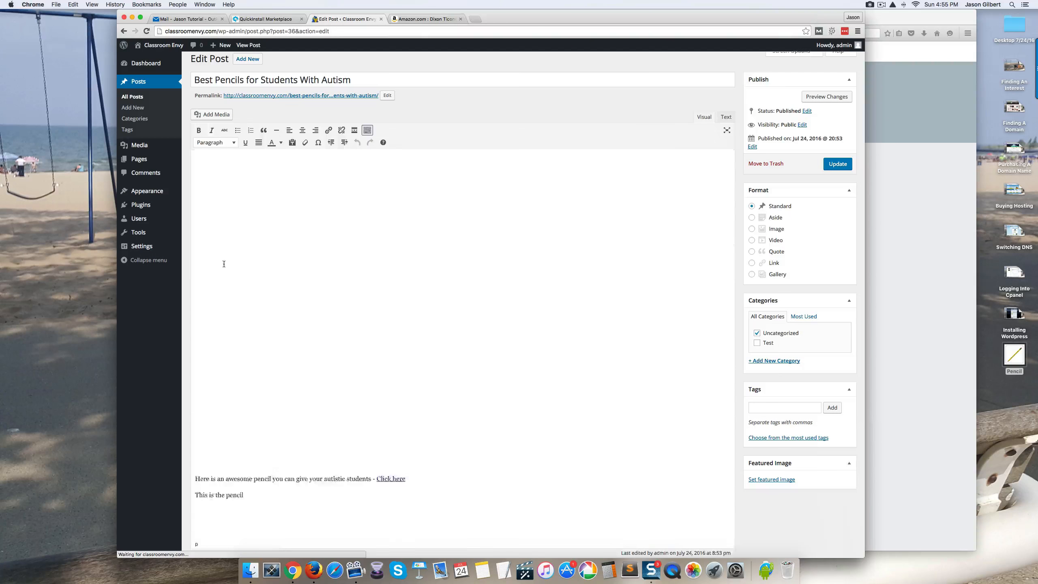
{"action": "mouse_move", "coordinate": [163, 243]}
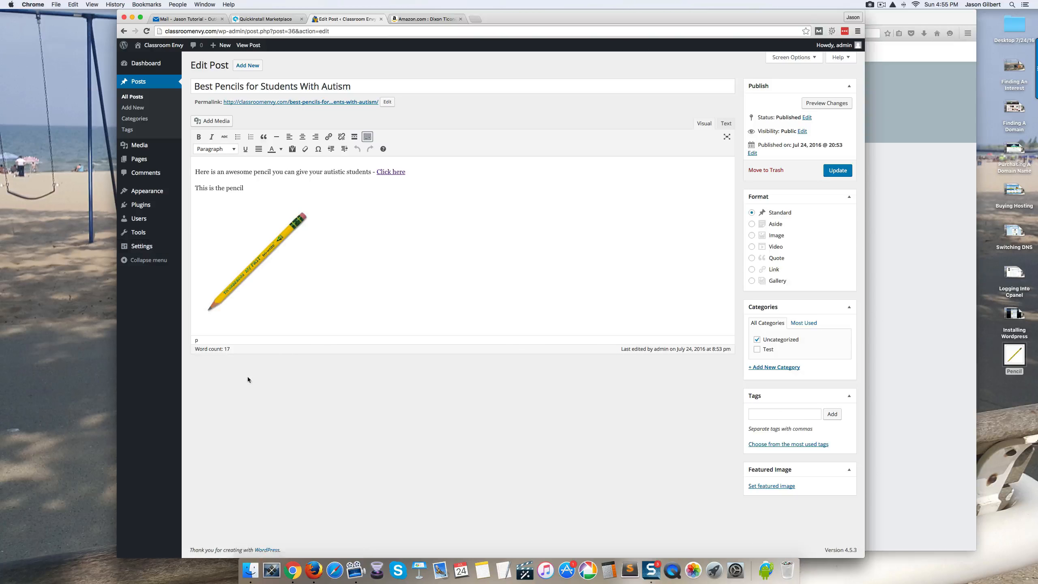
Look through the Amazon pencil product page, including its customer questions and reviews
{"action": "left_click", "coordinate": [426, 19]}
{"action": "scroll", "coordinate": [362, 224], "scroll_direction": "down", "scroll_amount": 20}
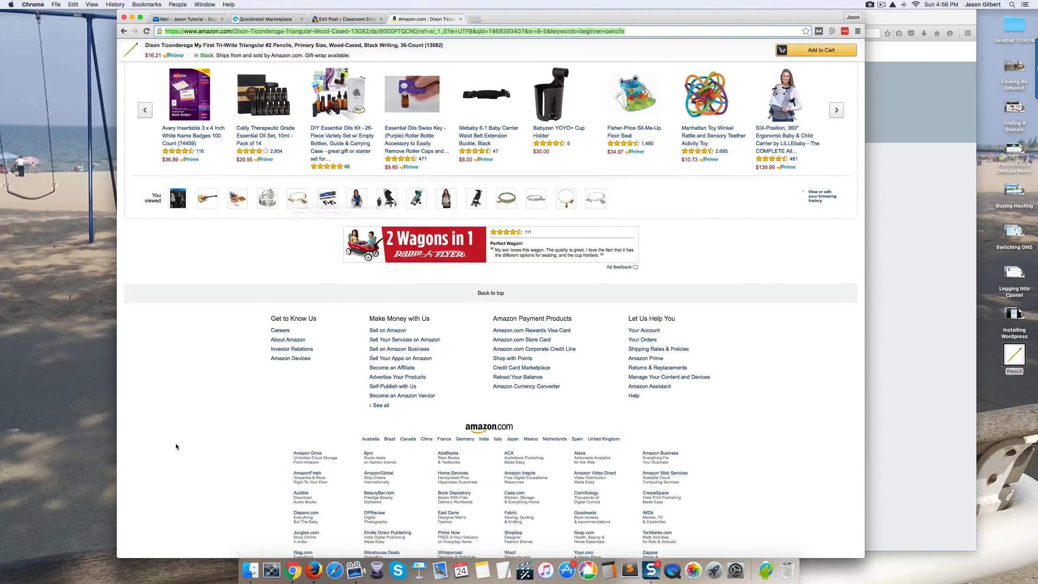
{"action": "scroll", "coordinate": [170, 439], "scroll_direction": "up", "scroll_amount": 5}
{"action": "left_click", "coordinate": [182, 466]}
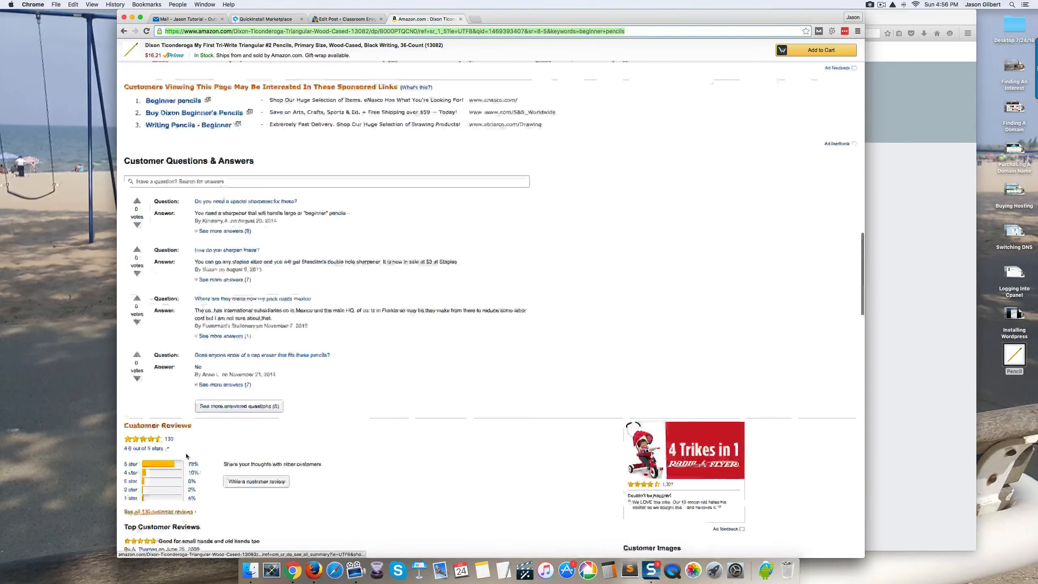
Minimize Chrome and look through the published pencil post in Firefox down to its reply form
{"action": "left_click", "coordinate": [133, 18]}
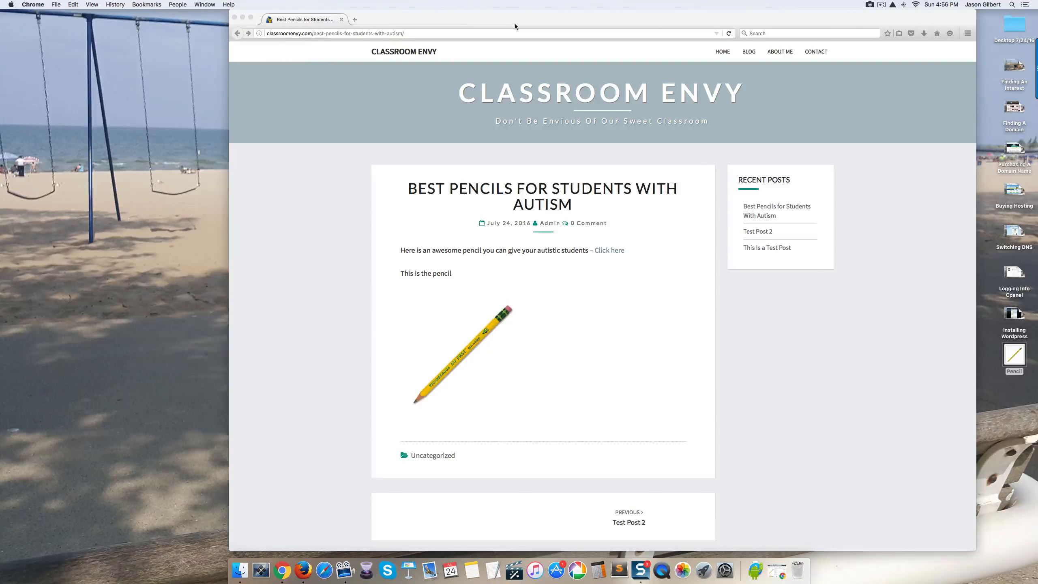
{"action": "left_click_drag", "start_coordinate": [514, 23], "coordinate": [441, 20]}
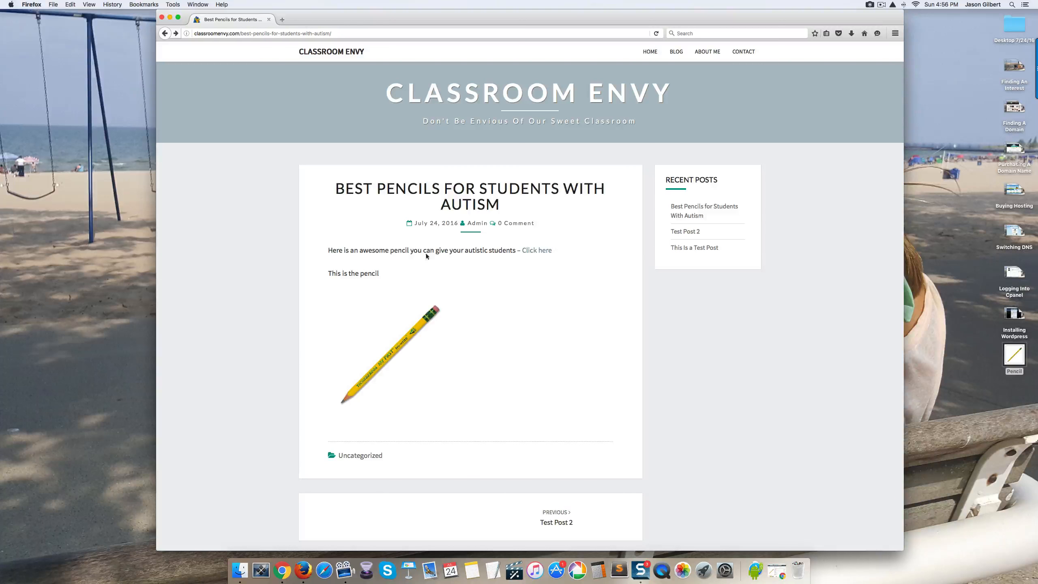
{"action": "scroll", "coordinate": [596, 323], "scroll_direction": "down", "scroll_amount": 7}
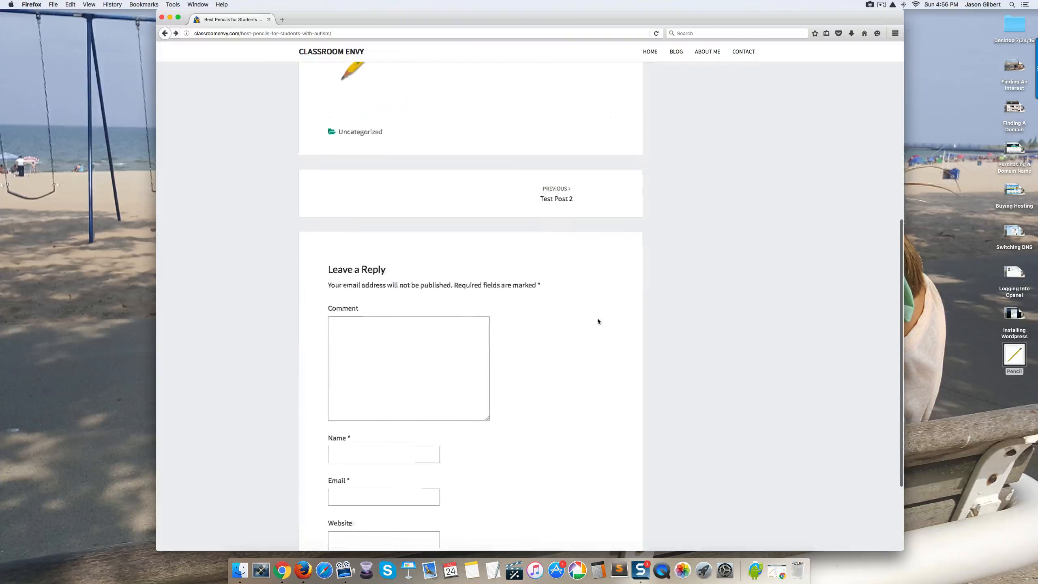
{"action": "scroll", "coordinate": [596, 318], "scroll_direction": "up", "scroll_amount": 7}
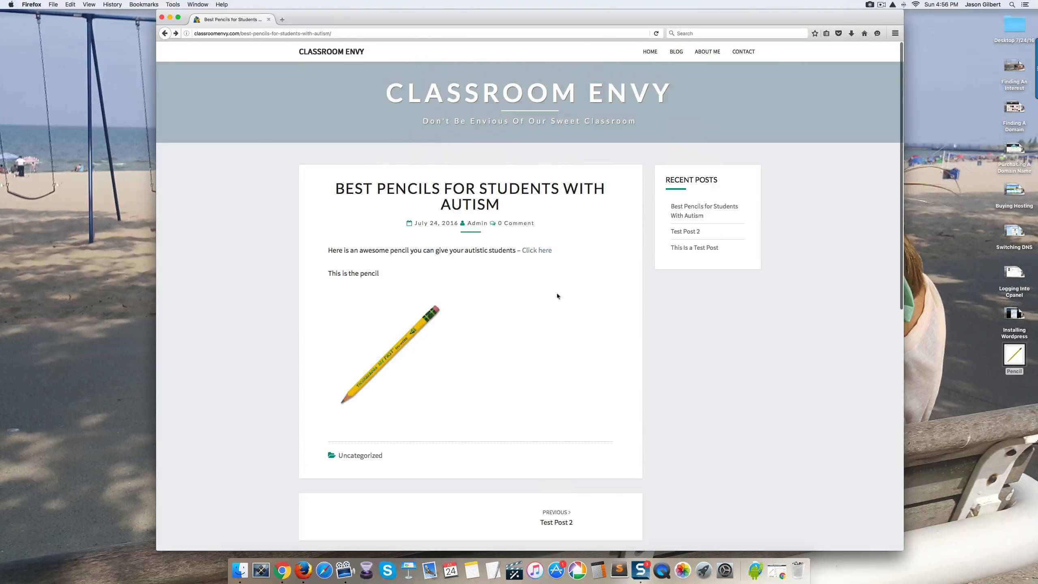
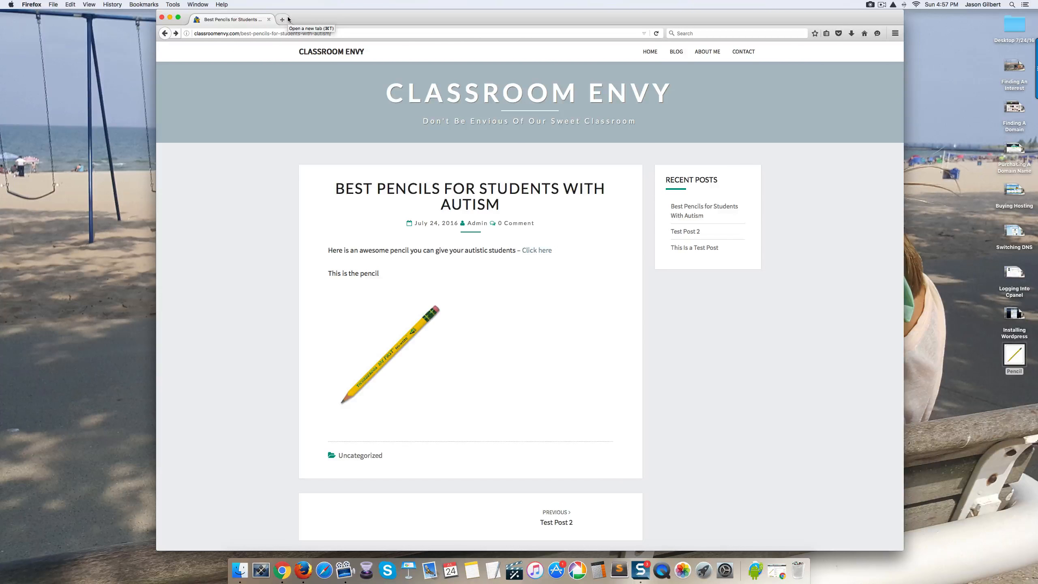
Switch to Chrome and search Google for "wordpress themes" in a new tab
{"action": "left_click", "coordinate": [282, 568]}
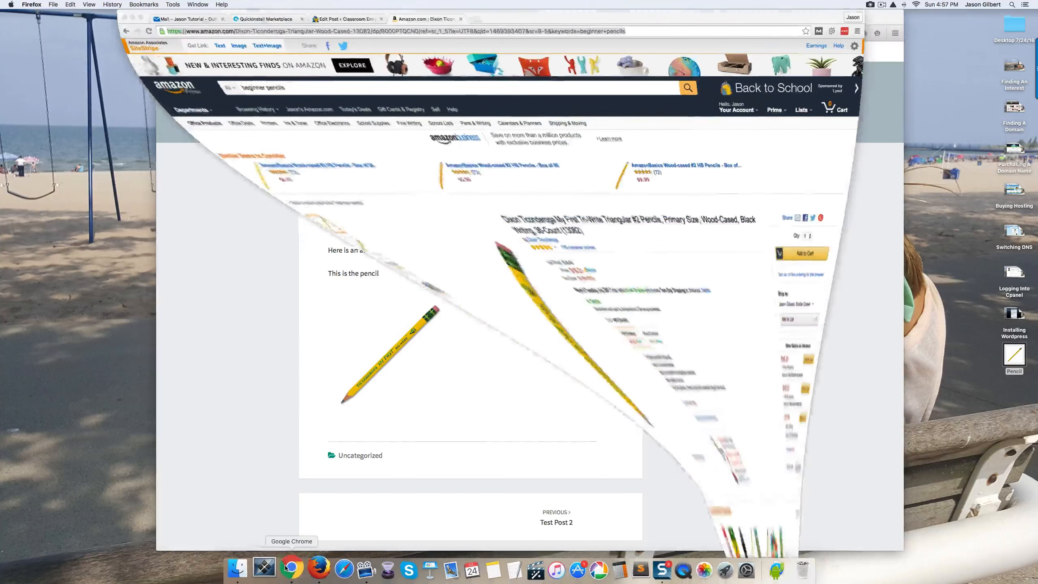
{"action": "left_click", "coordinate": [474, 19]}
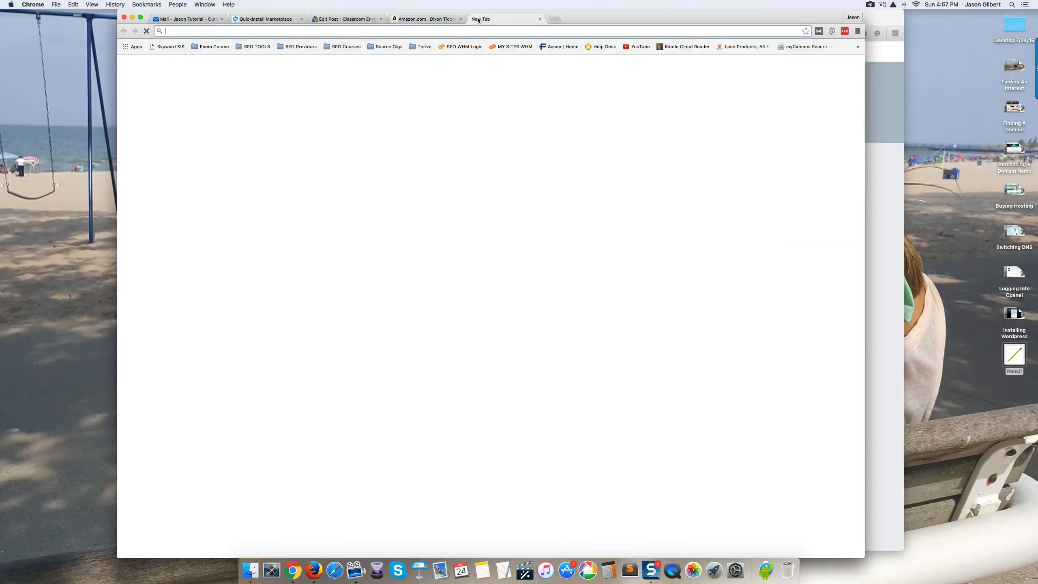
{"action": "type", "text": "amazon associates"}
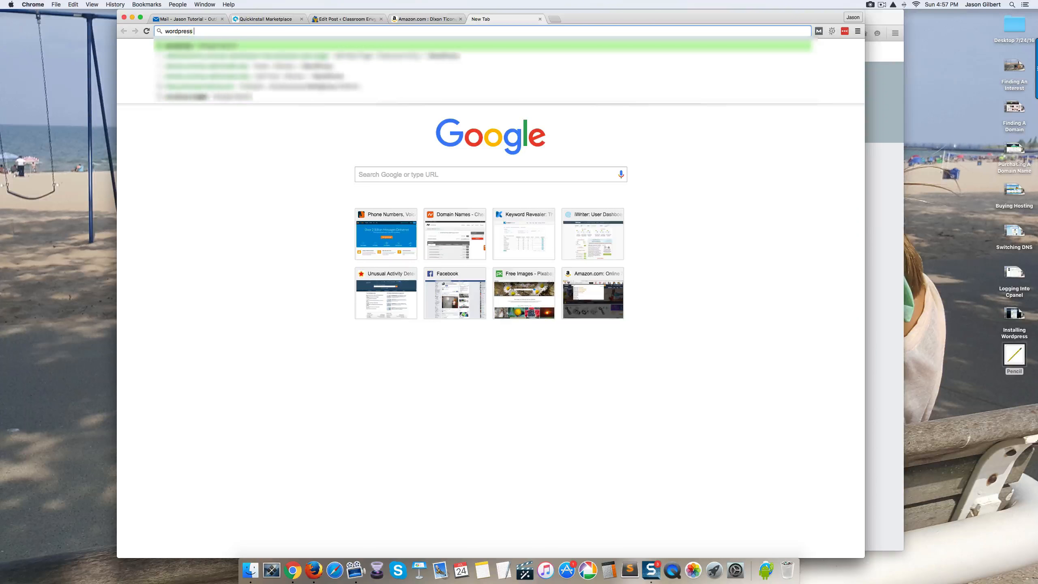
{"action": "key", "text": "Return"}
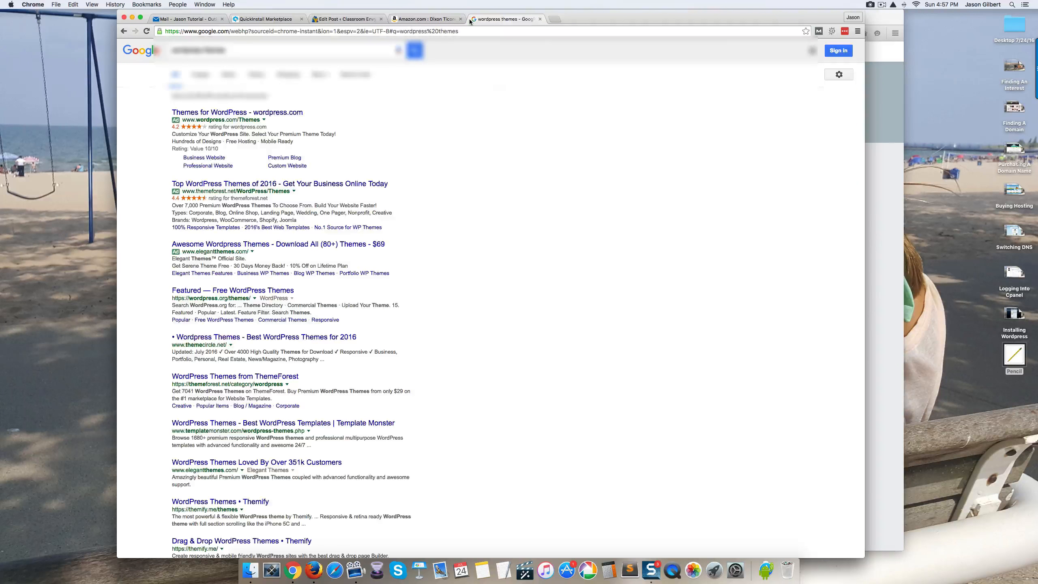
Open the "WordPress Themes from ThemeForest" search result and look through the listed themes and their prices
{"action": "scroll", "coordinate": [345, 248], "scroll_direction": "down", "scroll_amount": 1}
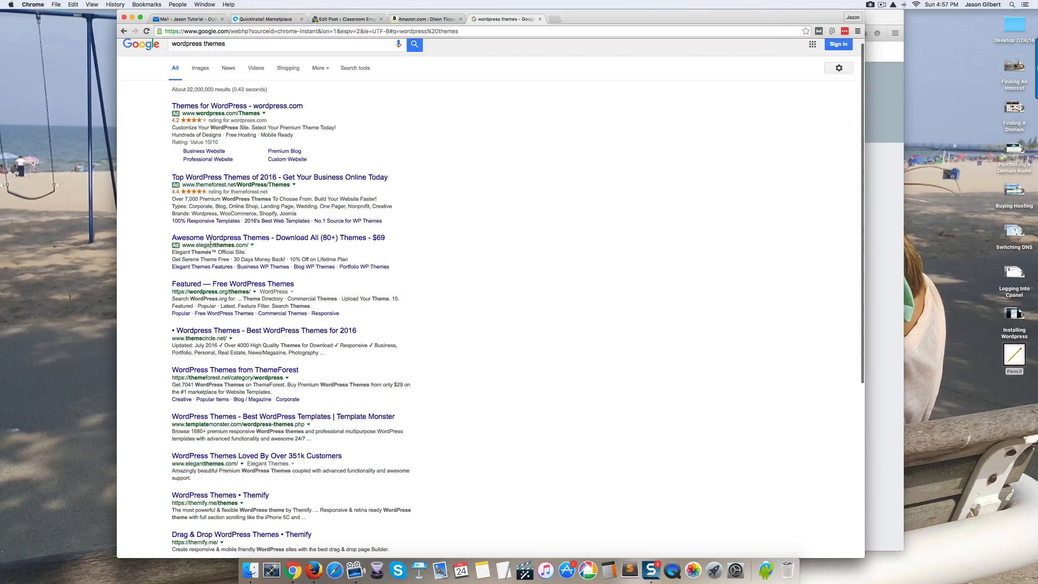
{"action": "scroll", "coordinate": [220, 257], "scroll_direction": "down", "scroll_amount": 2}
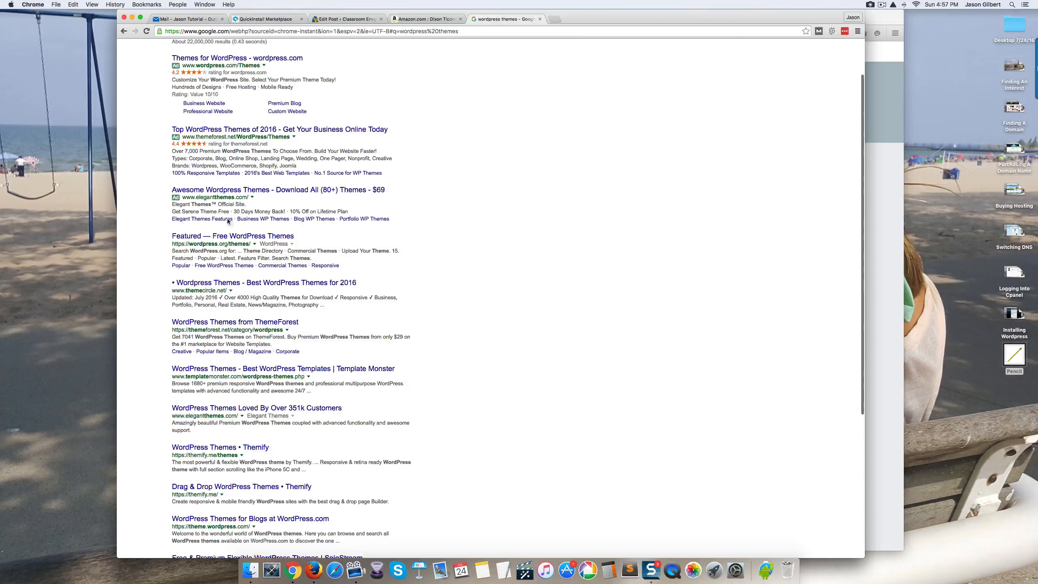
{"action": "left_click", "coordinate": [205, 322]}
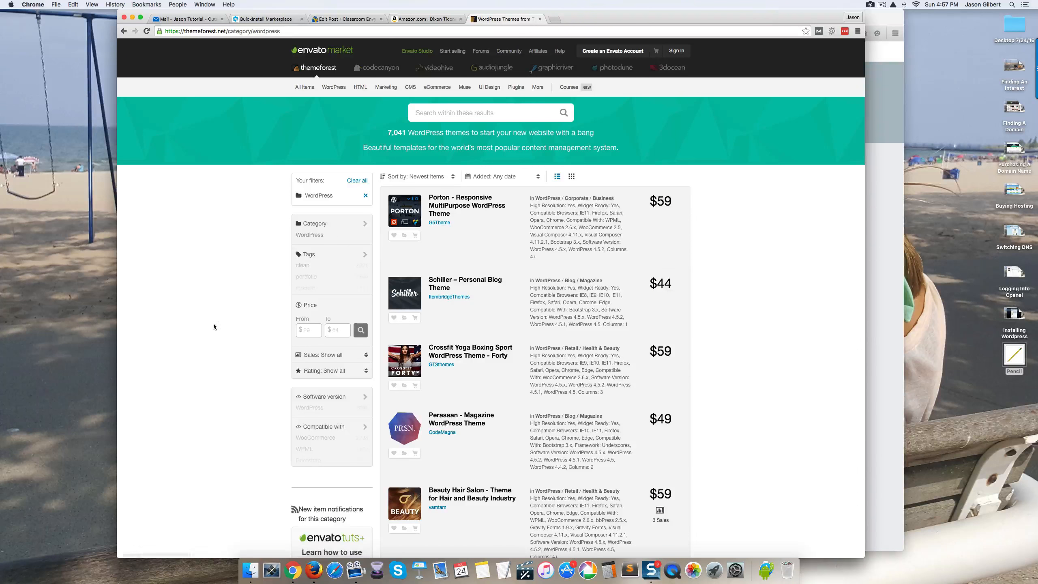
{"action": "scroll", "coordinate": [665, 209], "scroll_direction": "down", "scroll_amount": 3}
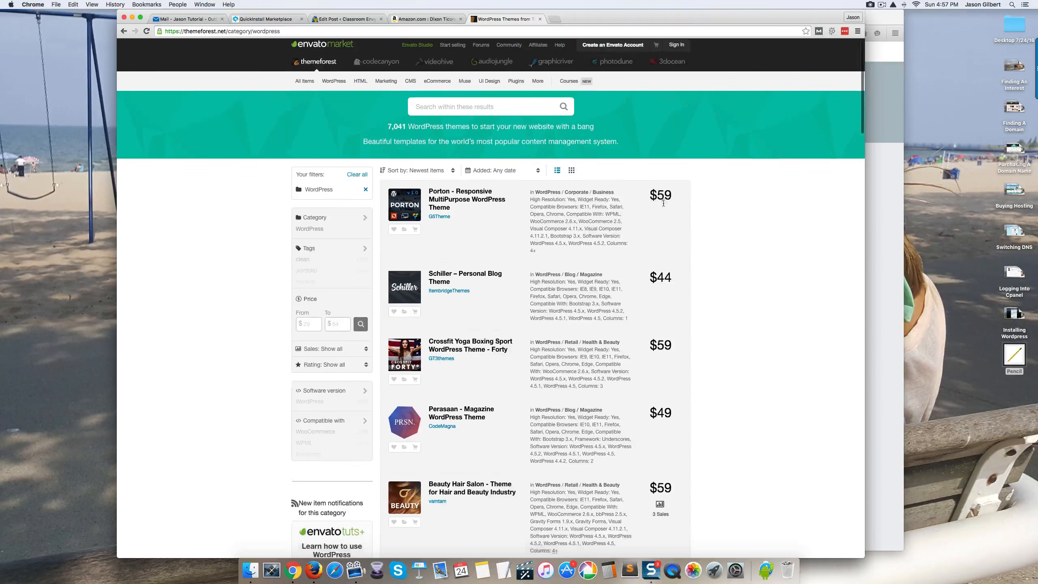
{"action": "scroll", "coordinate": [665, 209], "scroll_direction": "down", "scroll_amount": 15}
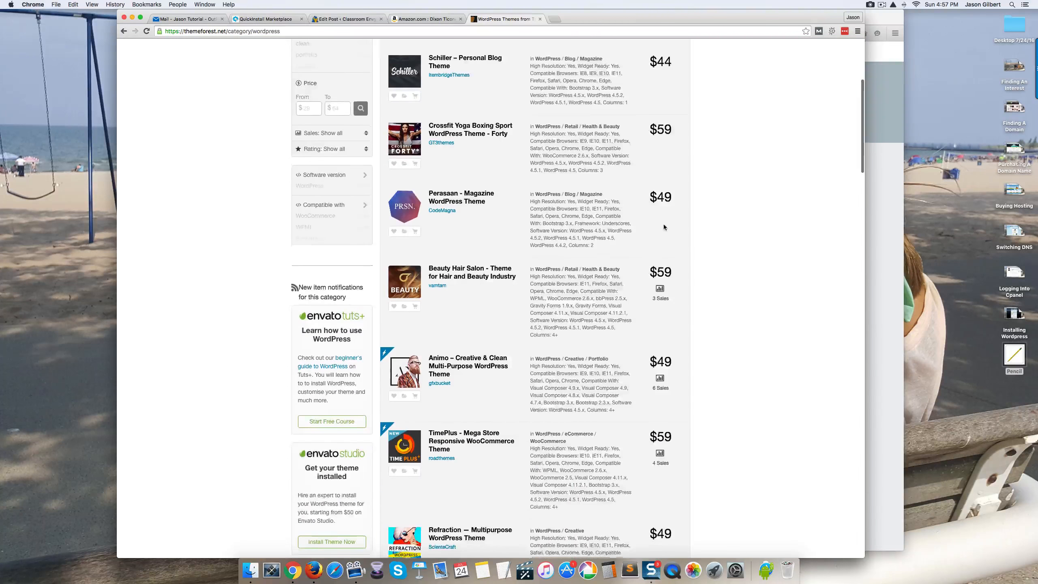
{"action": "scroll", "coordinate": [660, 232], "scroll_direction": "down", "scroll_amount": 20}
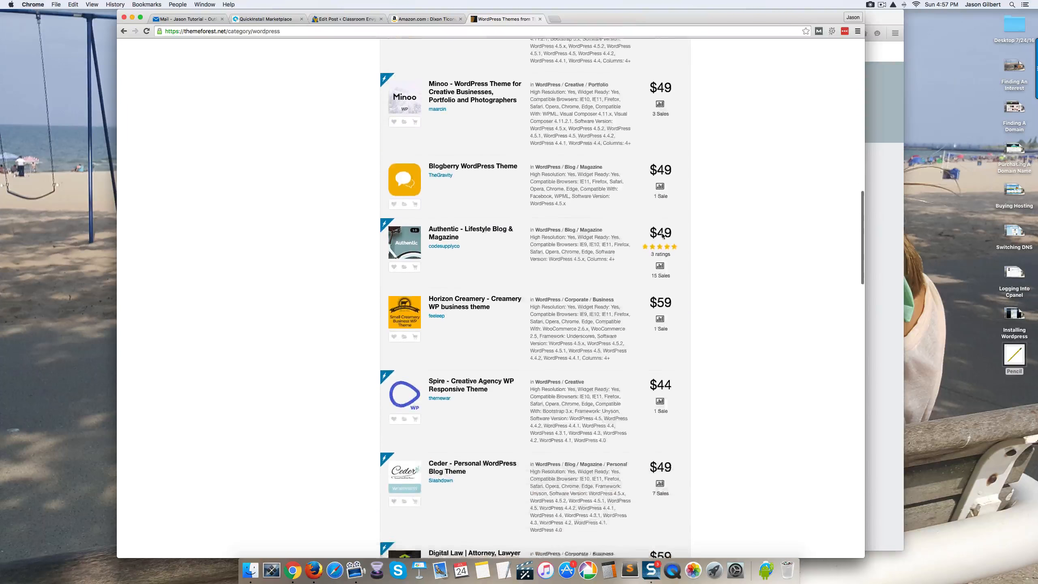
{"action": "scroll", "coordinate": [662, 236], "scroll_direction": "down", "scroll_amount": 5}
{"action": "scroll", "coordinate": [662, 236], "scroll_direction": "up", "scroll_amount": 20}
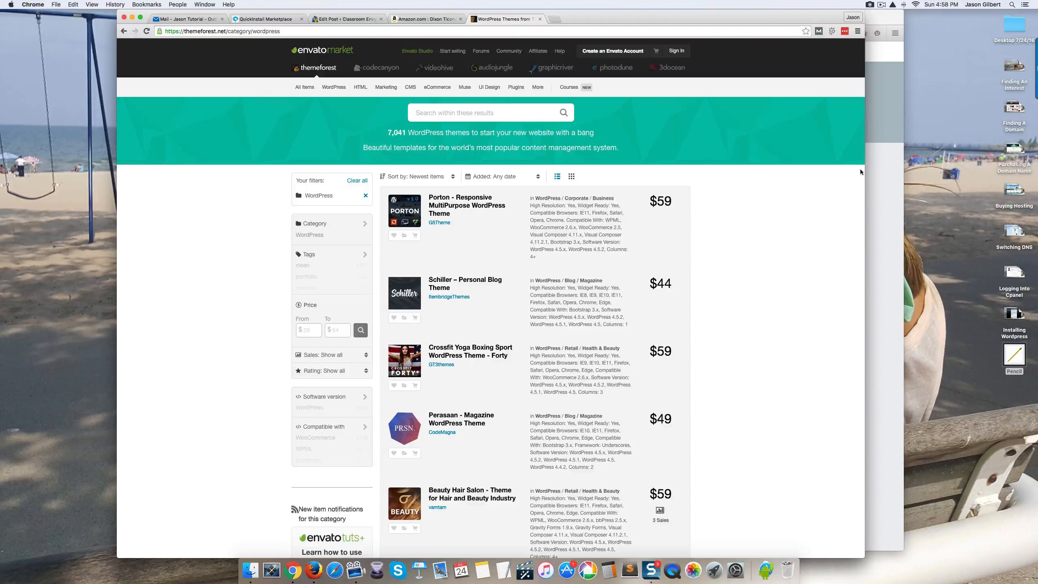
Return to the pencil post editor in Chrome and bring the published post in Firefox to the front
{"action": "left_click", "coordinate": [343, 19]}
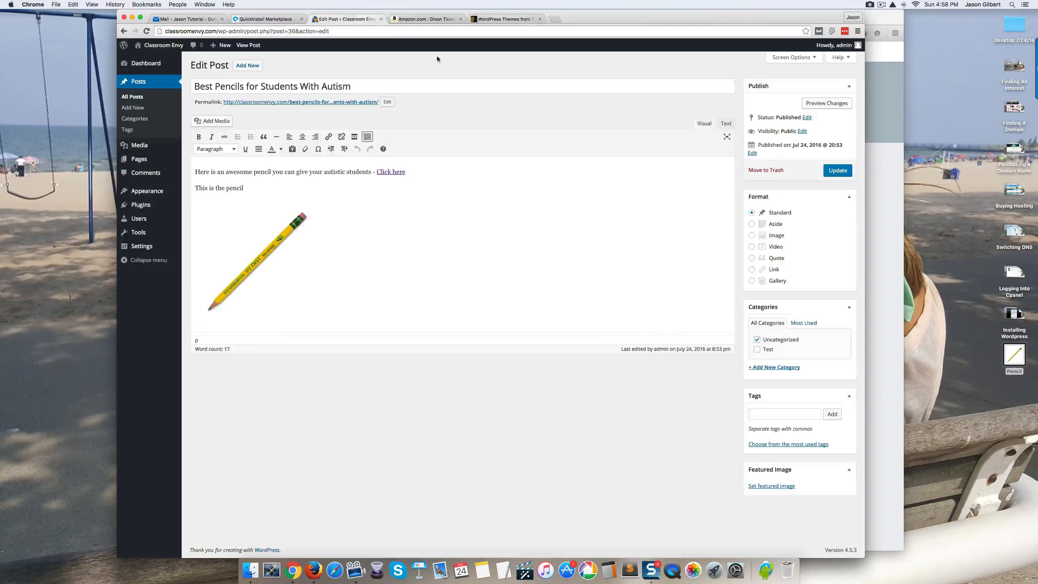
{"action": "left_click", "coordinate": [870, 261]}
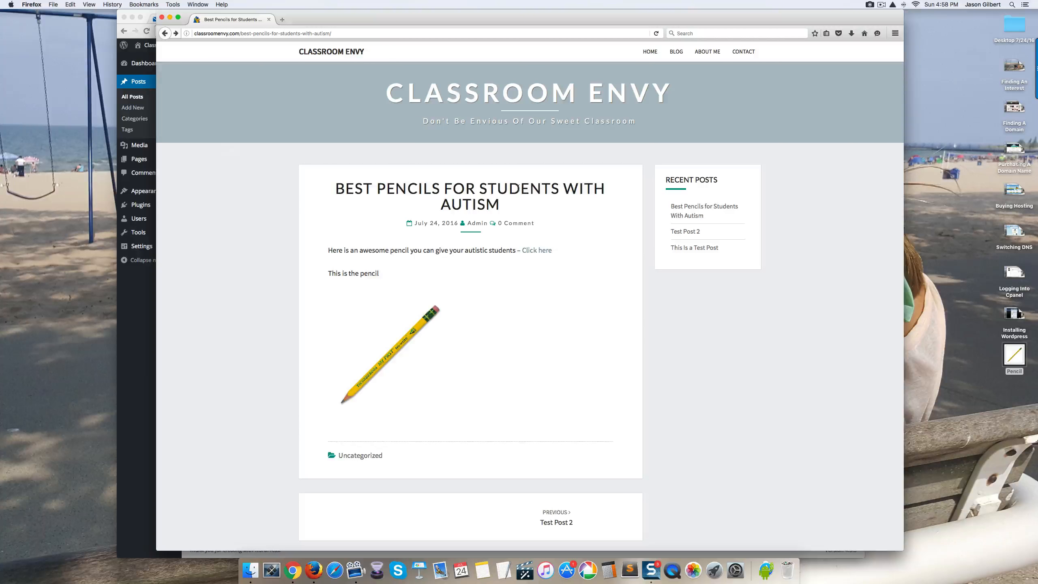